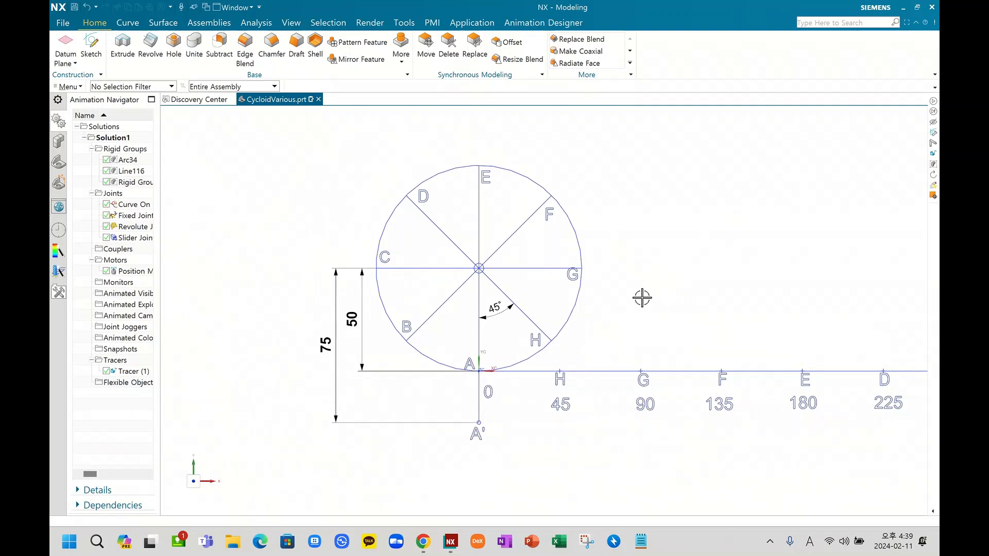
- Switch to Notepad and write the word "Trochoid" in the empty autorun note
{"action": "left_click", "coordinate": [639, 541]}
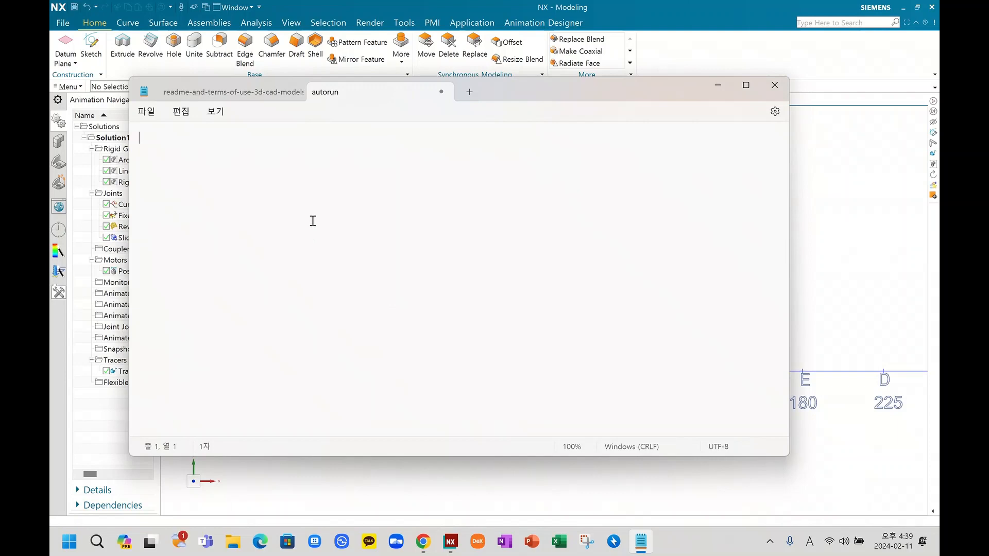
{"action": "type", "text": "Trochoid"}
{"action": "scroll", "coordinate": [314, 225], "scroll_direction": "up", "scroll_amount": 11, "text": "ctrl"}
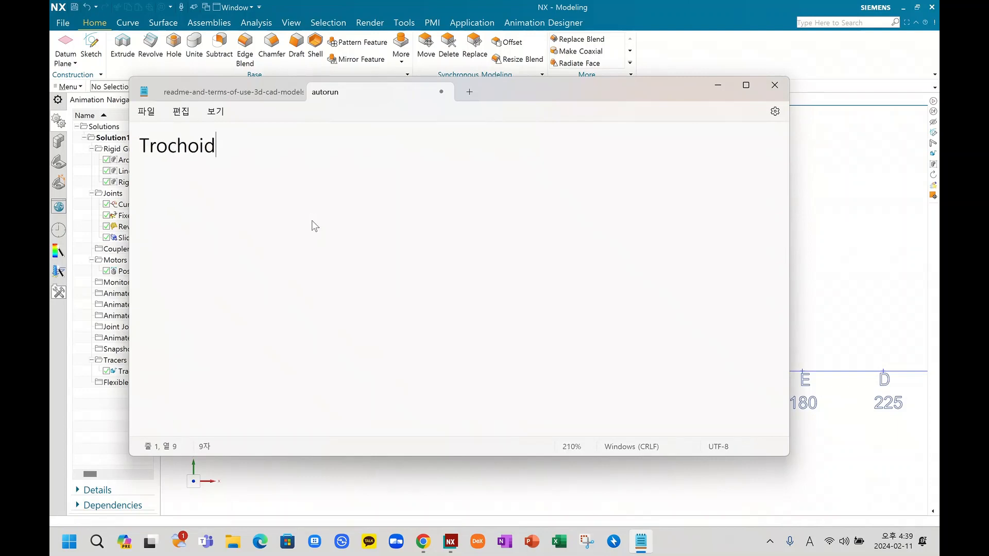
{"action": "scroll", "coordinate": [314, 226], "scroll_direction": "up", "scroll_amount": 5, "text": "ctrl"}
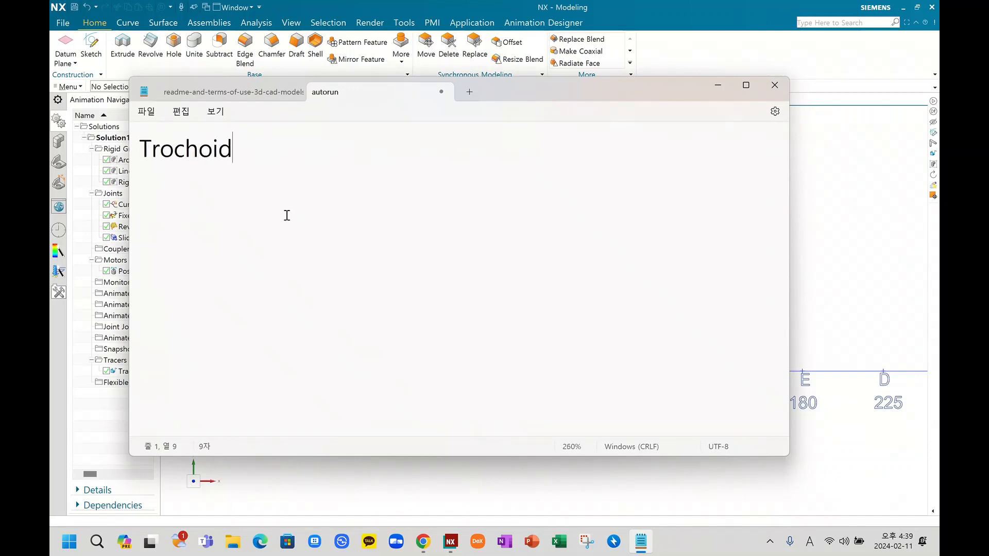
- Highlight the root "Troch" and the suffix "oid" of the word Trochoid one after the other
{"action": "left_click_drag", "start_coordinate": [199, 150], "coordinate": [143, 150]}
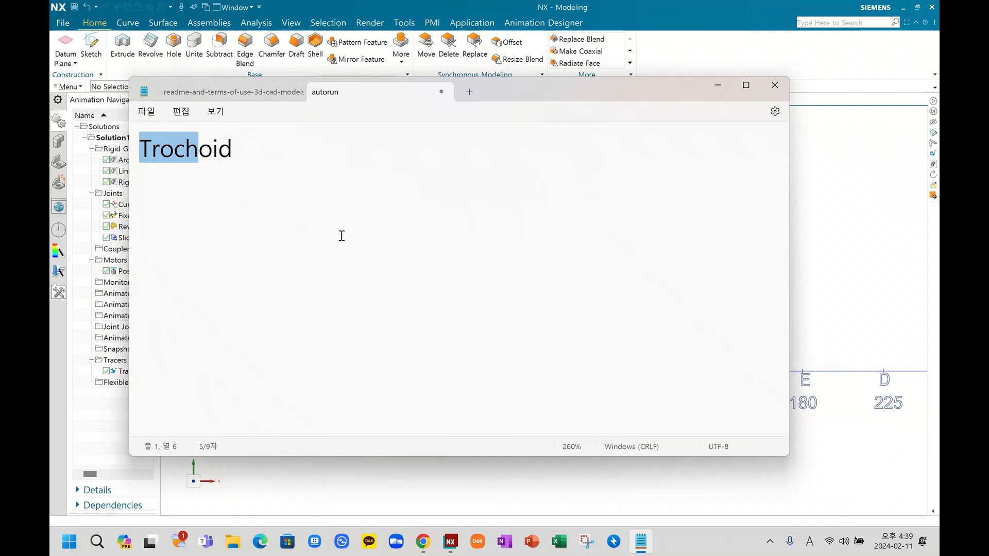
{"action": "left_click", "coordinate": [204, 154]}
{"action": "left_click_drag", "start_coordinate": [205, 154], "coordinate": [240, 148]}
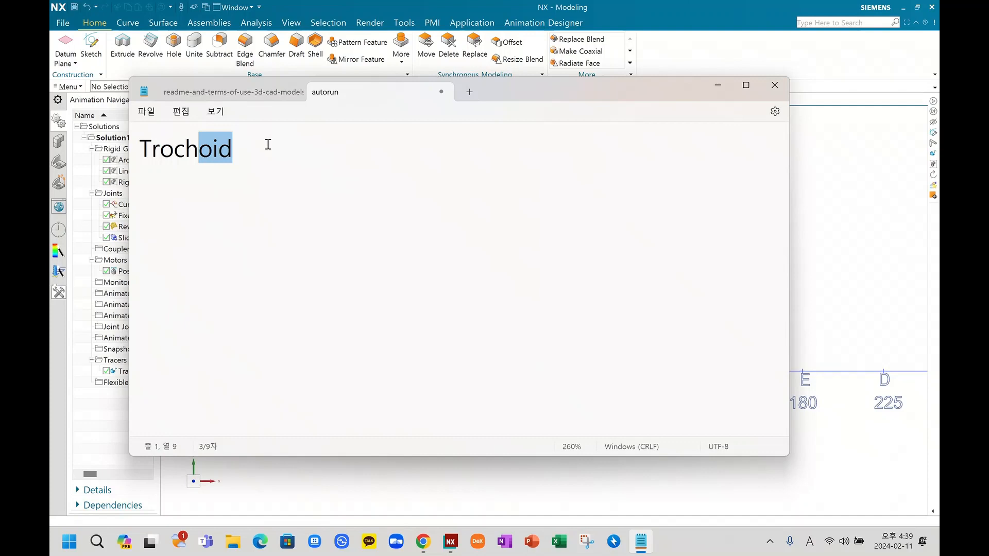
{"action": "left_click", "coordinate": [251, 157]}
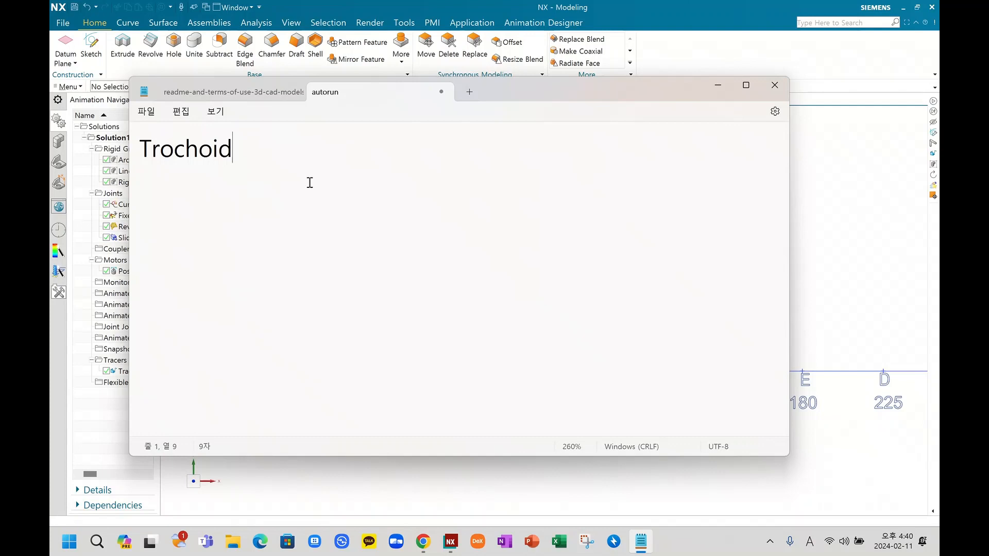
- Add the line "track, truck, trace" below Trochoid, leaving one blank line between them
{"action": "key", "text": "Return"}
{"action": "key", "text": "Return"}
{"action": "type", "text": "tor"}
{"action": "key", "text": "BackSpace"}
{"action": "key", "text": "BackSpace"}
{"action": "key", "text": "BackSpace"}
{"action": "type", "text": "tr"}
{"action": "key", "text": "BackSpace"}
{"action": "type", "text": "t"}
{"action": "key", "text": "BackSpace"}
{"action": "type", "text": "rack, truck, "}
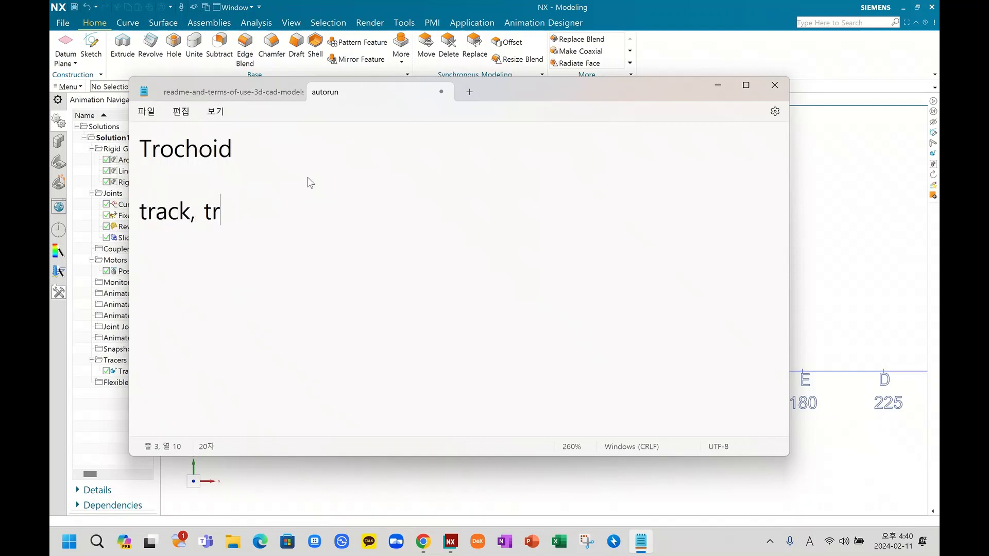
{"action": "type", "text": "trace"}
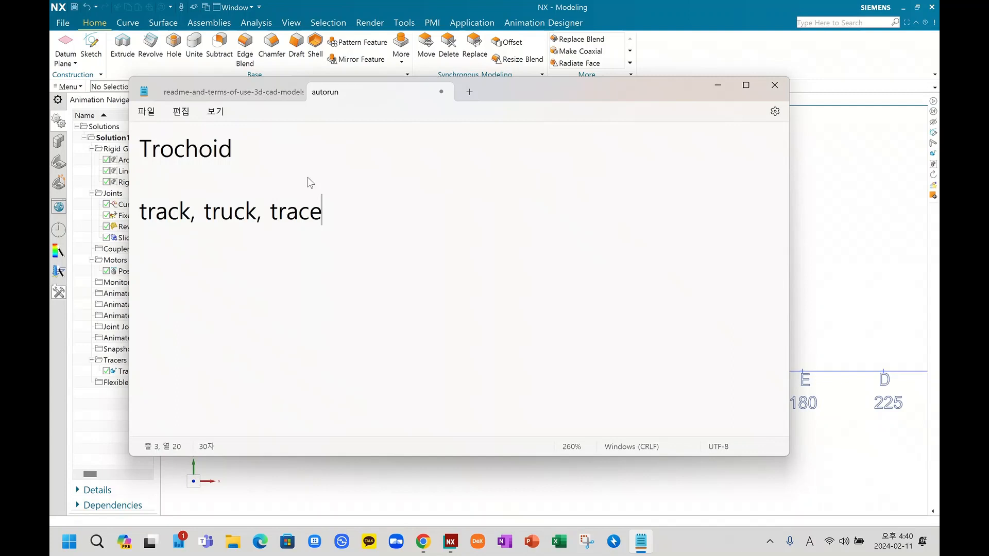
- Add the line "Humanoid, Android" below the track, truck, trace line, with one blank line between them
{"action": "key", "text": "Return"}
{"action": "key", "text": "Return"}
{"action": "type", "text": "Human"}
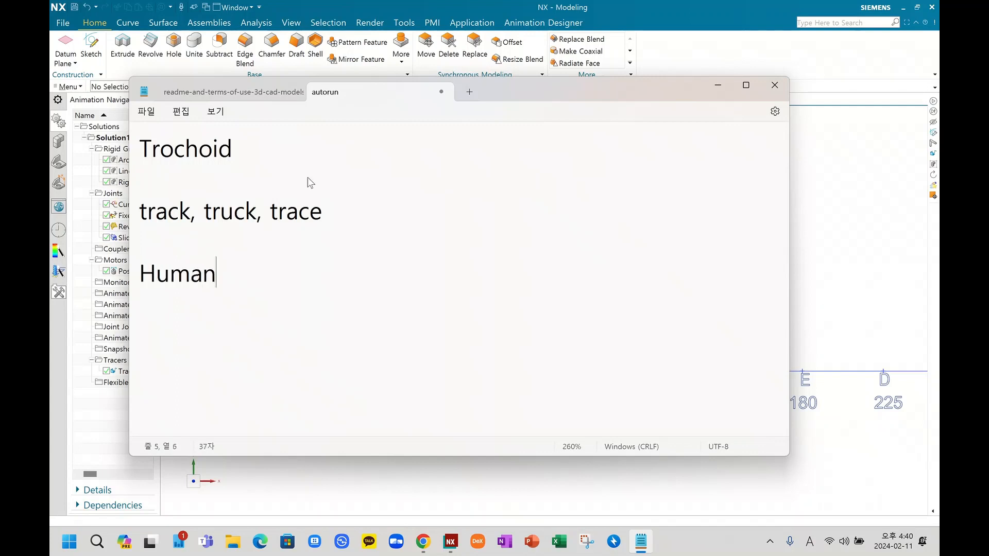
{"action": "type", "text": "oid, A"}
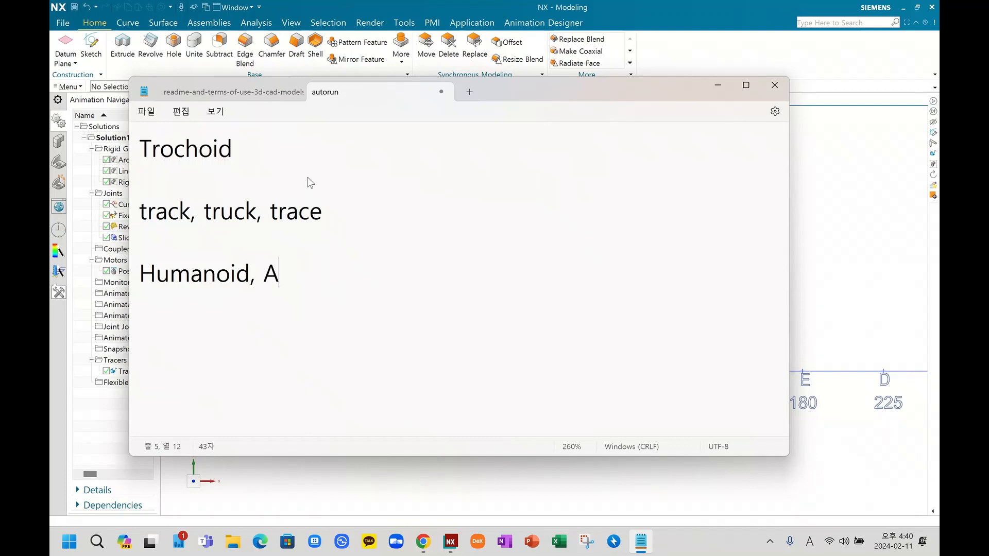
{"action": "type", "text": "ndro"}
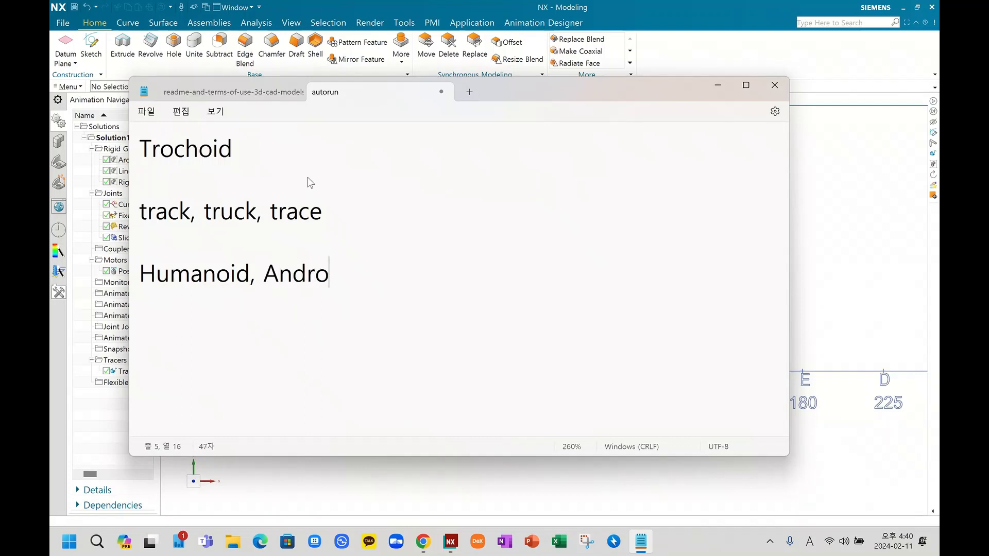
{"action": "type", "text": "id"}
- Highlight the parts of the word Android in turn to examine its root and its ending
{"action": "left_click_drag", "start_coordinate": [308, 276], "coordinate": [359, 268]}
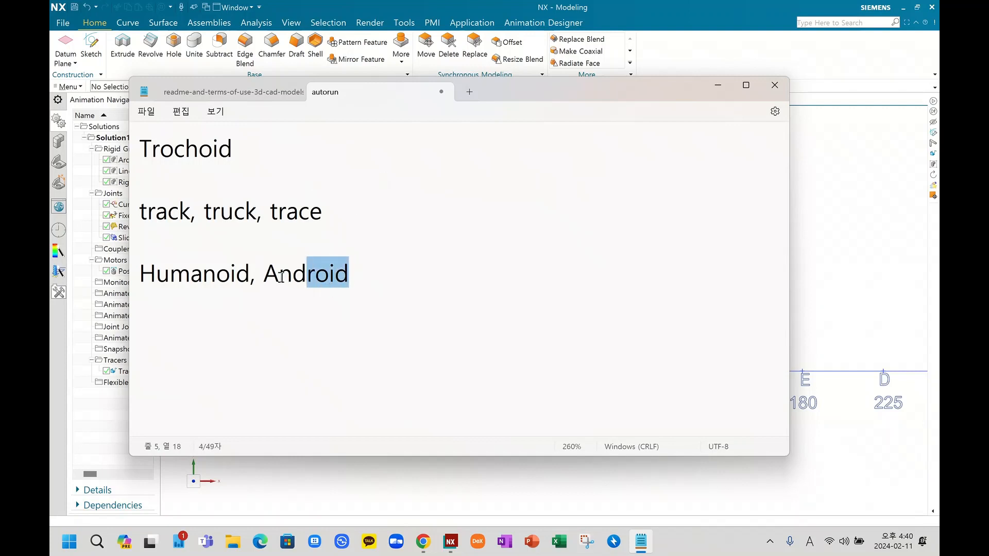
{"action": "left_click", "coordinate": [252, 273]}
{"action": "left_click_drag", "start_coordinate": [263, 273], "coordinate": [308, 271]}
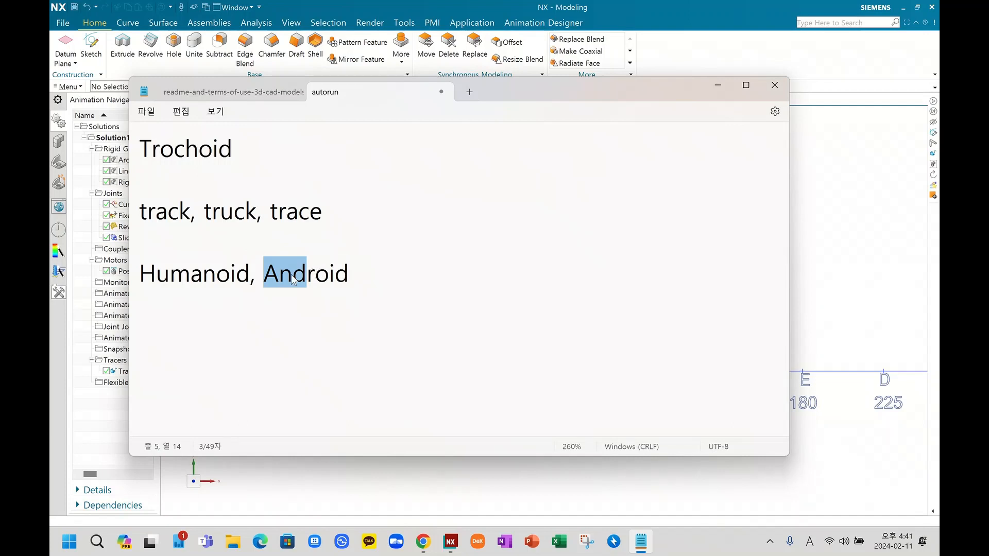
{"action": "left_click", "coordinate": [319, 276]}
{"action": "left_click_drag", "start_coordinate": [320, 278], "coordinate": [344, 275]}
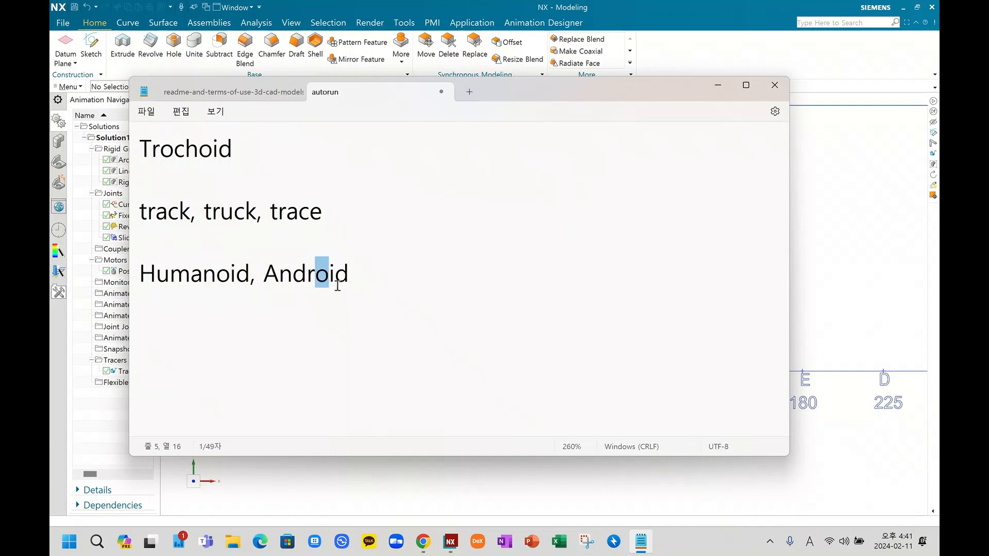
- Add "Cycloid" on the line directly below Humanoid, Android and highlight its "oid" ending
{"action": "left_click", "coordinate": [366, 274]}
{"action": "key", "text": "Return"}
{"action": "type", "text": "Cycloid"}
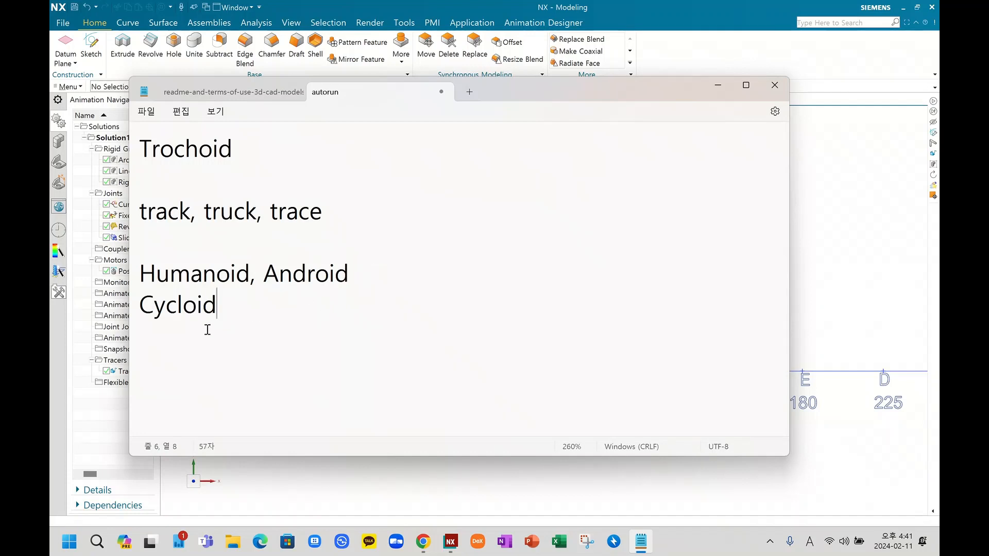
{"action": "left_click_drag", "start_coordinate": [183, 305], "coordinate": [218, 304]}
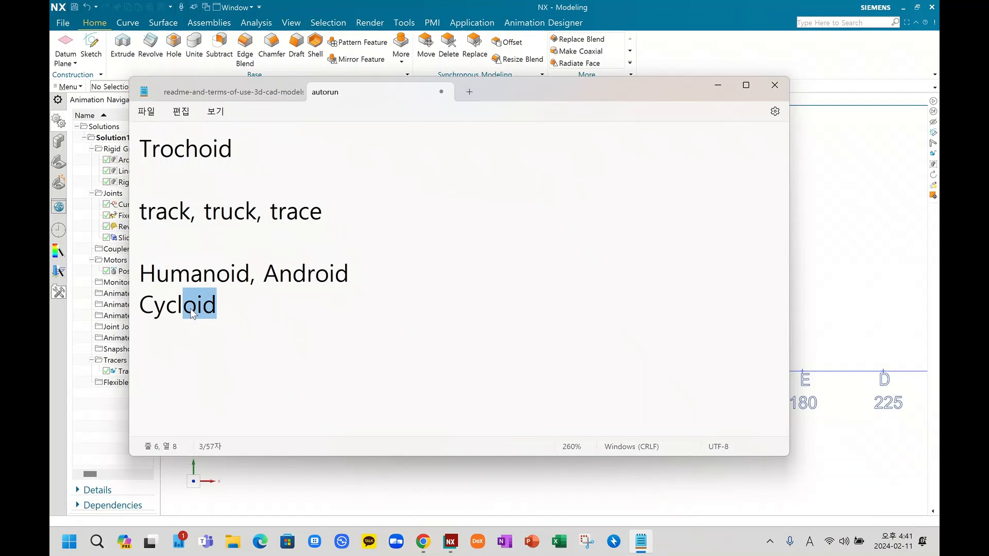
{"action": "left_click", "coordinate": [227, 307]}
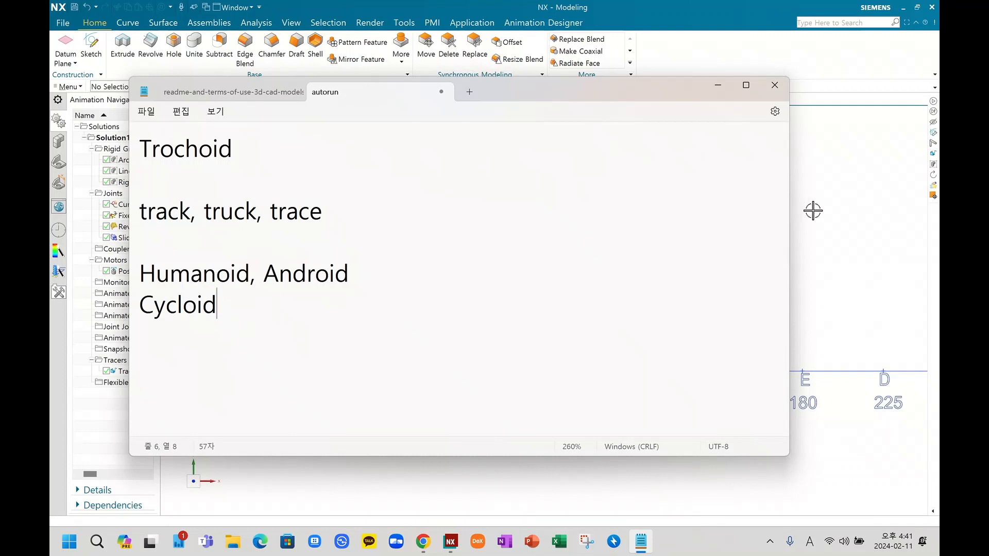
- Switch back to NX and step the Animation Designer motion until the circle has rolled to H at the 45° mark
{"action": "left_click", "coordinate": [813, 210]}
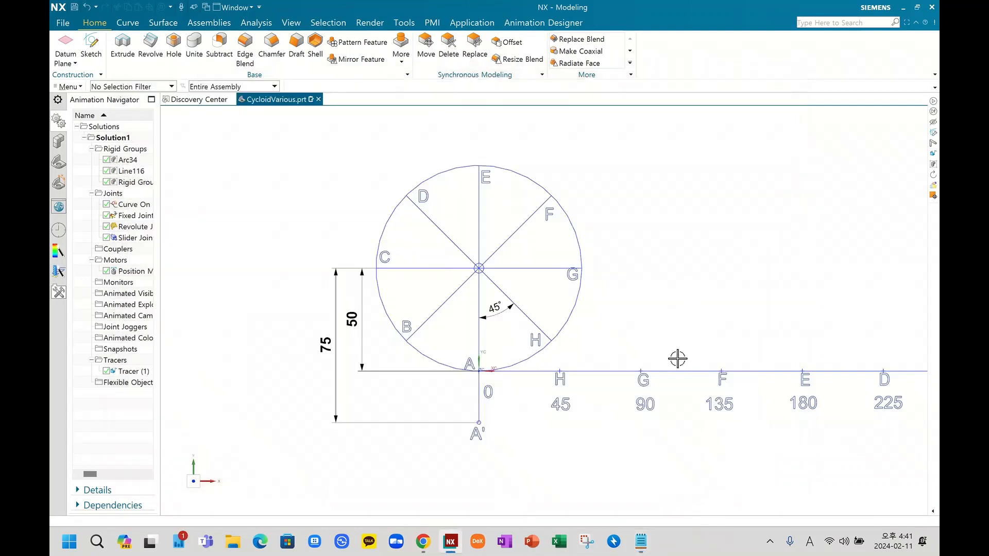
{"action": "mouse_move", "coordinate": [678, 357]}
{"action": "middle_mouse_down", "text": "shift"}
{"action": "mouse_move", "coordinate": [596, 309]}
{"action": "mouse_move", "coordinate": [555, 299]}
{"action": "middle_mouse_up", "text": "shift"}
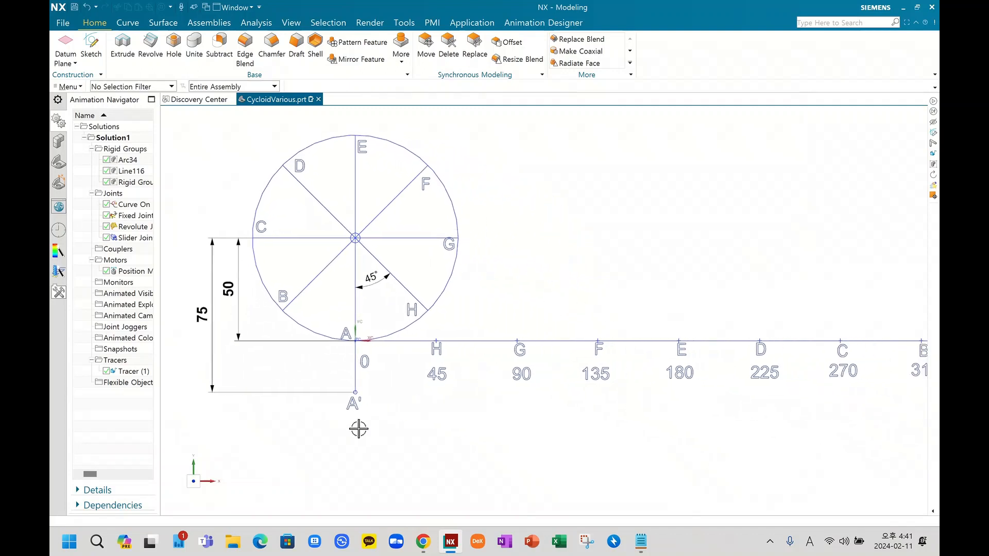
{"action": "middle_click_drag", "start_coordinate": [443, 382], "coordinate": [455, 406], "text": "shift"}
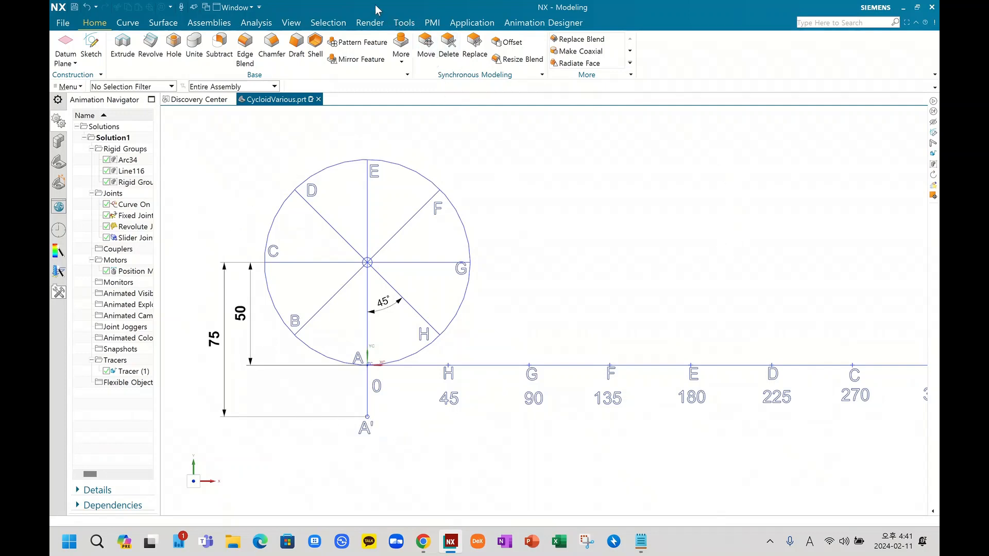
{"action": "left_click", "coordinate": [521, 24]}
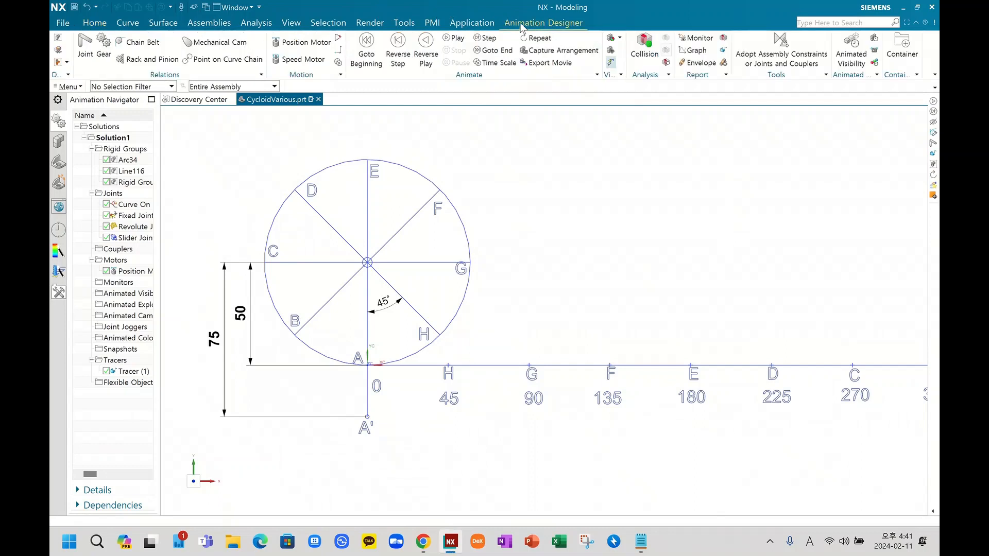
{"action": "left_click", "coordinate": [476, 45]}
{"action": "left_click", "coordinate": [476, 45]}
{"action": "left_click", "coordinate": [476, 45]}
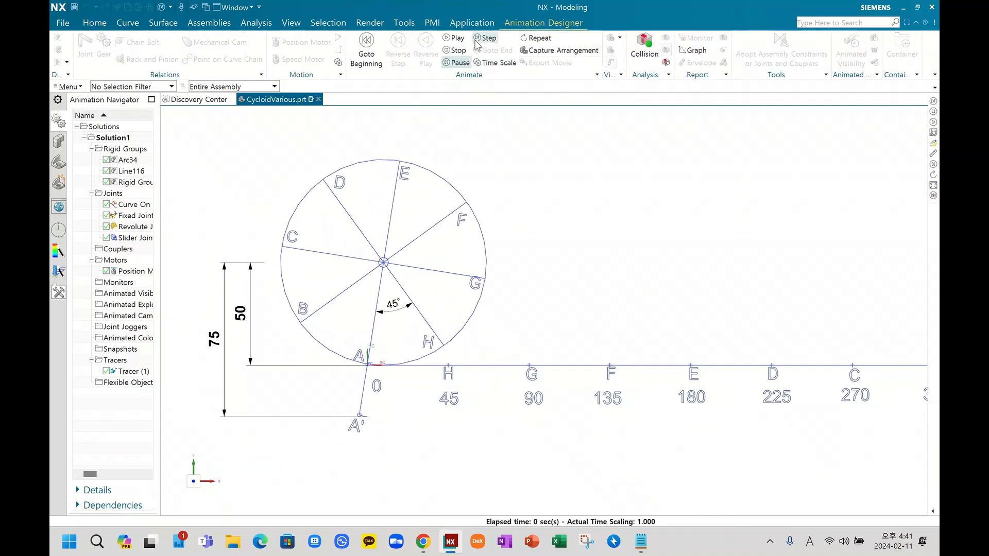
{"action": "left_click", "coordinate": [475, 41]}
{"action": "left_click", "coordinate": [476, 40]}
{"action": "left_click", "coordinate": [476, 41]}
{"action": "left_click", "coordinate": [475, 41]}
{"action": "left_click", "coordinate": [475, 41]}
{"action": "left_click", "coordinate": [475, 40]}
{"action": "left_click", "coordinate": [475, 40]}
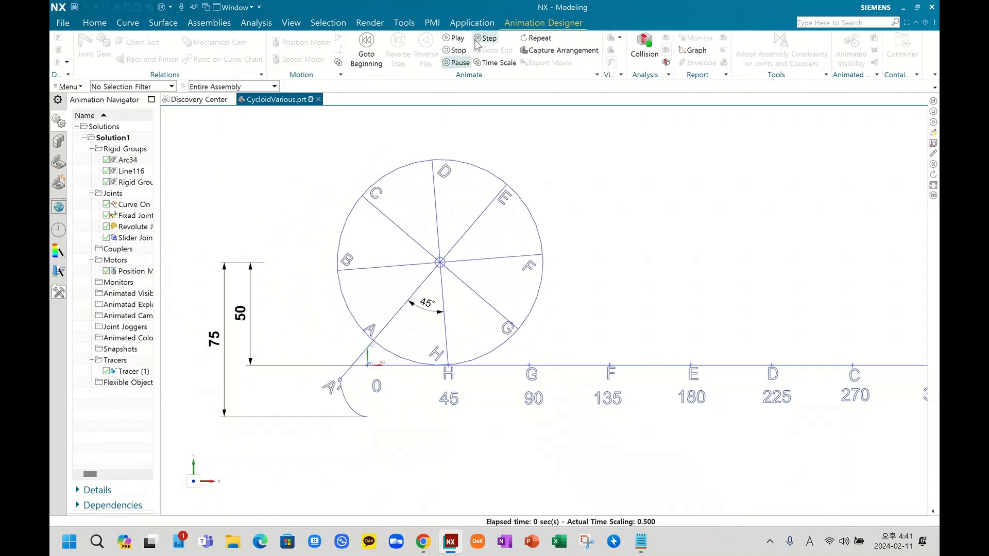
{"action": "left_click", "coordinate": [475, 40]}
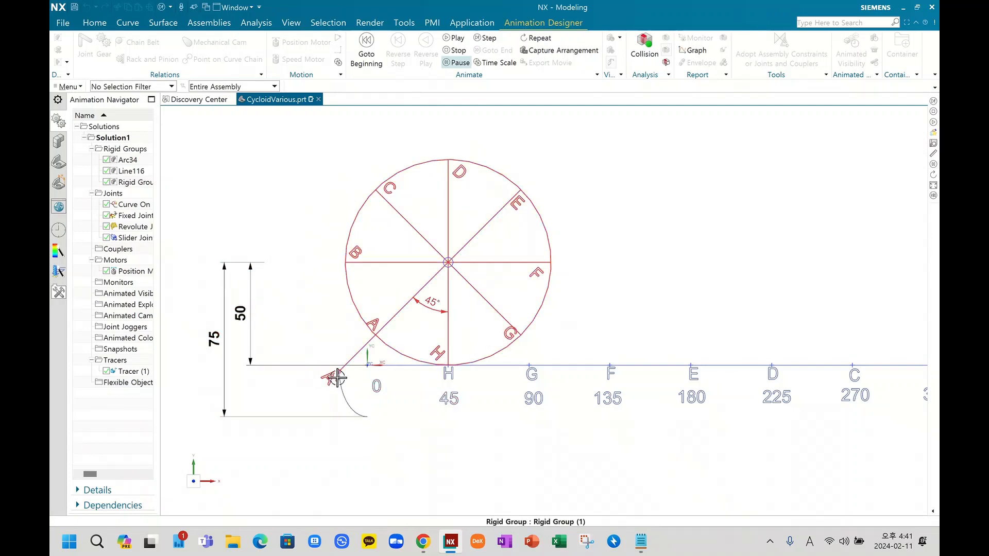
- Step the rolling-circle animation onward past G at 90° to E at the 180° mark
{"action": "left_click", "coordinate": [483, 39]}
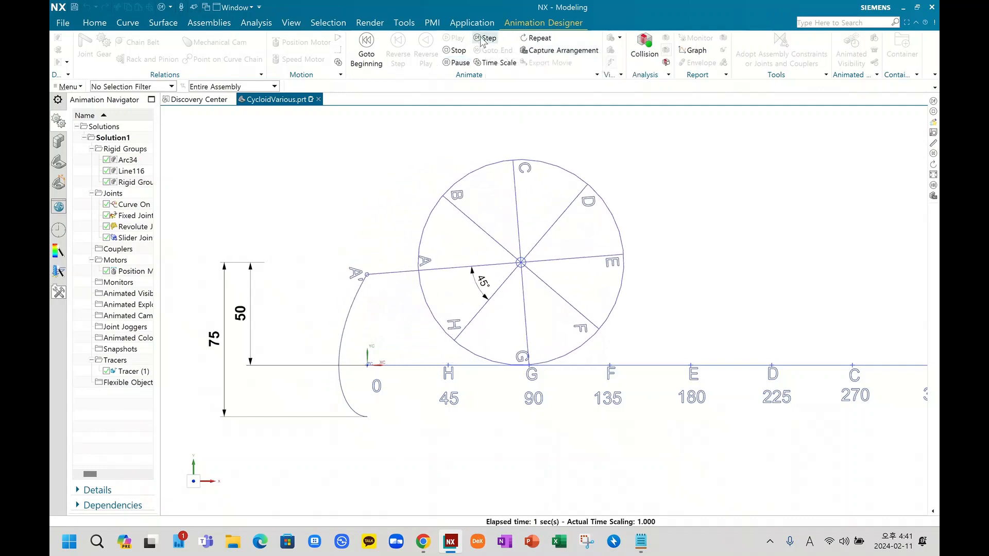
{"action": "left_click", "coordinate": [483, 39]}
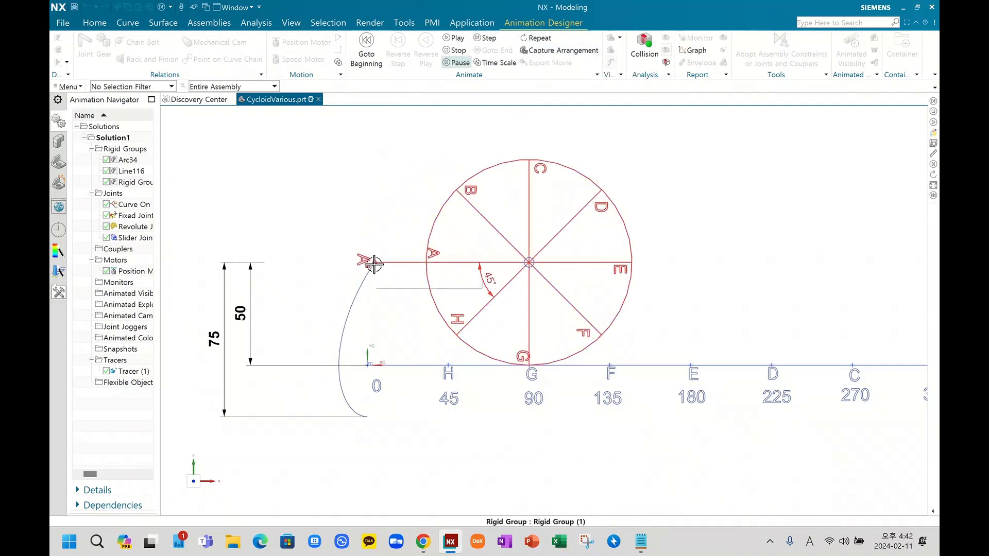
{"action": "left_click", "coordinate": [490, 44]}
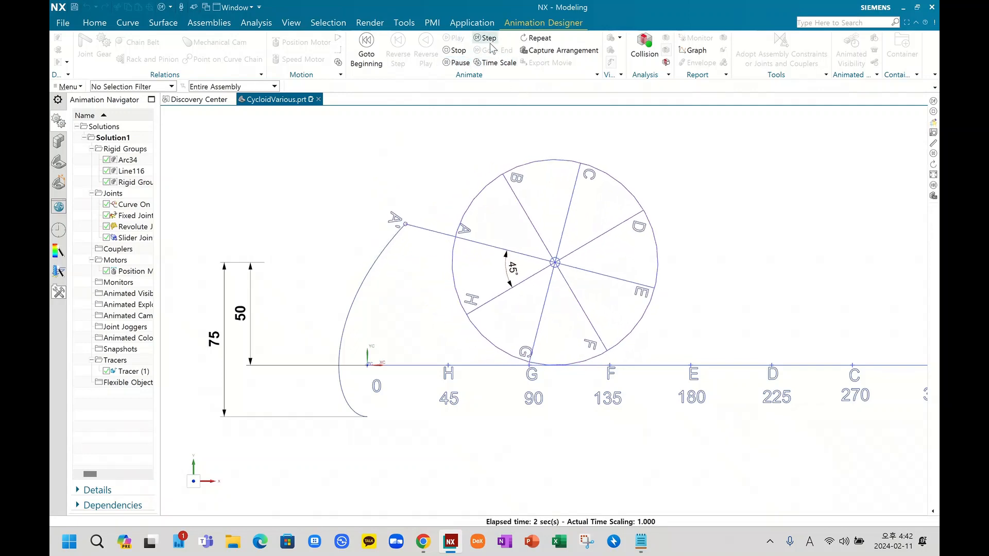
{"action": "left_click", "coordinate": [490, 44]}
{"action": "left_click", "coordinate": [490, 44]}
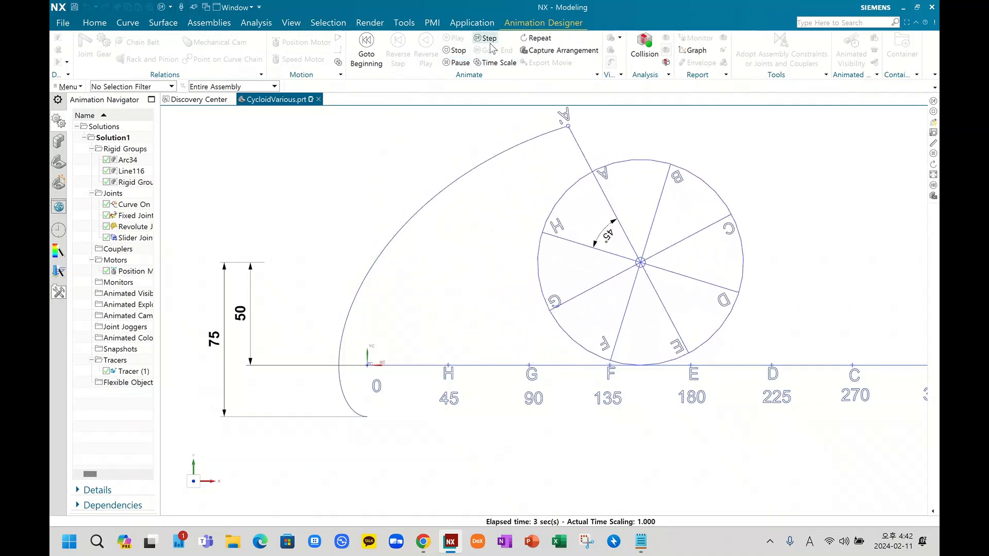
{"action": "left_click", "coordinate": [490, 44]}
{"action": "left_click", "coordinate": [490, 44]}
{"action": "left_click", "coordinate": [490, 44]}
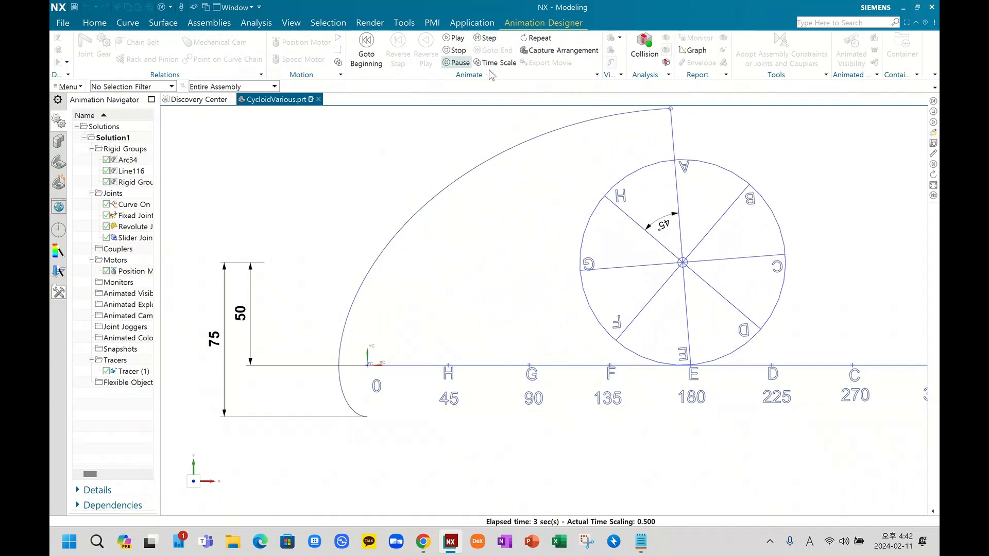
- Step the rolling-circle animation onward past C at 270° to A at the 360° mark, completing the A' trace
{"action": "middle_click_drag", "start_coordinate": [551, 198], "coordinate": [439, 253], "text": "shift"}
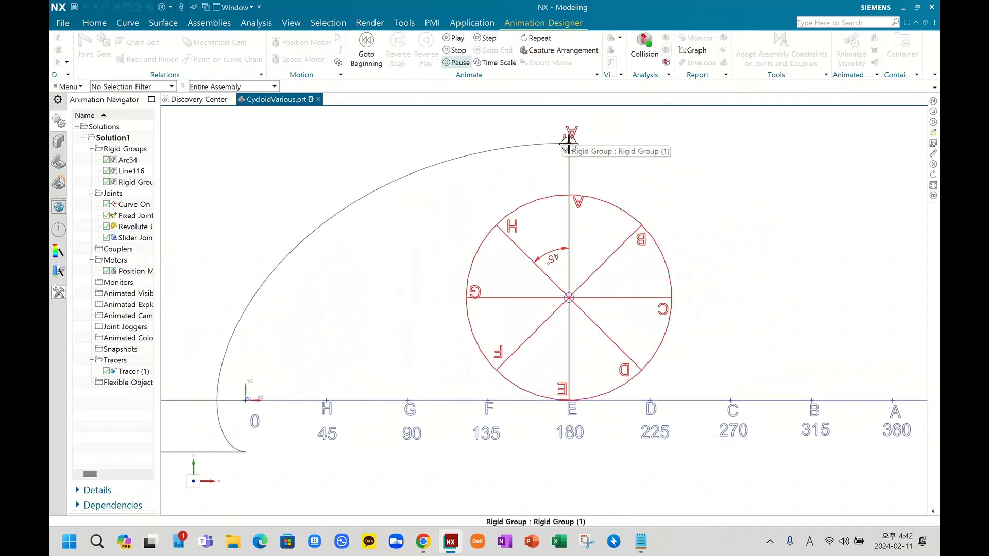
{"action": "left_click", "coordinate": [490, 42]}
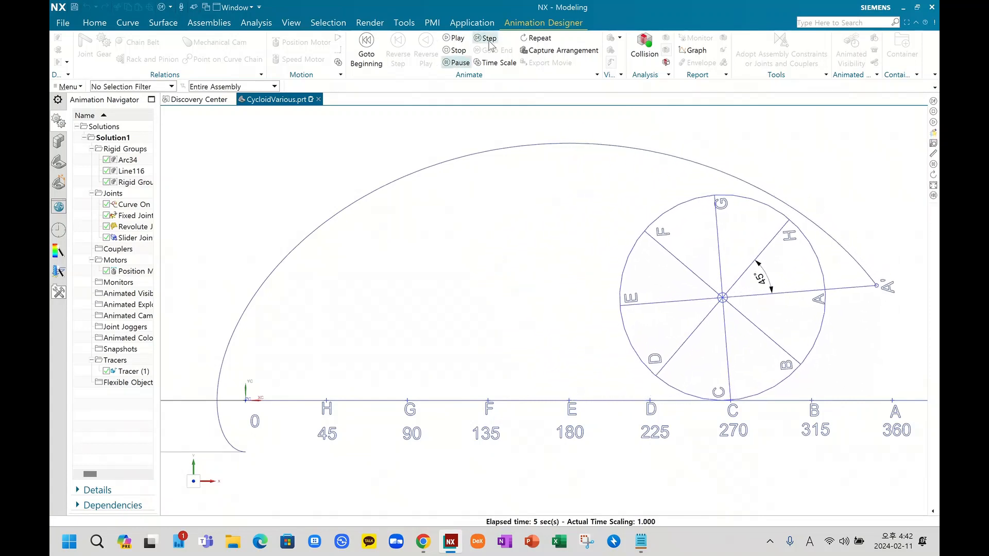
{"action": "middle_click_drag", "start_coordinate": [605, 194], "coordinate": [499, 216], "text": "shift"}
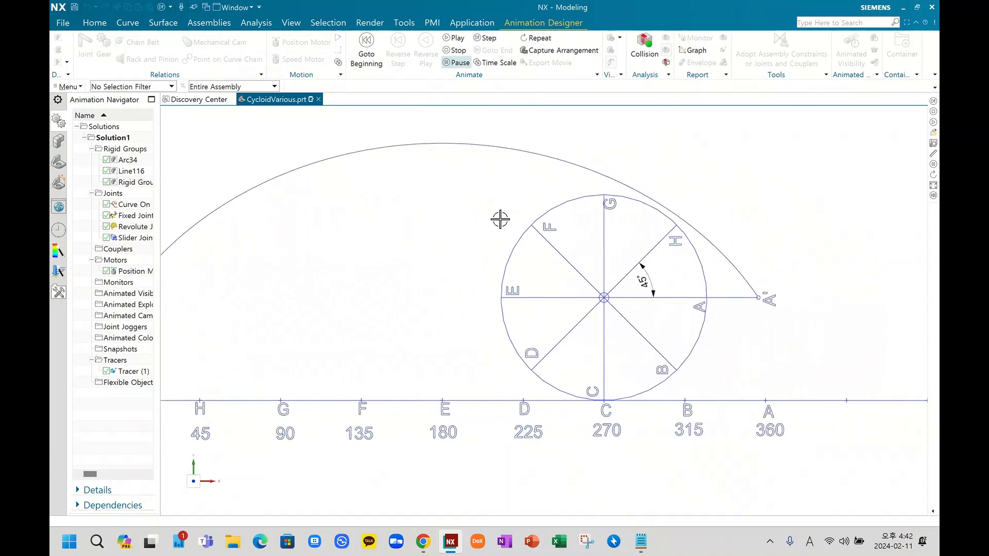
{"action": "left_click", "coordinate": [488, 39]}
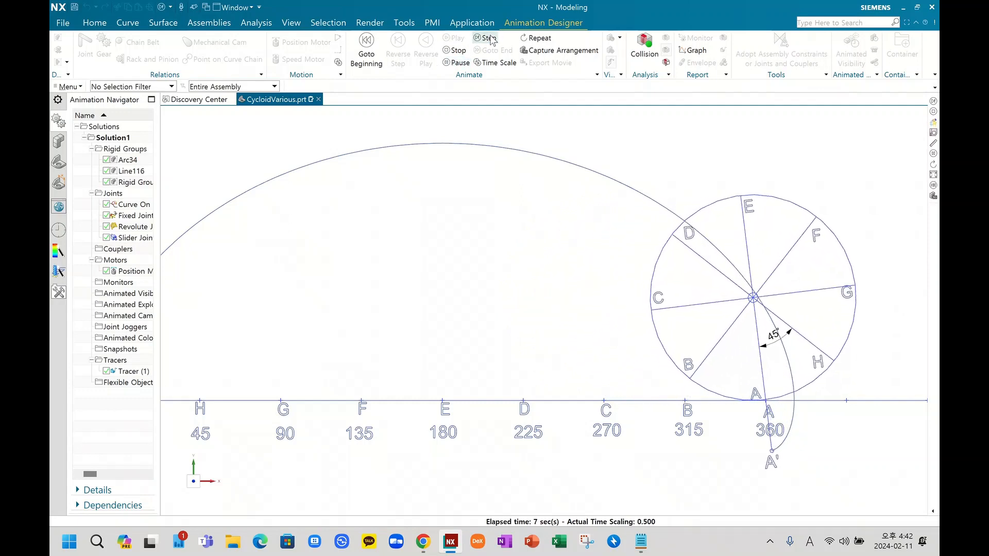
{"action": "left_click", "coordinate": [488, 39]}
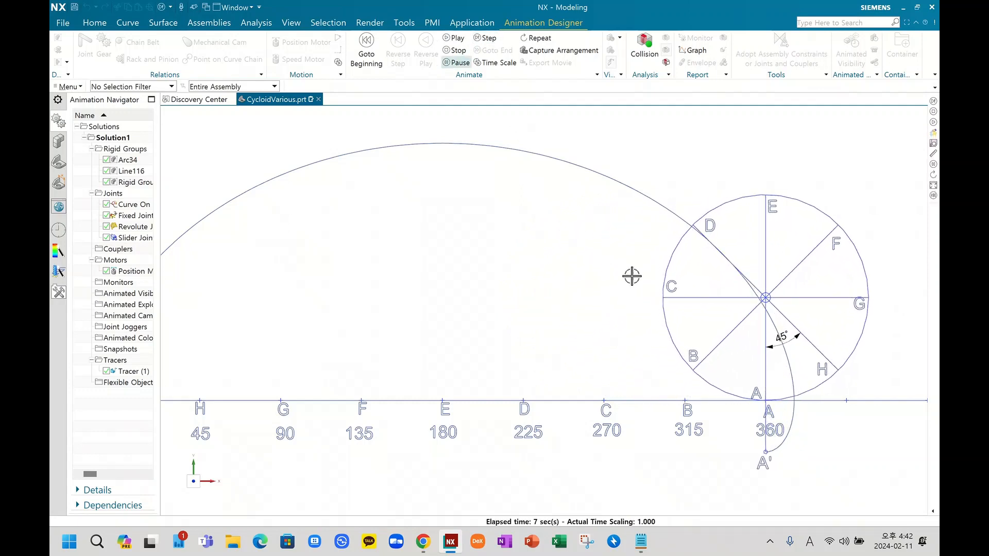
{"action": "middle_click_drag", "start_coordinate": [672, 325], "coordinate": [597, 271], "text": "shift"}
{"action": "scroll", "coordinate": [597, 272], "scroll_direction": "down", "scroll_amount": 3}
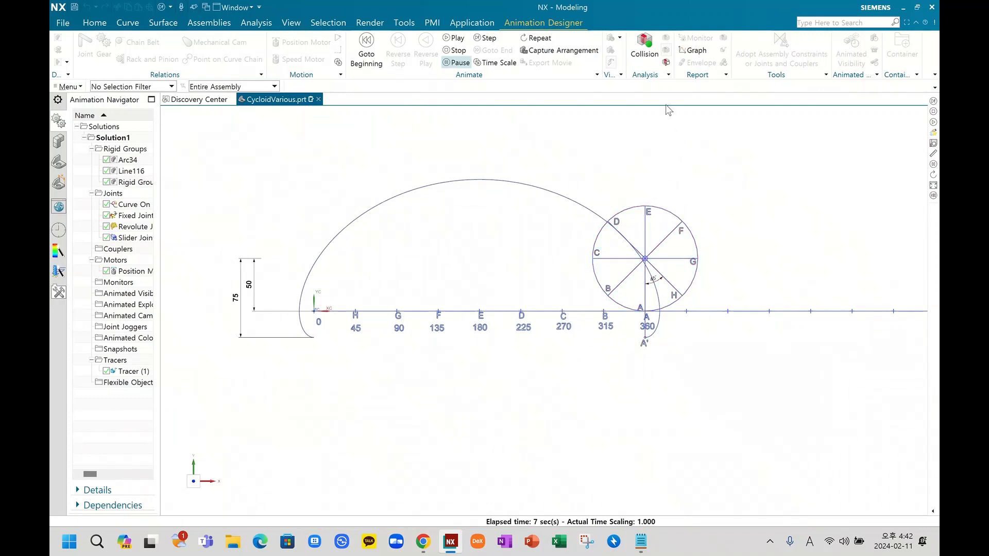
- Resume the rolling-circle animation past the 360° mark and play it to the end to trace a second A' arch
{"action": "left_click", "coordinate": [456, 39]}
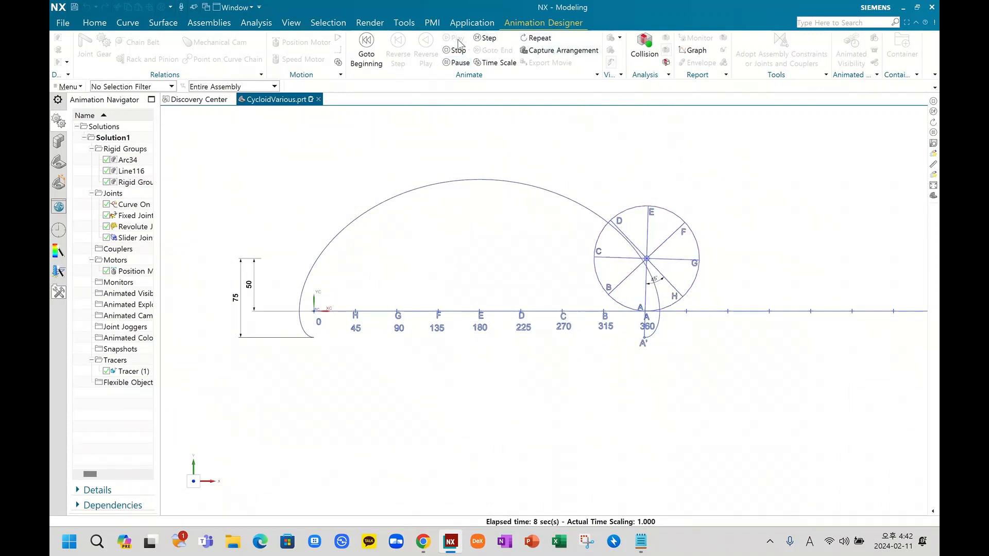
{"action": "scroll", "coordinate": [550, 264], "scroll_direction": "down", "scroll_amount": 3}
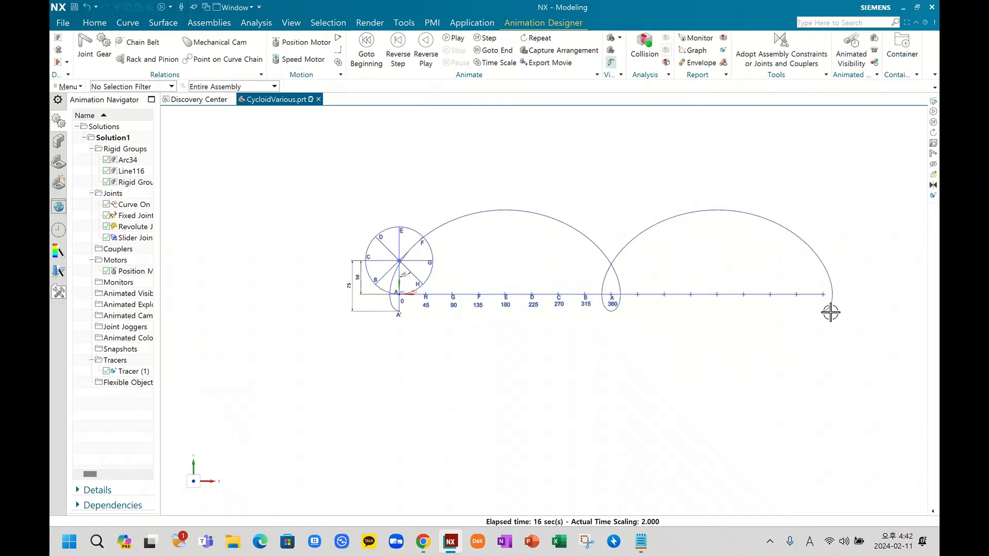
{"action": "scroll", "coordinate": [387, 289], "scroll_direction": "up", "scroll_amount": 2}
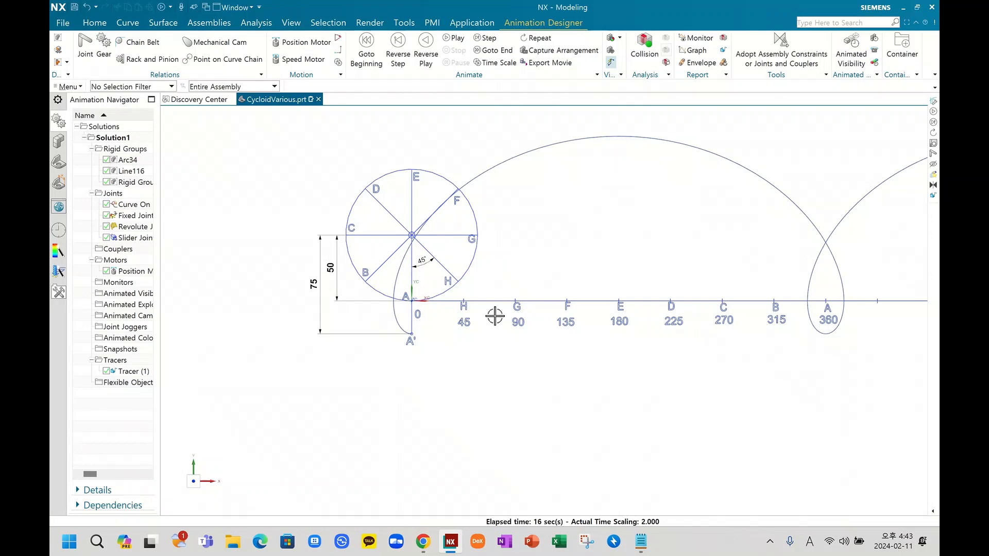
{"action": "scroll", "coordinate": [485, 327], "scroll_direction": "down", "scroll_amount": 1}
{"action": "mouse_move", "coordinate": [544, 324]}
{"action": "middle_mouse_down", "text": "shift"}
{"action": "mouse_move", "coordinate": [454, 309]}
{"action": "mouse_move", "coordinate": [355, 309]}
{"action": "middle_mouse_up", "text": "shift"}
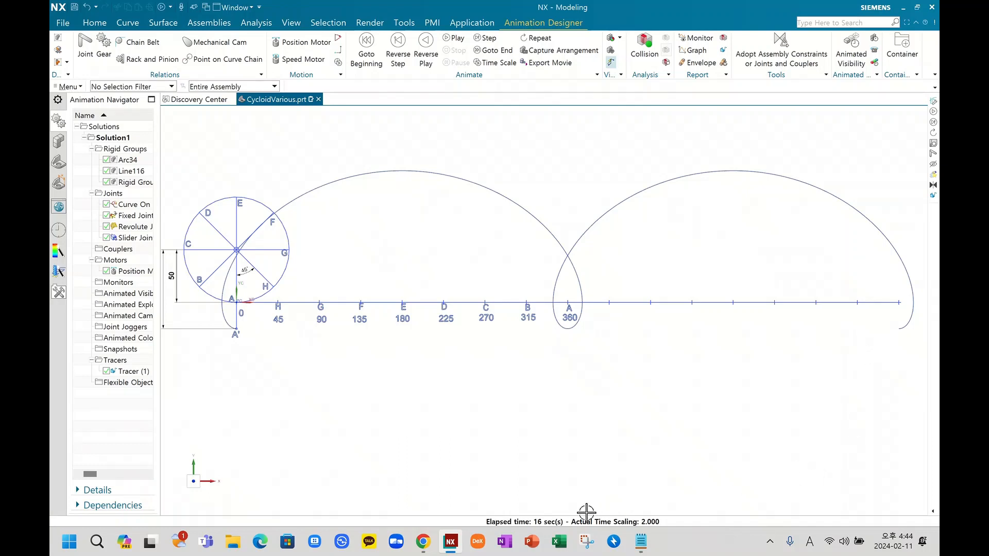
- Switch to Chrome and review the English Wikipedia definition of Trochoid, highlighting the words "a circle" in the description of the fixed point
{"action": "left_click", "coordinate": [423, 541]}
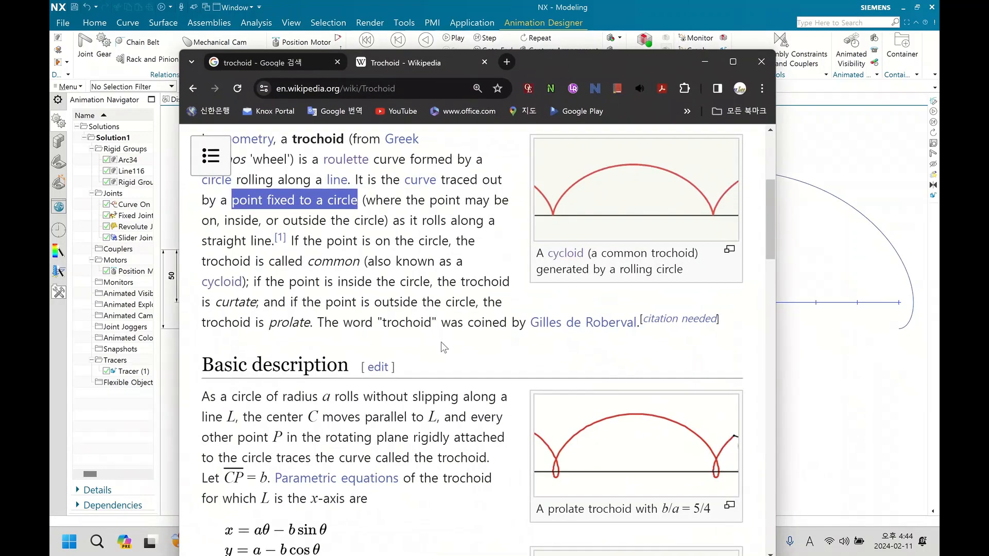
{"action": "left_click", "coordinate": [433, 213]}
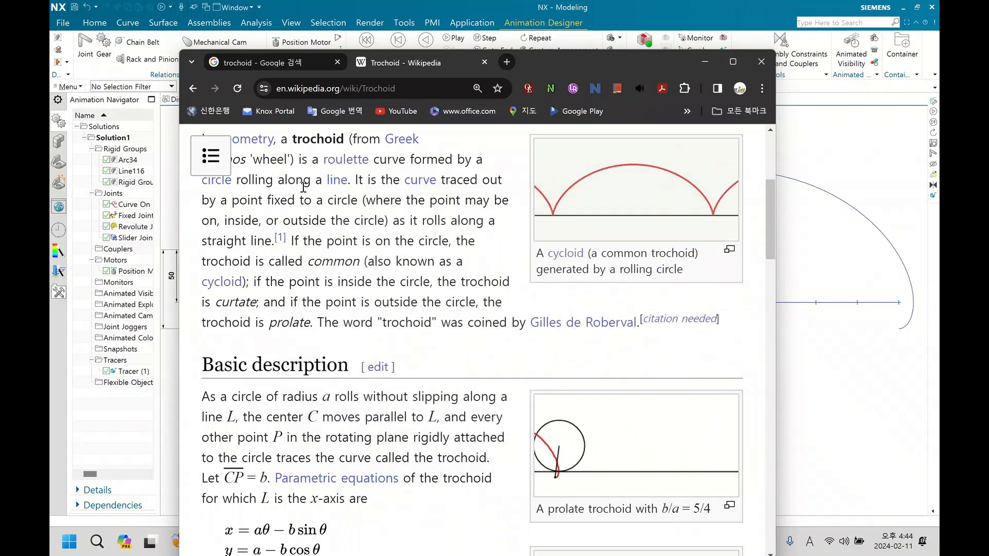
{"action": "left_click_drag", "start_coordinate": [350, 179], "coordinate": [317, 129]}
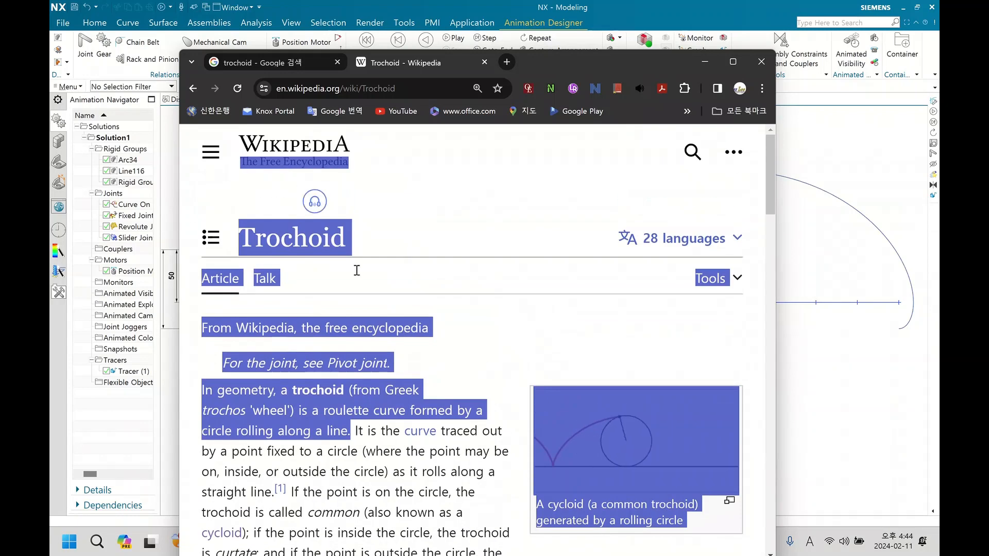
{"action": "left_click", "coordinate": [316, 382]}
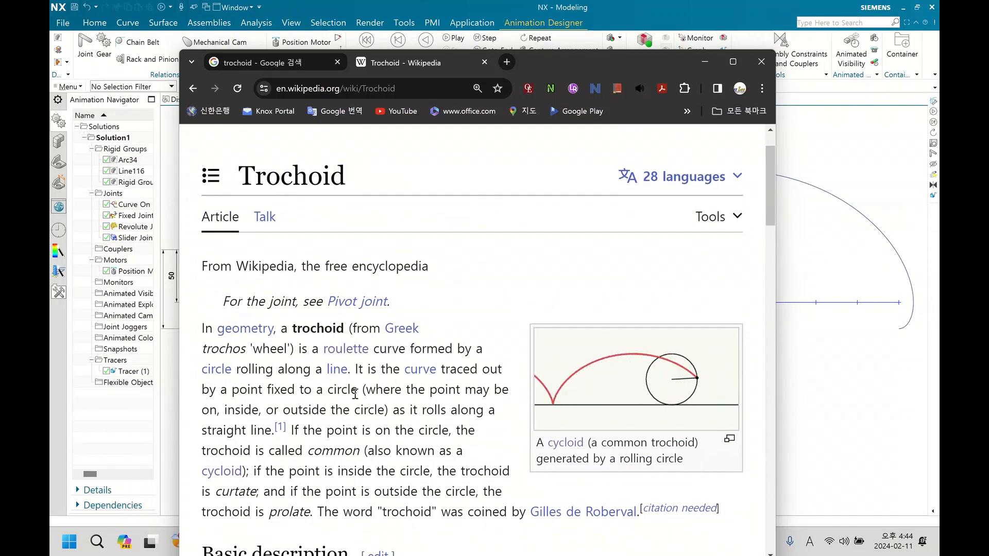
{"action": "left_click_drag", "start_coordinate": [357, 394], "coordinate": [330, 397]}
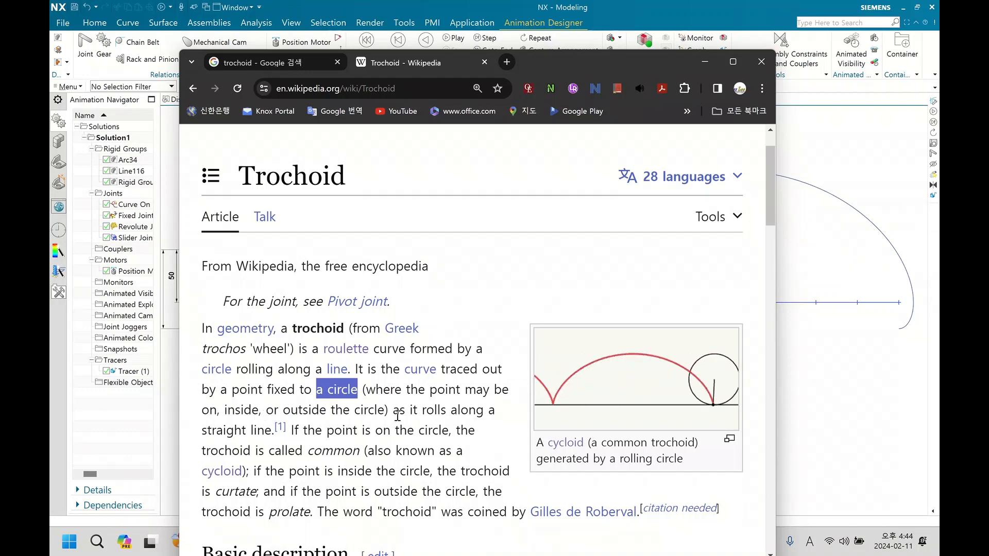
{"action": "scroll", "coordinate": [397, 415], "scroll_direction": "down", "scroll_amount": 1}
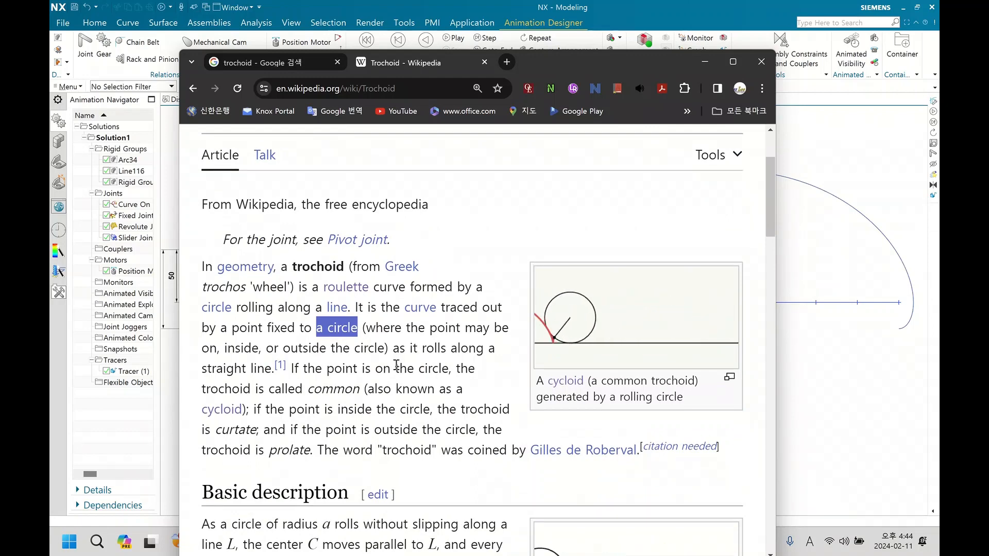
{"action": "scroll", "coordinate": [398, 362], "scroll_direction": "down", "scroll_amount": 2}
{"action": "scroll", "coordinate": [401, 359], "scroll_direction": "up", "scroll_amount": 3}
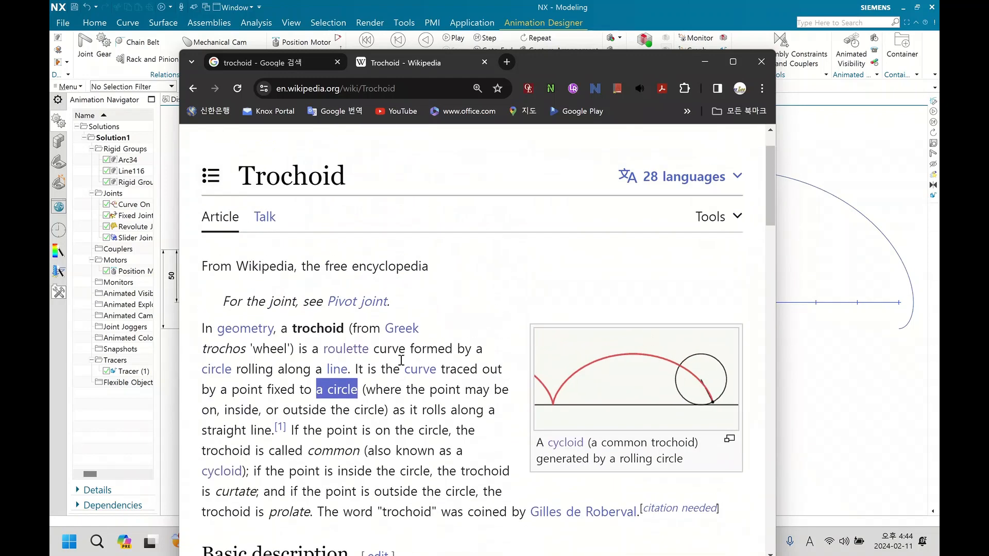
- Switch the Trochoid article to its Korean version and review the opening definition of 트로코이드
{"action": "left_click", "coordinate": [672, 175]}
{"action": "left_click", "coordinate": [460, 318]}
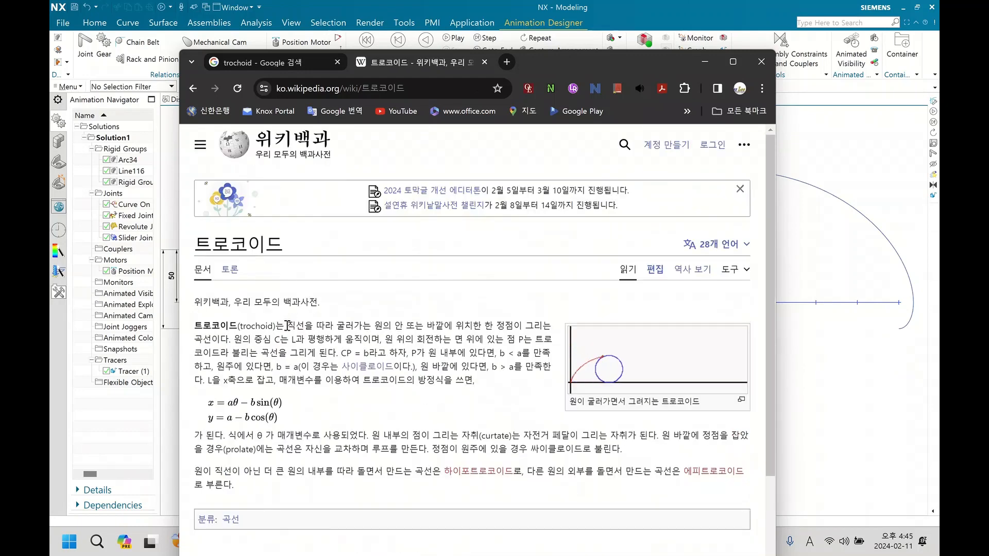
{"action": "left_click_drag", "start_coordinate": [287, 327], "coordinate": [541, 367]}
{"action": "left_click", "coordinate": [521, 308]}
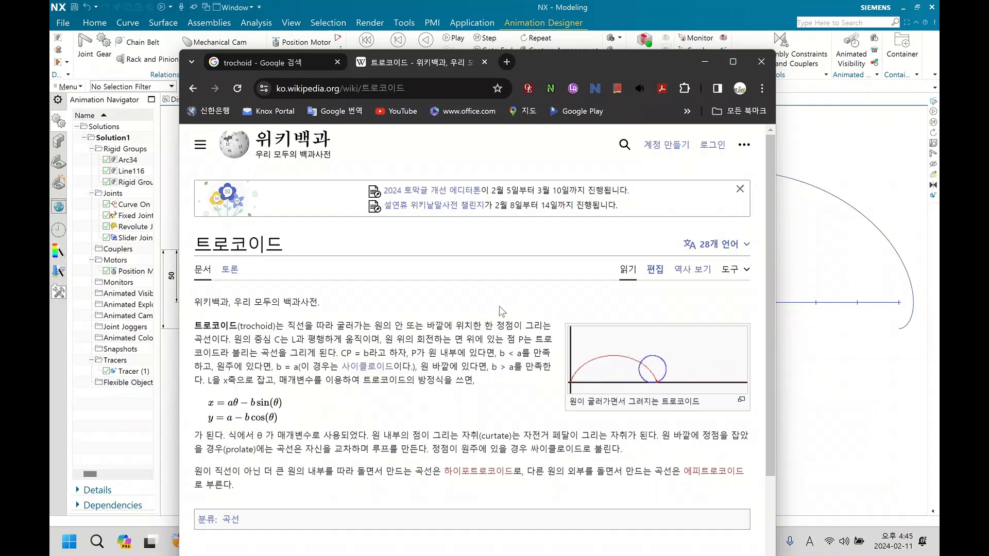
- Return to NX and open Sketch (21) from the model history for editing
{"action": "left_click", "coordinate": [627, 14]}
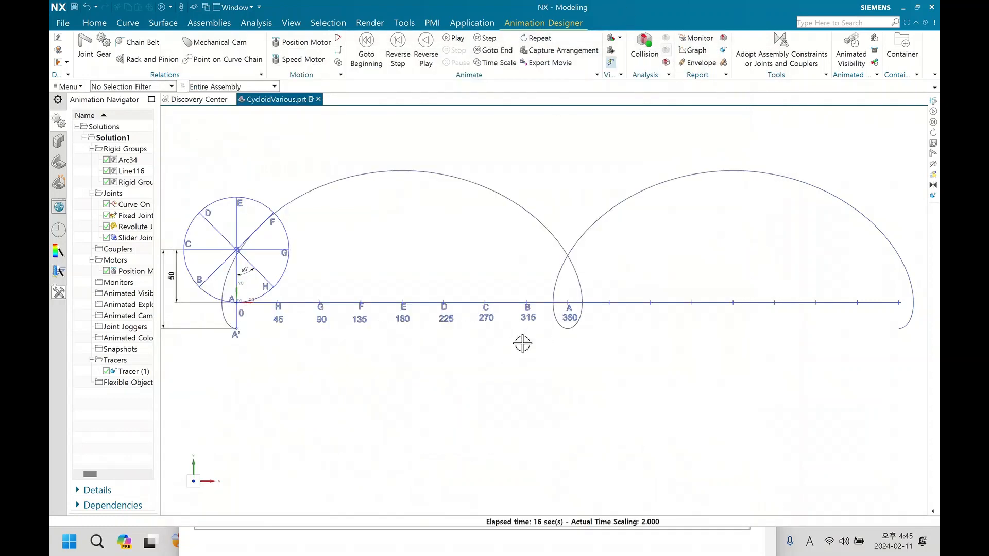
{"action": "scroll", "coordinate": [523, 342], "scroll_direction": "down", "scroll_amount": 2}
{"action": "mouse_move", "coordinate": [514, 344]}
{"action": "middle_mouse_down", "text": "shift"}
{"action": "mouse_move", "coordinate": [574, 318]}
{"action": "mouse_move", "coordinate": [595, 320]}
{"action": "mouse_move", "coordinate": [591, 345]}
{"action": "mouse_move", "coordinate": [578, 333]}
{"action": "middle_mouse_up", "text": "shift"}
{"action": "scroll", "coordinate": [587, 320], "scroll_direction": "up", "scroll_amount": 1}
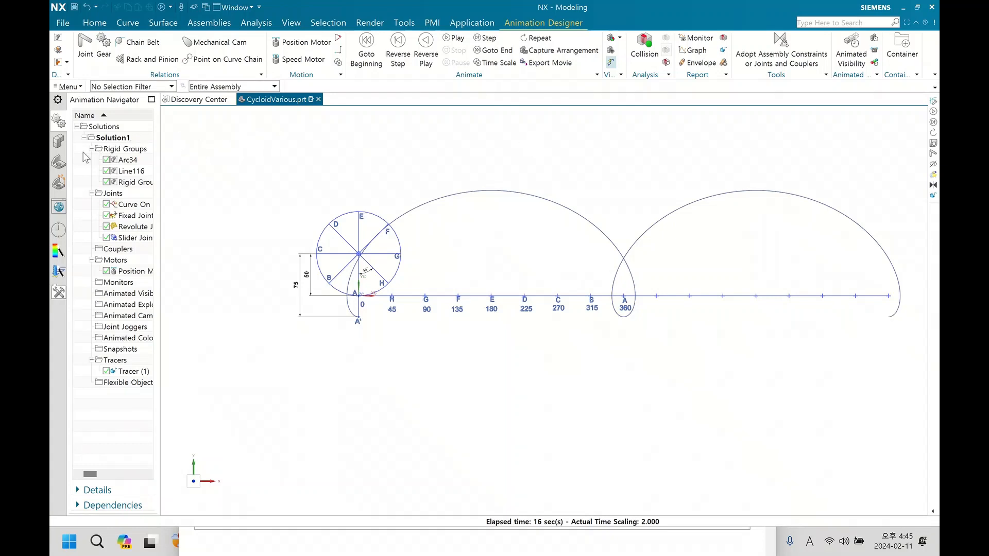
{"action": "left_click", "coordinate": [60, 164]}
{"action": "double_click", "coordinate": [115, 167]}
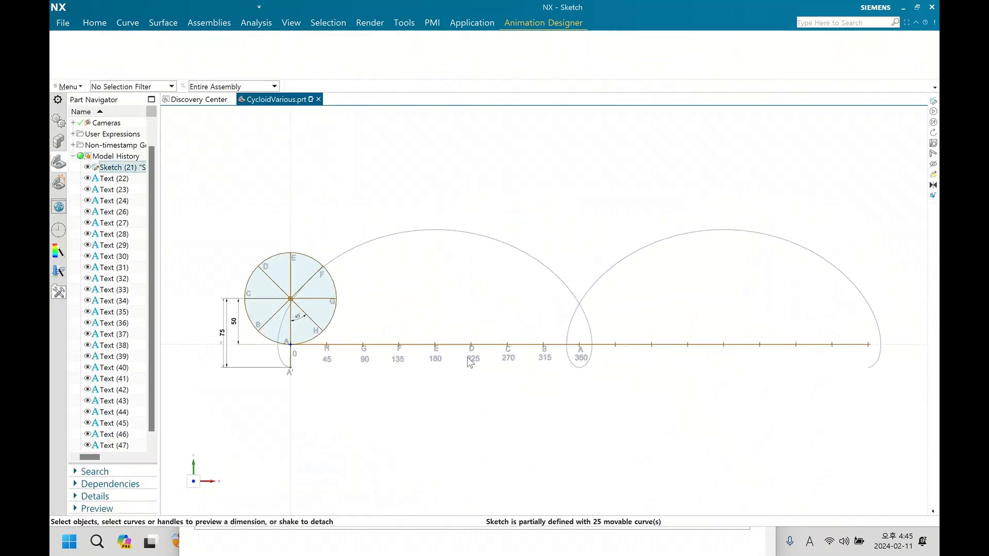
{"action": "scroll", "coordinate": [413, 284], "scroll_direction": "up", "scroll_amount": 3}
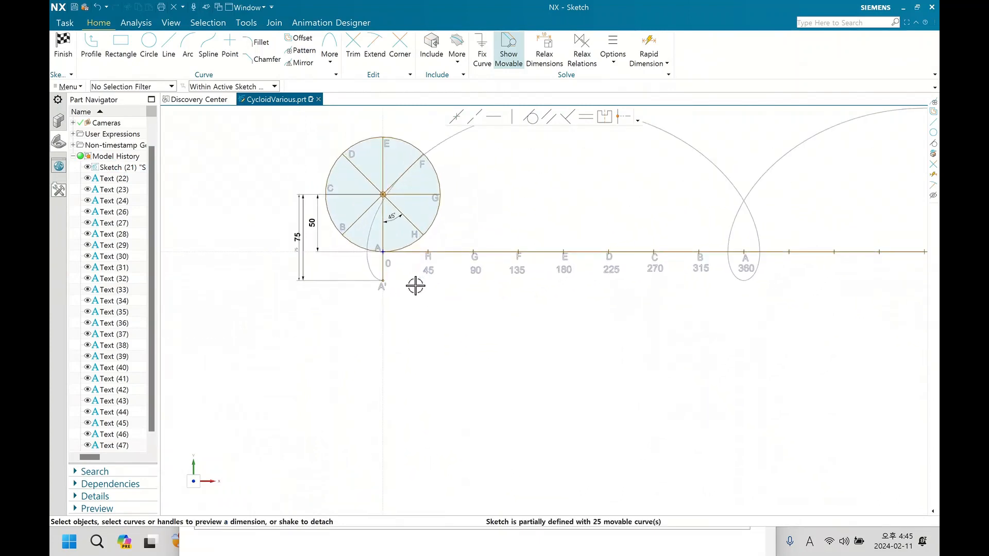
{"action": "scroll", "coordinate": [410, 302], "scroll_direction": "up", "scroll_amount": 1}
{"action": "scroll", "coordinate": [410, 302], "scroll_direction": "down", "scroll_amount": 2}
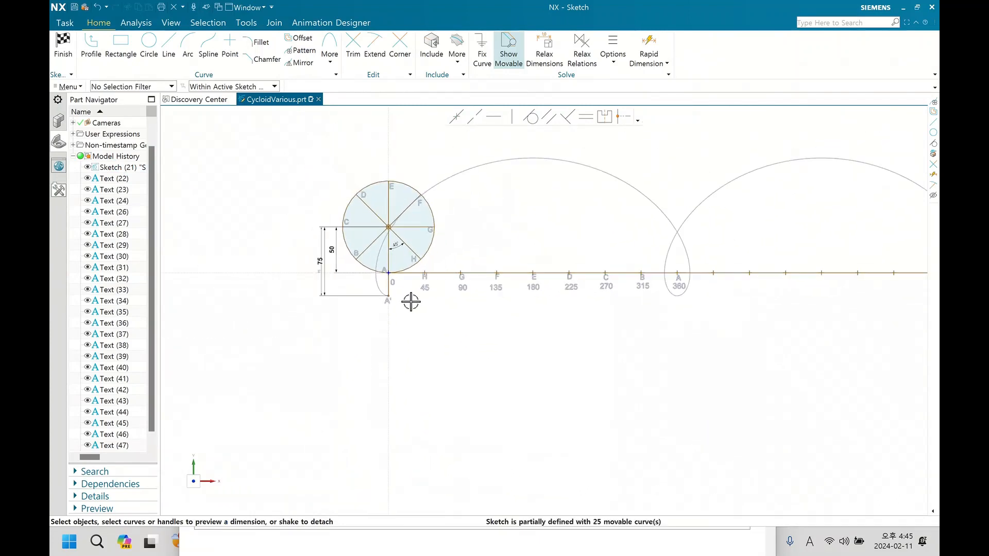
- Set up a linear Pattern Curve with the circle, its four diameter lines and the horizontal baseline as the curves to pattern
{"action": "left_click", "coordinate": [310, 56]}
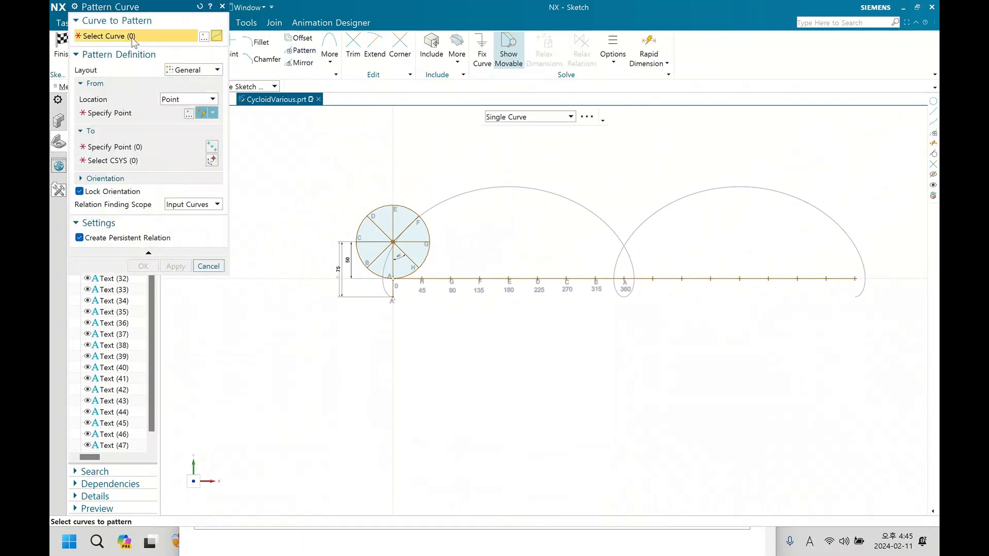
{"action": "left_click", "coordinate": [180, 72]}
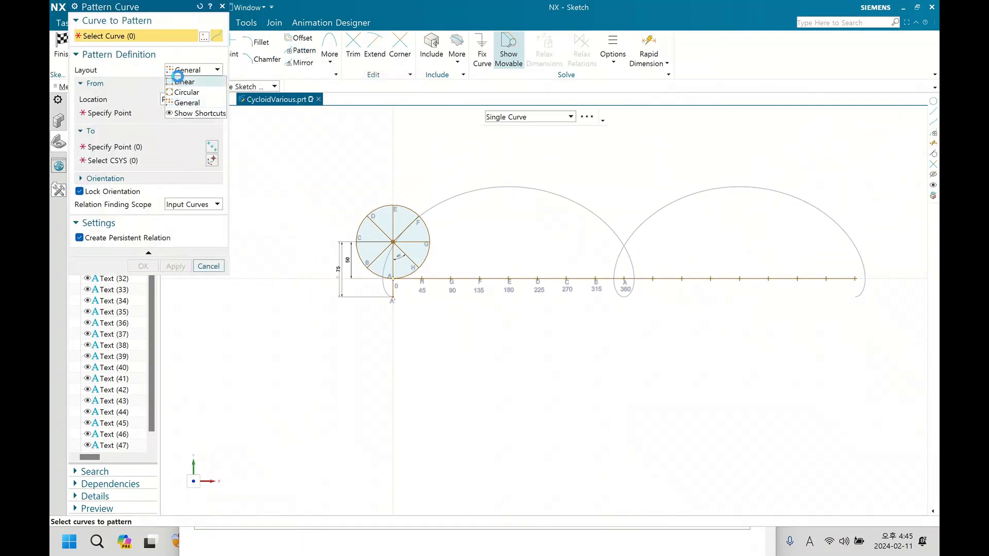
{"action": "left_click", "coordinate": [184, 81]}
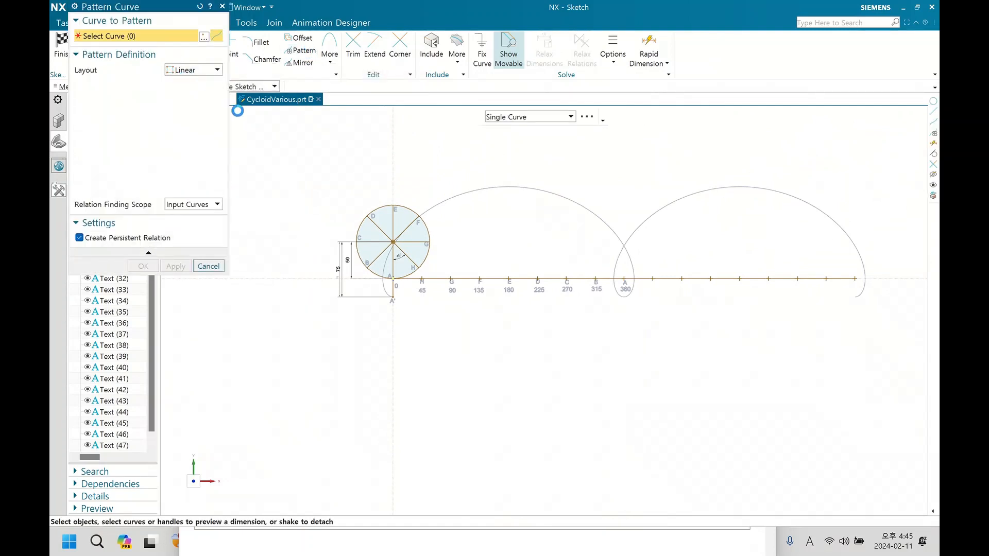
{"action": "left_click", "coordinate": [412, 210]}
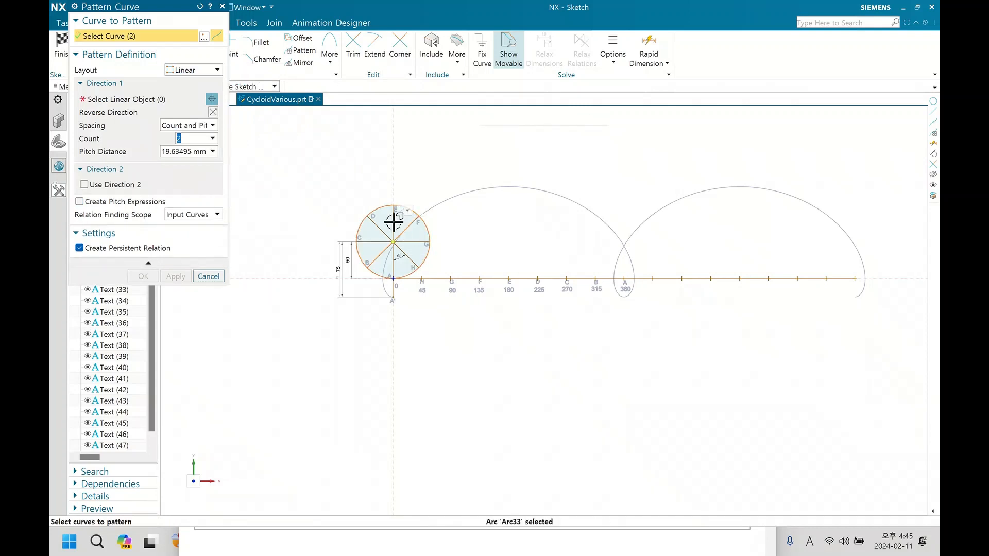
{"action": "left_click", "coordinate": [393, 220]}
{"action": "left_click", "coordinate": [377, 225]}
{"action": "left_click", "coordinate": [377, 227]}
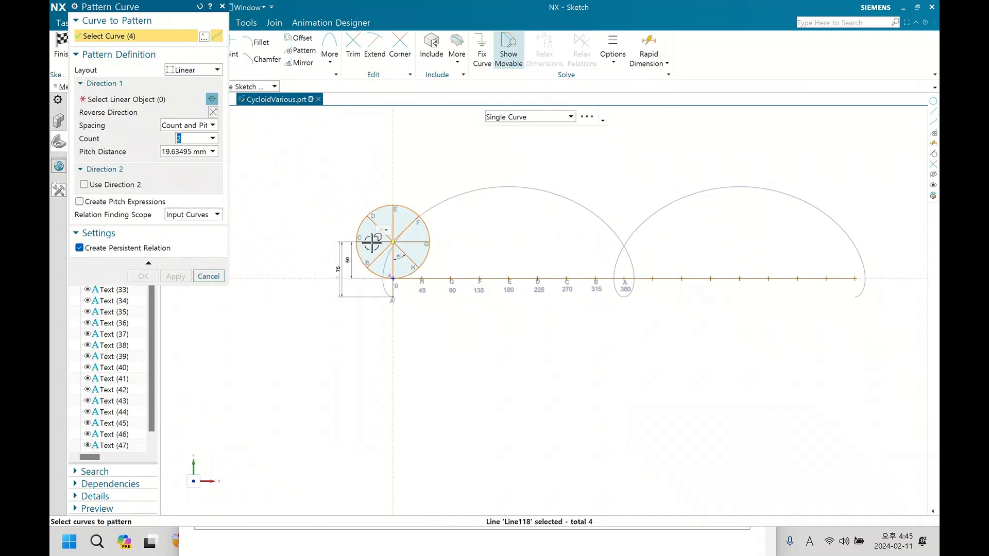
{"action": "left_click", "coordinate": [371, 242]}
{"action": "left_click", "coordinate": [436, 278]}
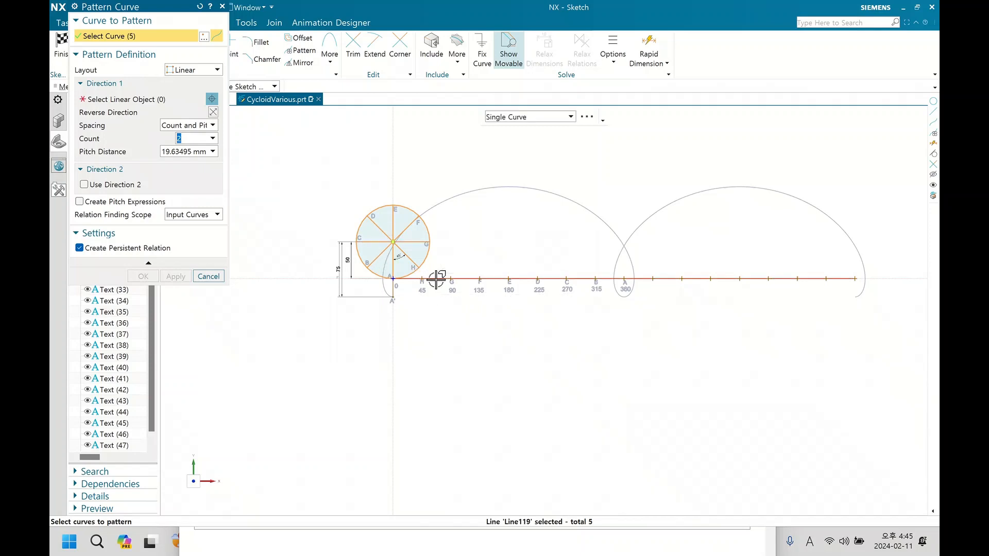
- Pattern the selected curves vertically downward with a count of 2 and a pitch distance of 200 mm
{"action": "left_click", "coordinate": [110, 95]}
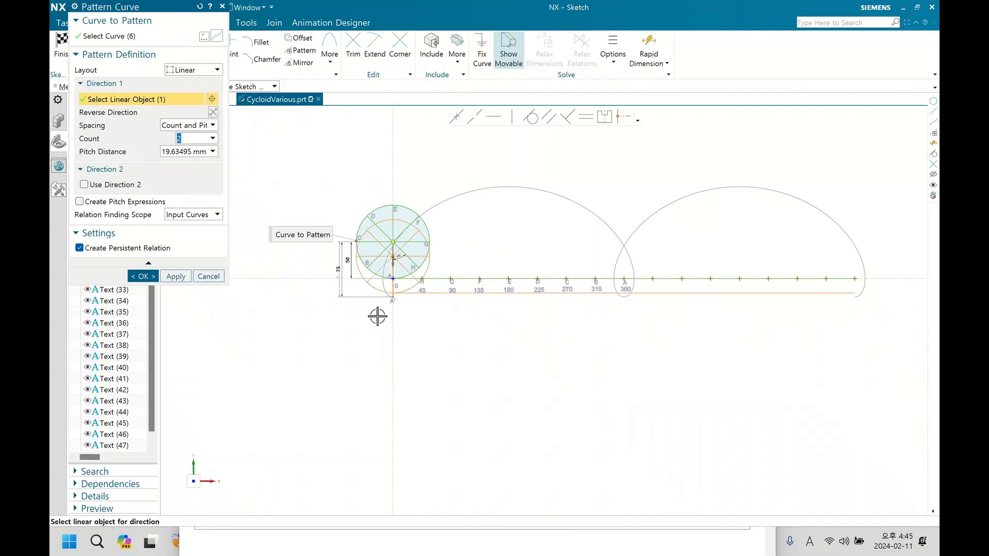
{"action": "left_click", "coordinate": [106, 36]}
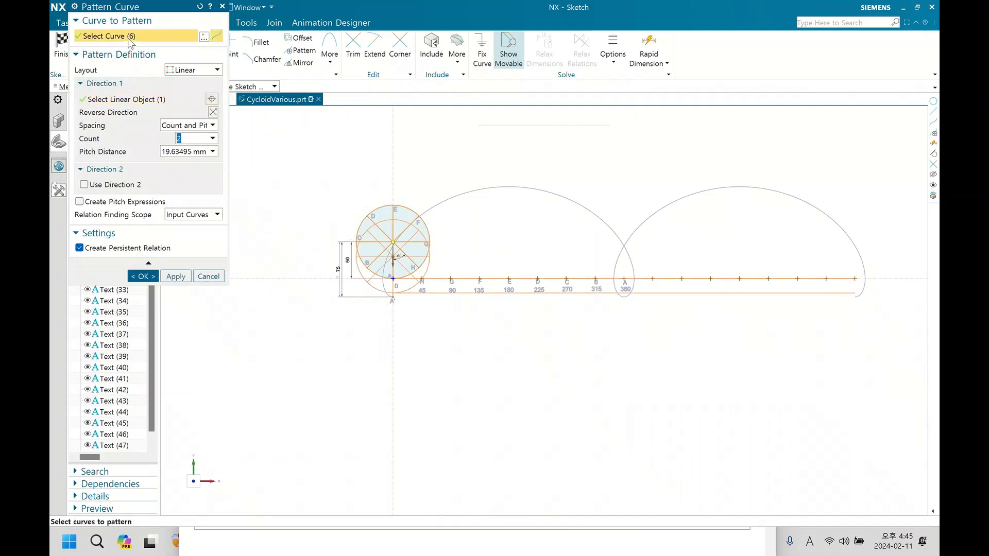
{"action": "left_click", "coordinate": [191, 153]}
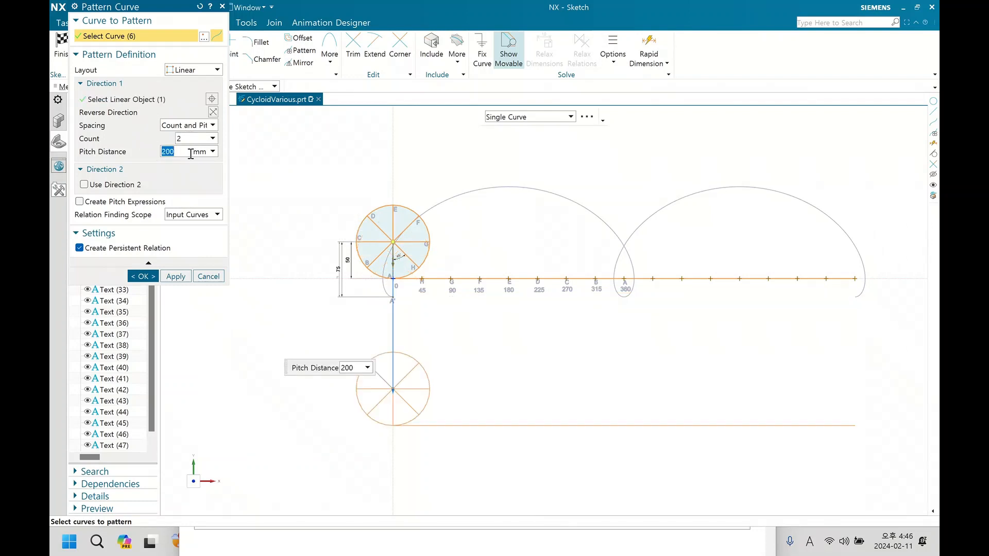
{"action": "left_click", "coordinate": [149, 276]}
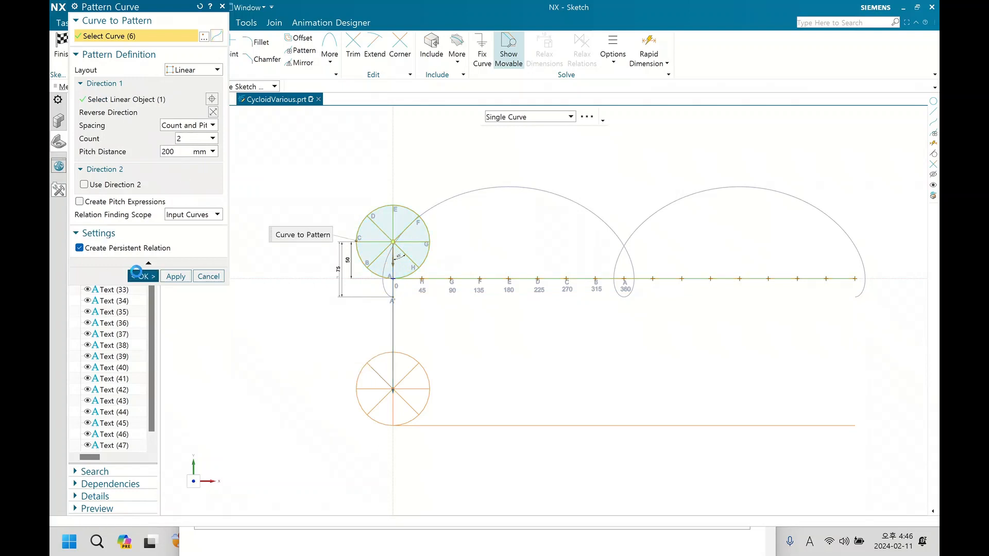
- Add a derived bisector line from the copied circle's centre between its vertical diameter and the diagonal running to the lower right
{"action": "scroll", "coordinate": [377, 379], "scroll_direction": "up", "scroll_amount": 5}
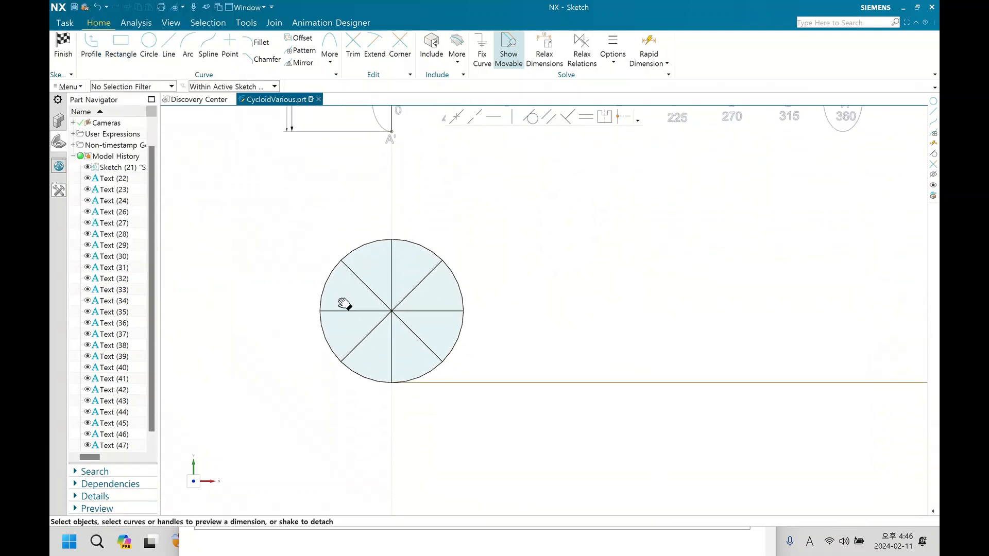
{"action": "middle_click_drag", "start_coordinate": [332, 322], "coordinate": [298, 414], "text": "shift"}
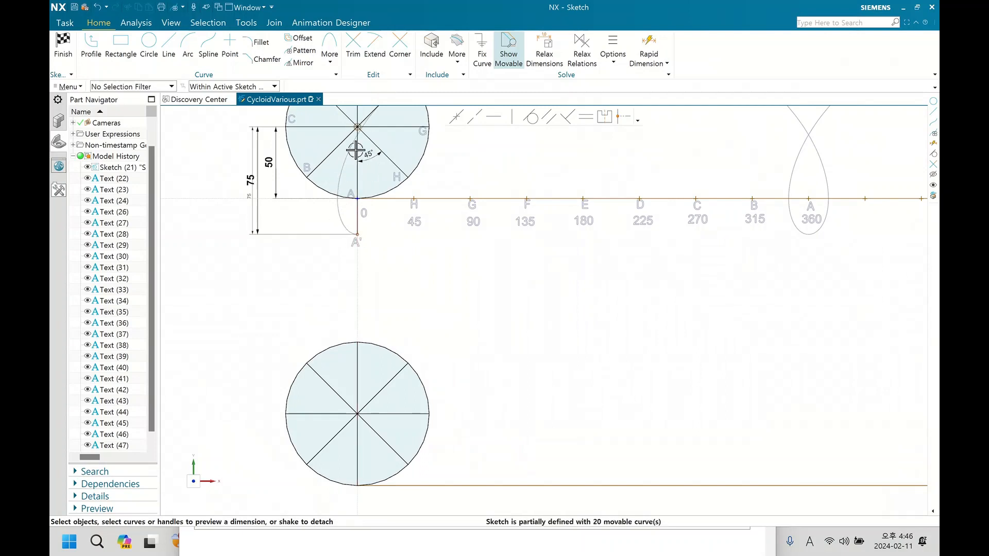
{"action": "scroll", "coordinate": [356, 150], "scroll_direction": "down", "scroll_amount": 1}
{"action": "scroll", "coordinate": [368, 155], "scroll_direction": "up", "scroll_amount": 3}
{"action": "scroll", "coordinate": [368, 155], "scroll_direction": "down", "scroll_amount": 3}
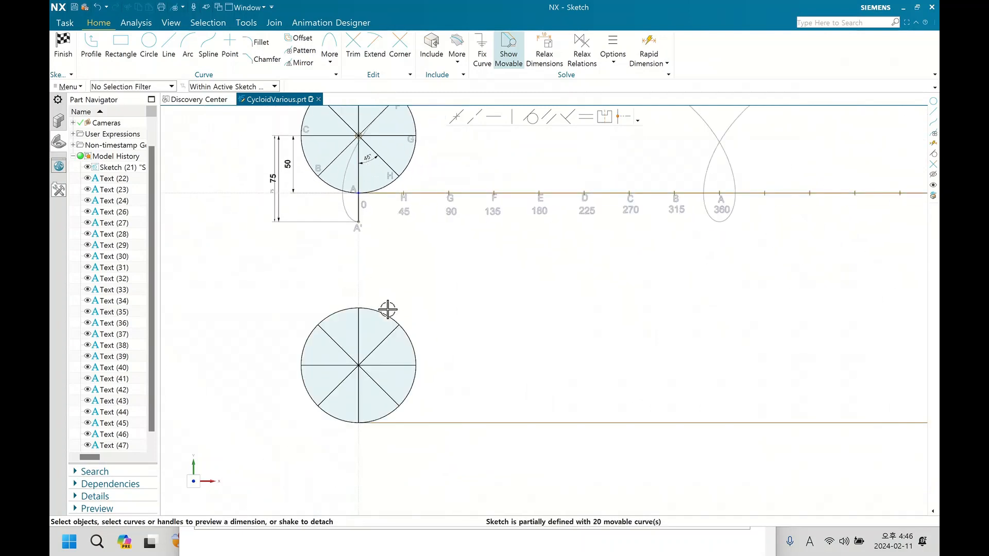
{"action": "middle_click_drag", "start_coordinate": [387, 309], "coordinate": [395, 234], "text": "shift"}
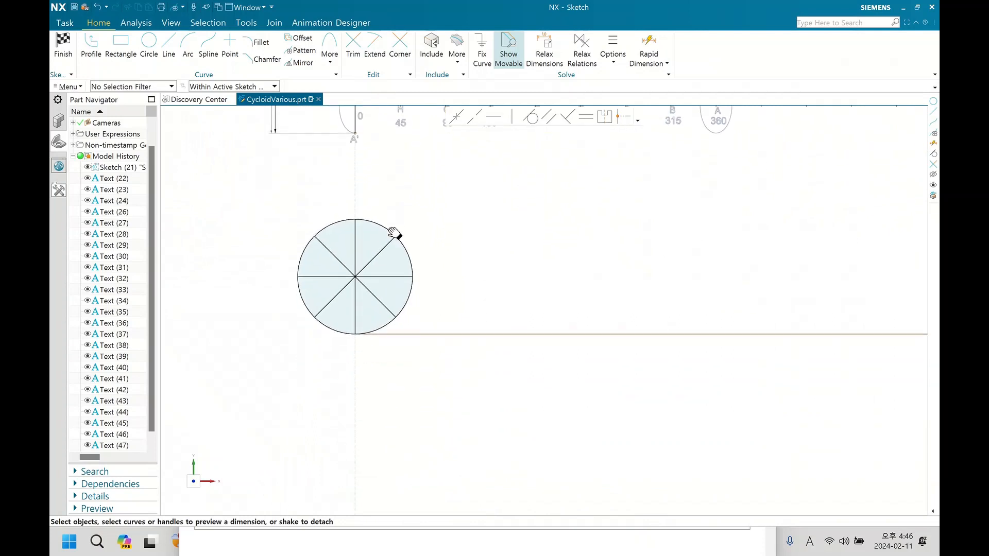
{"action": "left_click", "coordinate": [330, 55]}
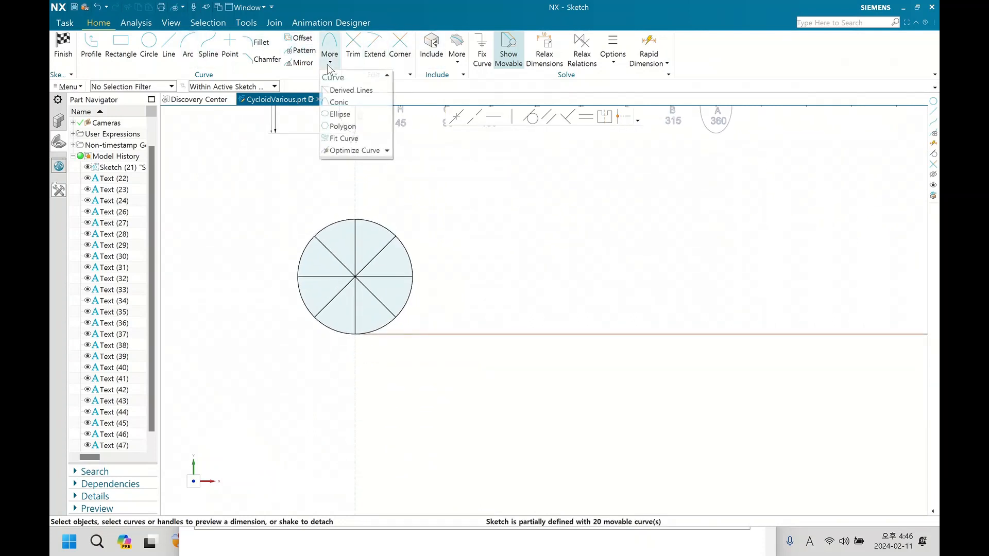
{"action": "left_click", "coordinate": [356, 90]}
{"action": "left_click", "coordinate": [355, 320]}
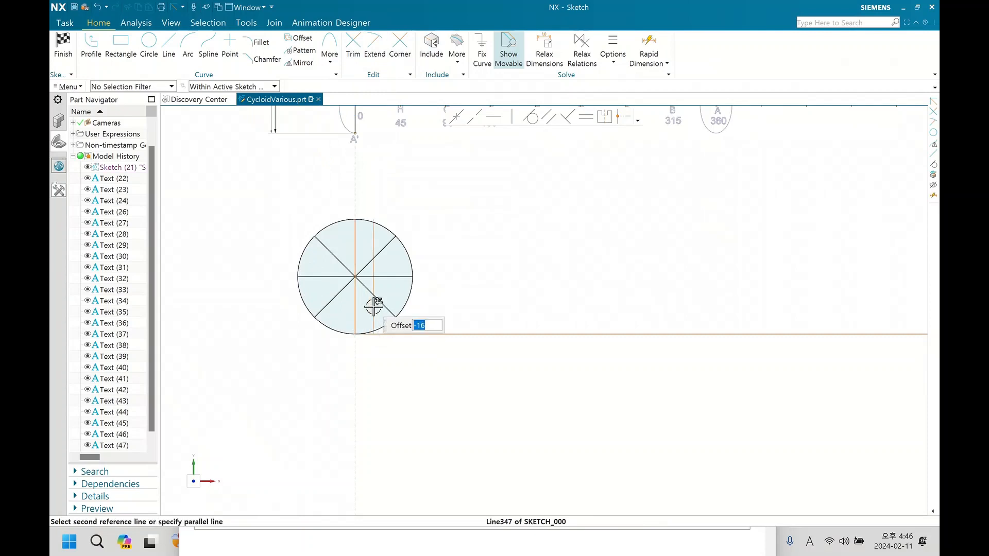
{"action": "left_click", "coordinate": [381, 304]}
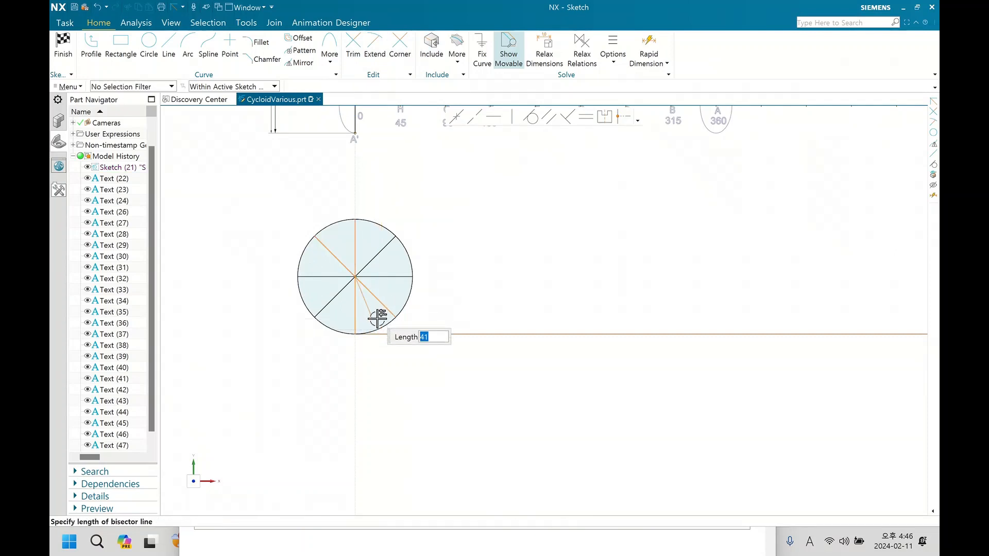
{"action": "left_click", "coordinate": [393, 338]}
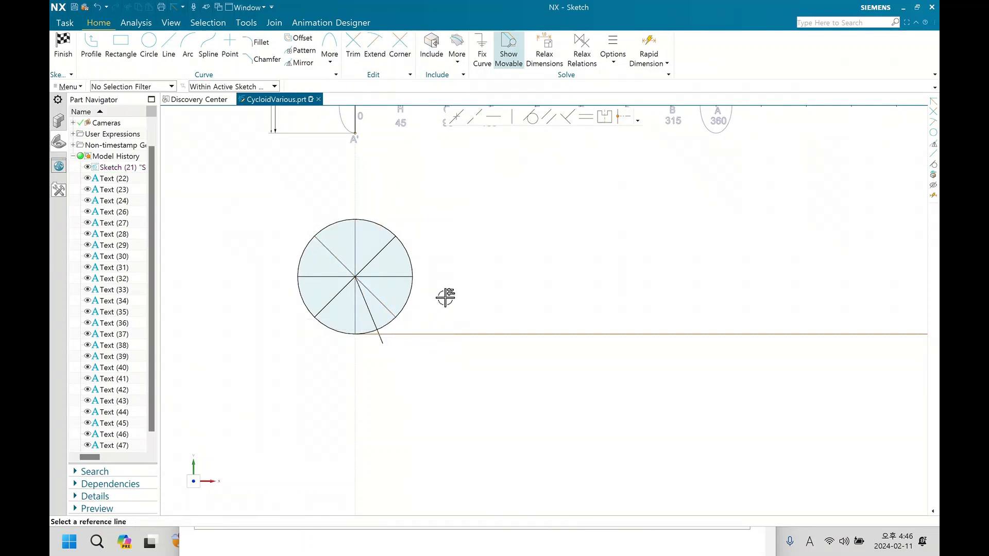
- Add a second derived bisector line between the copied circle's vertical diameter and the diagonal running to the lower left
{"action": "scroll", "coordinate": [346, 304], "scroll_direction": "up", "scroll_amount": 4}
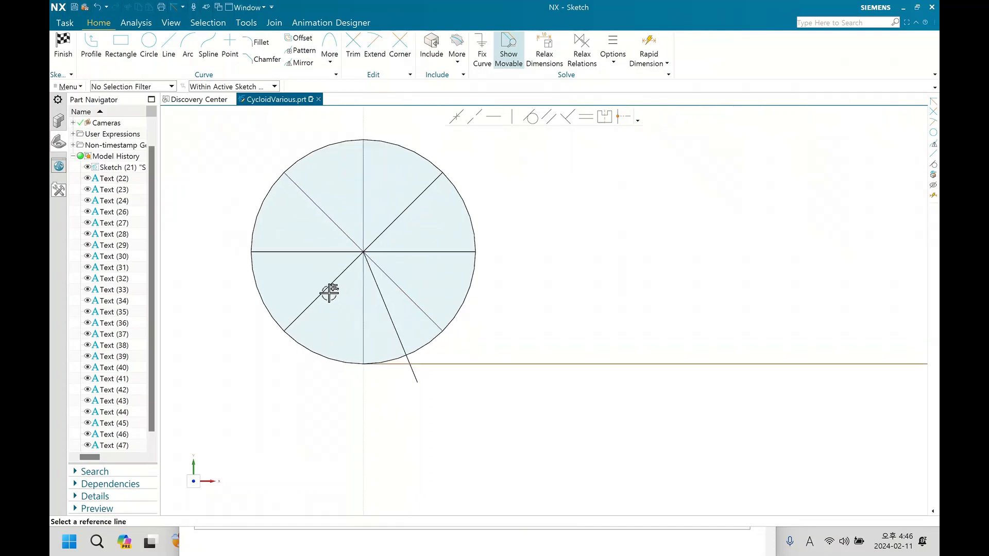
{"action": "left_click", "coordinate": [330, 285]}
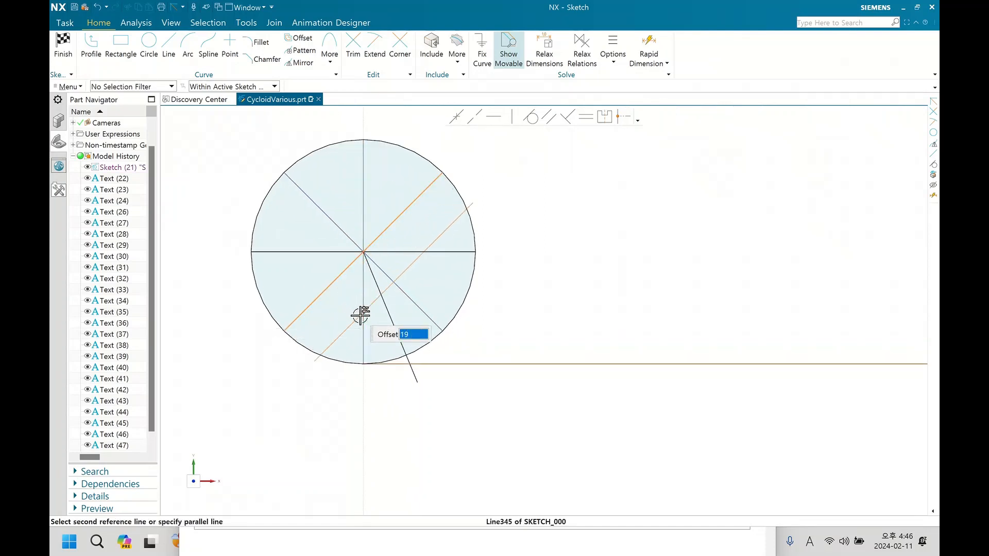
{"action": "left_click", "coordinate": [362, 315]}
{"action": "left_click", "coordinate": [300, 375]}
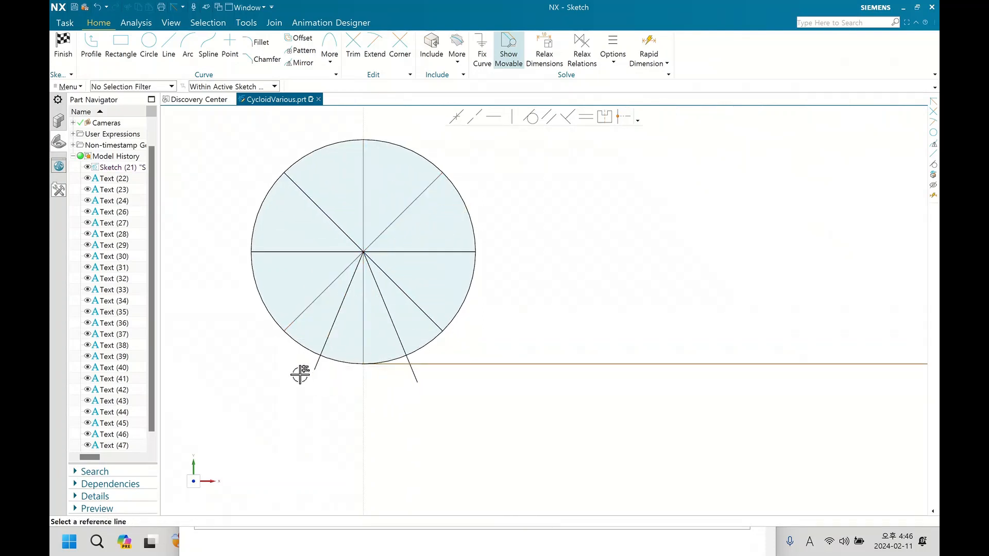
{"action": "key", "text": "Escape"}
- Draw a 150 mm diameter circle concentric with the copied circle
{"action": "left_click", "coordinate": [149, 49]}
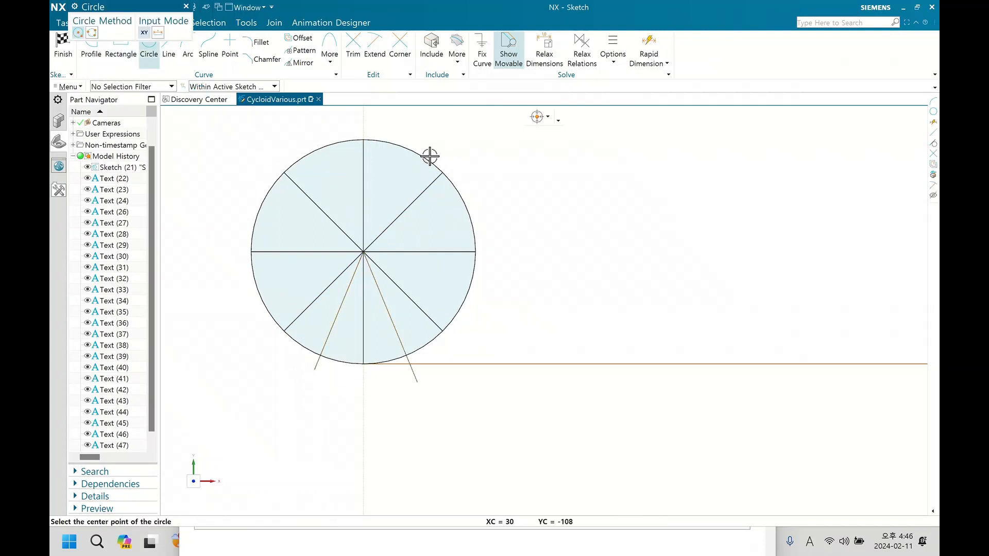
{"action": "left_click", "coordinate": [428, 155]}
{"action": "scroll", "coordinate": [492, 201], "scroll_direction": "down", "scroll_amount": 2}
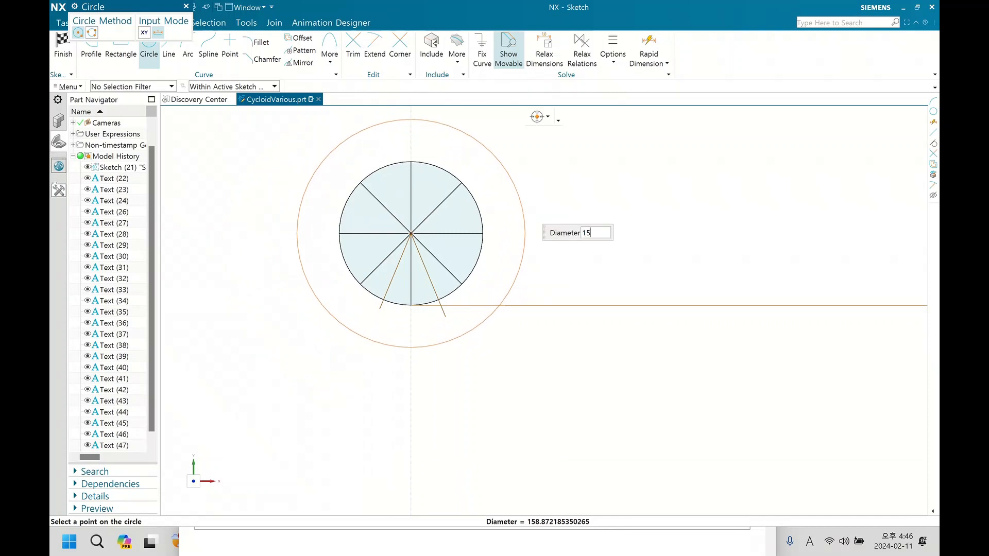
{"action": "key", "text": "Return"}
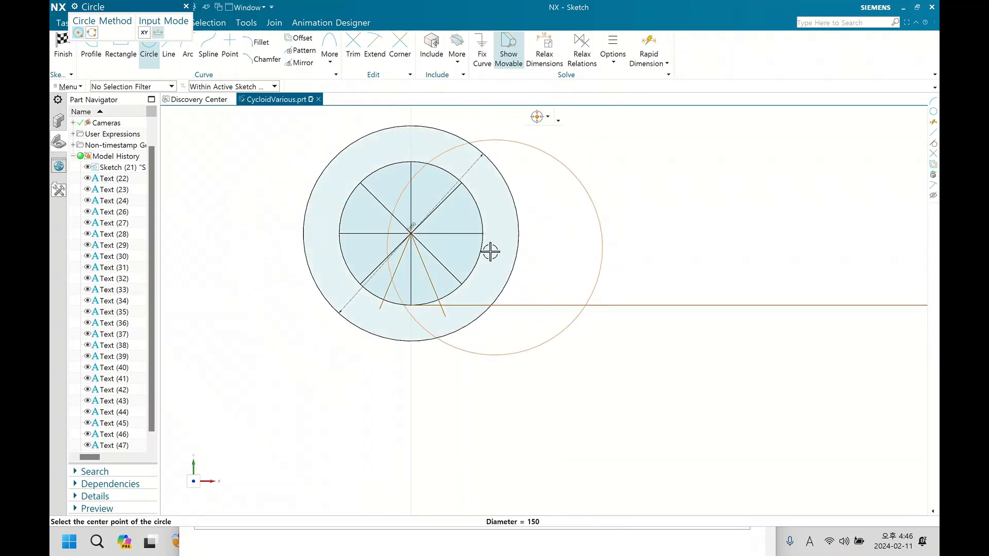
{"action": "key", "text": "Escape"}
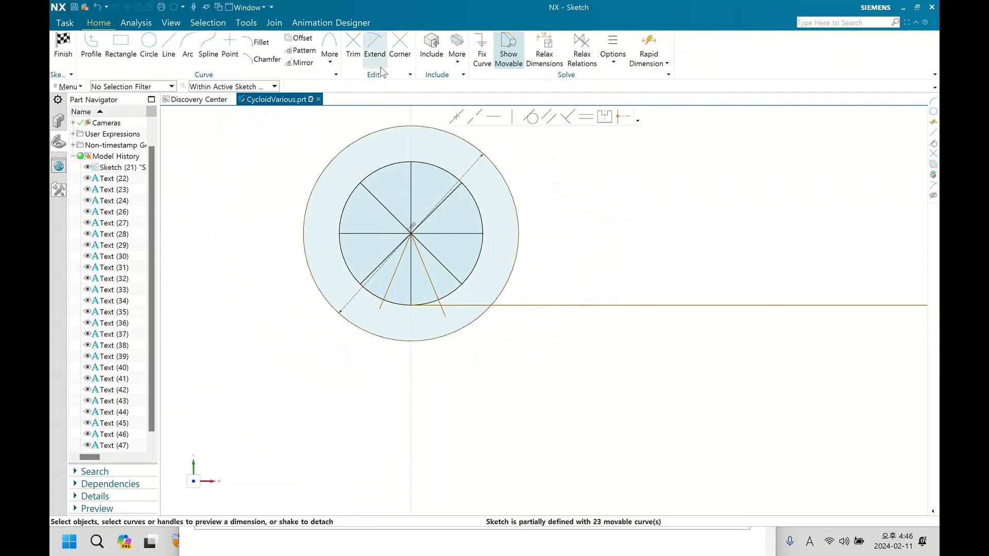
- Extend the diameter lines and both bisectors of the copied circle out to the 150 mm circle, and delete that outer circle
{"action": "left_click", "coordinate": [373, 53]}
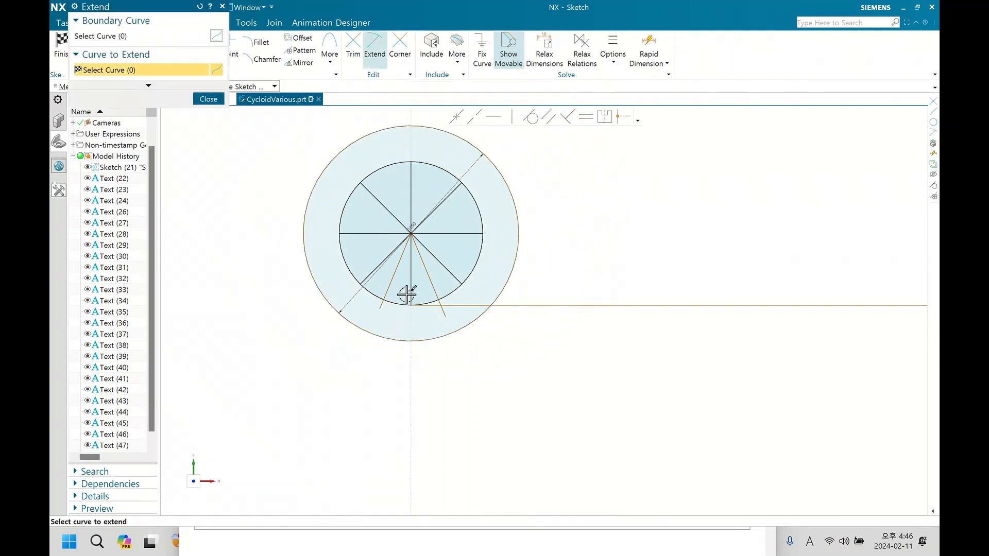
{"action": "left_click", "coordinate": [377, 300]}
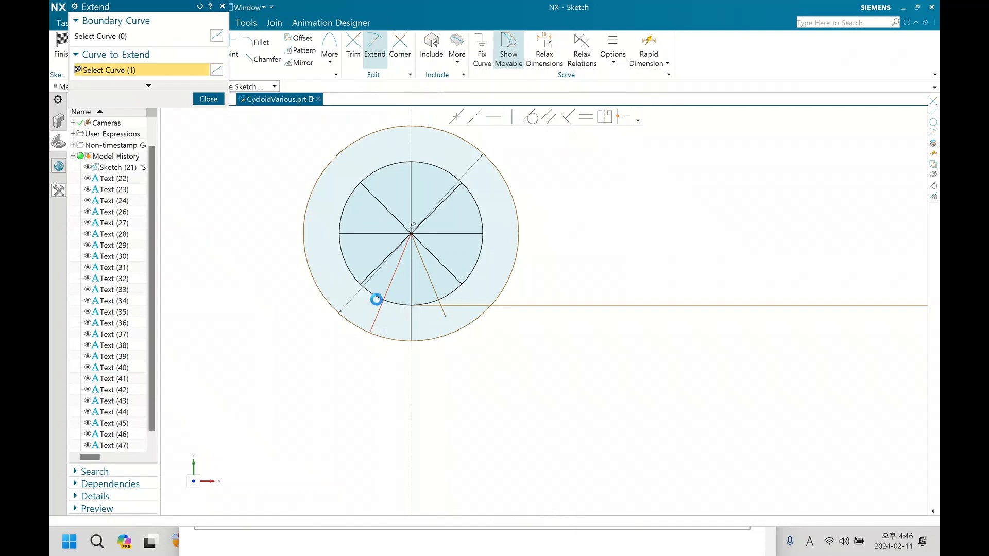
{"action": "left_click", "coordinate": [348, 234]}
{"action": "left_click", "coordinate": [367, 188]}
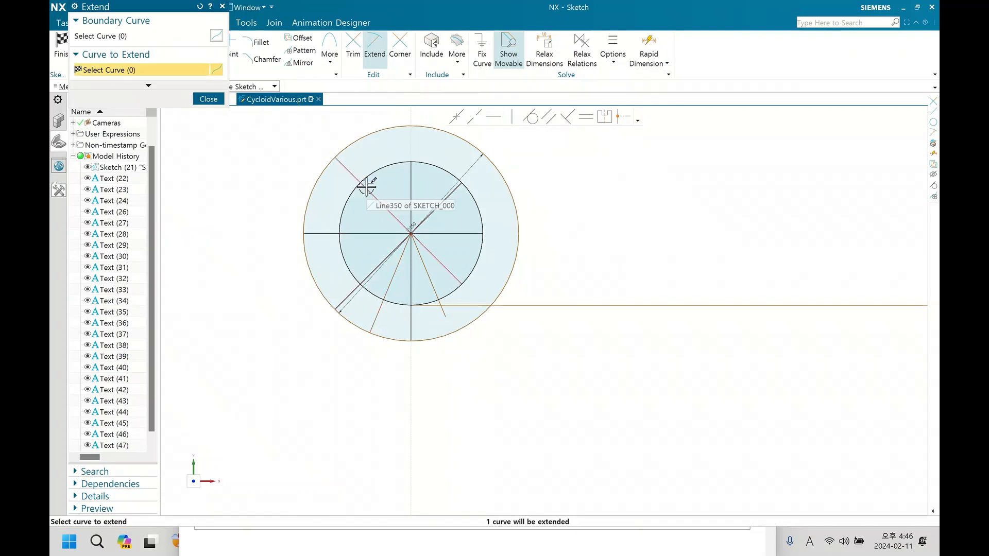
{"action": "left_click", "coordinate": [409, 172]}
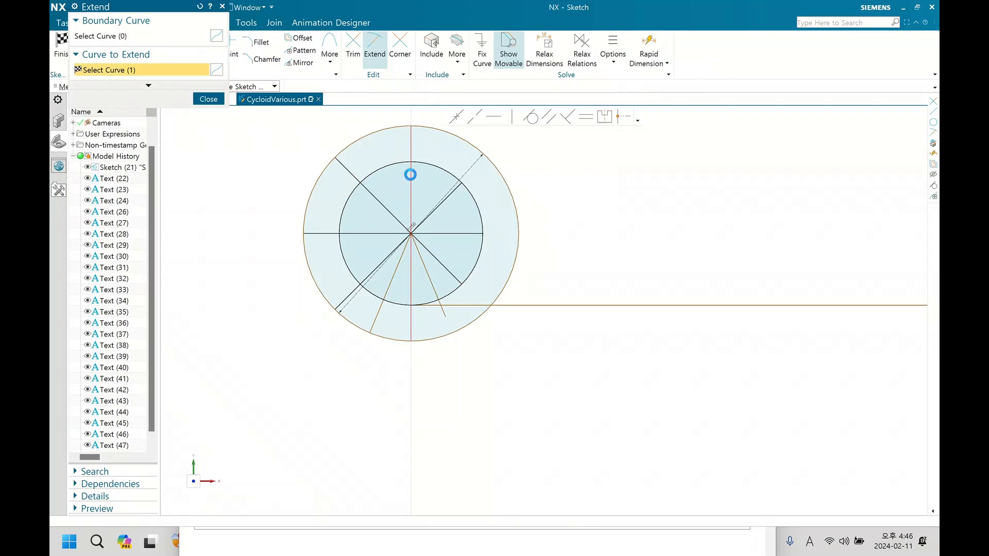
{"action": "left_click", "coordinate": [454, 193]}
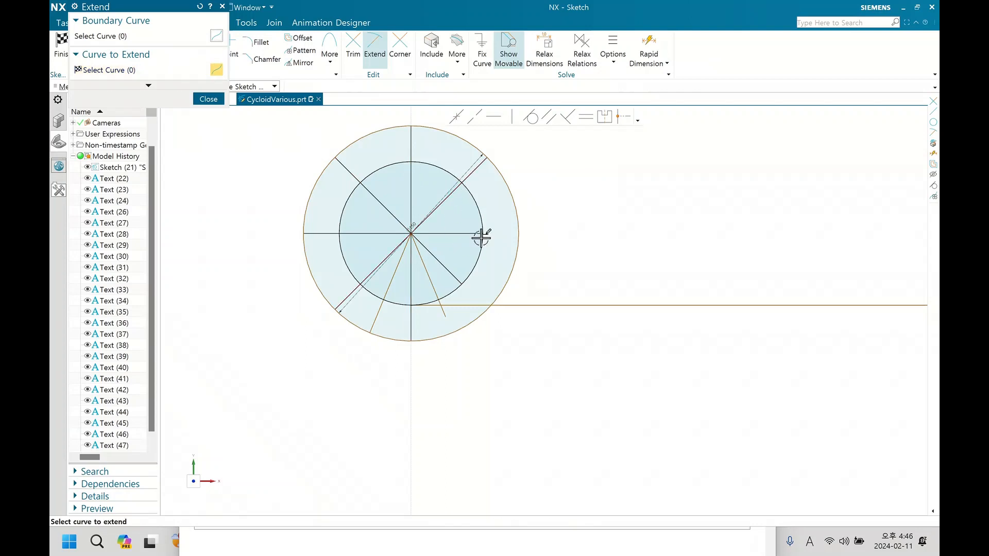
{"action": "left_click", "coordinate": [455, 277]}
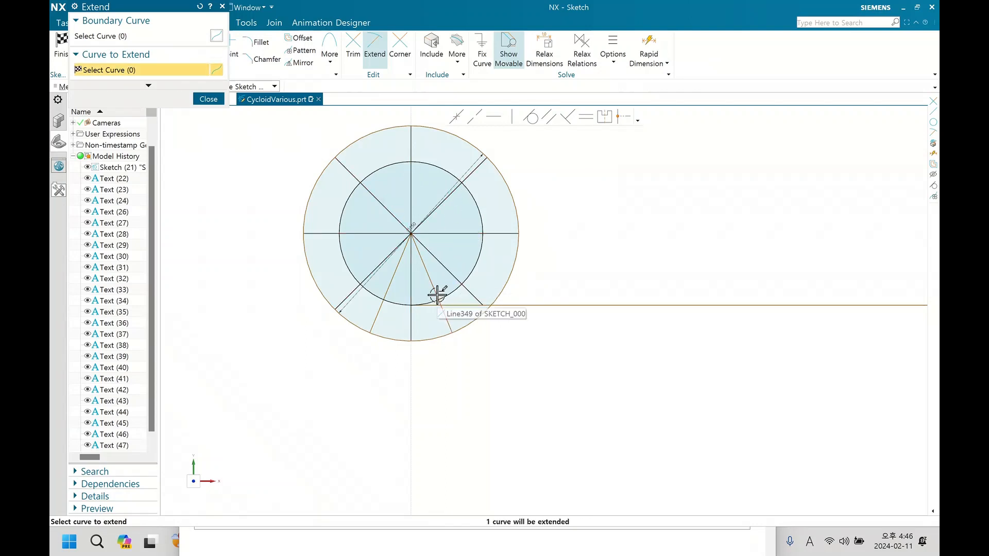
{"action": "left_click", "coordinate": [436, 292]}
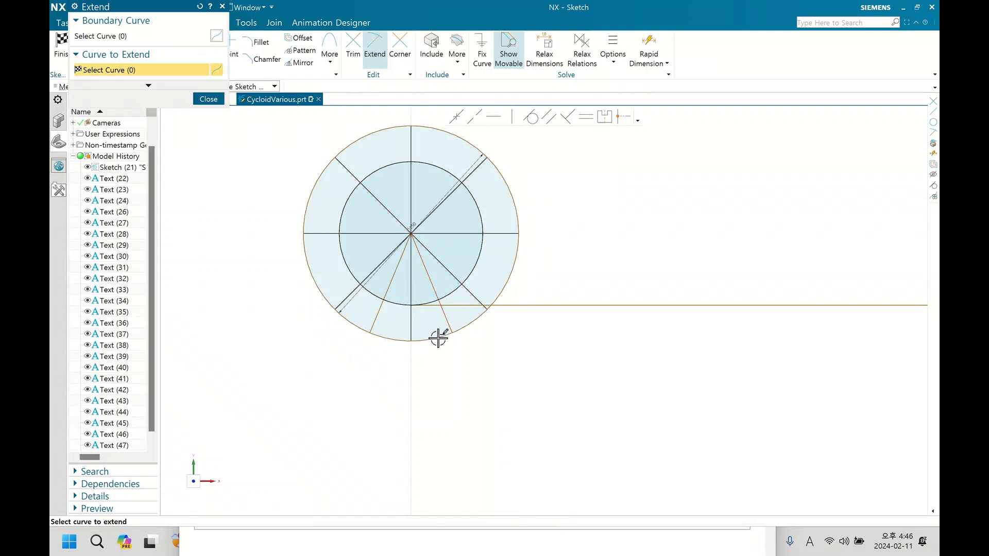
{"action": "left_click", "coordinate": [206, 102]}
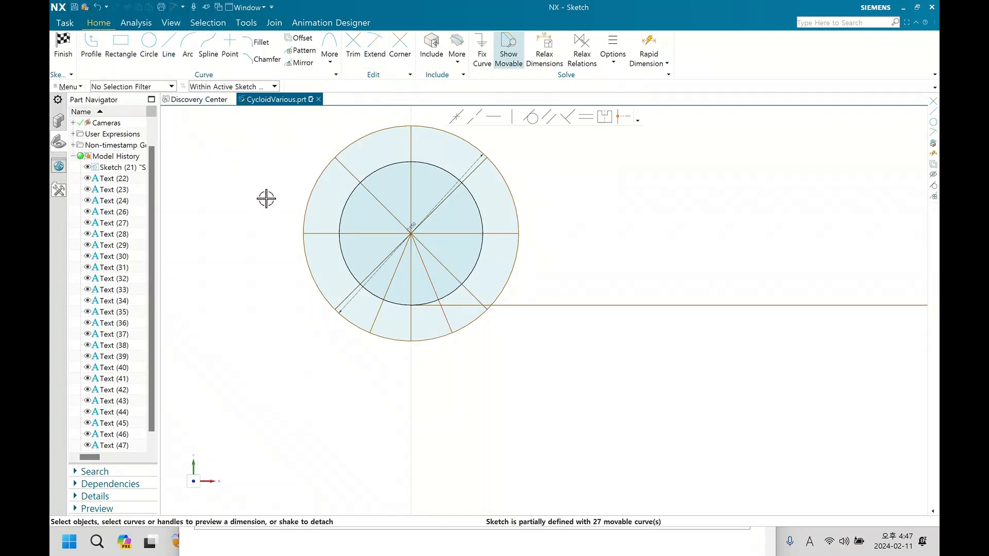
{"action": "key", "text": "Delete"}
{"action": "left_click", "coordinate": [368, 134]}
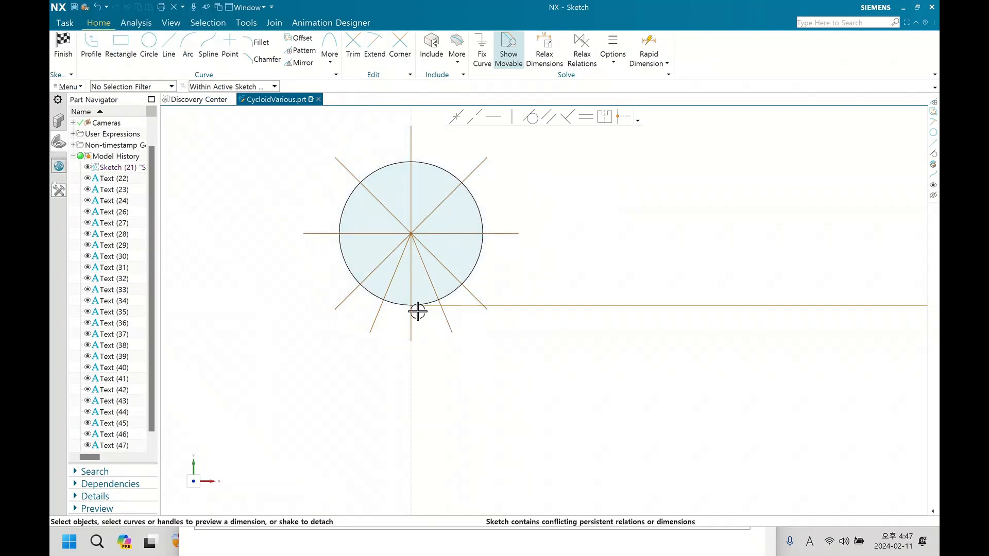
- Pattern the copied circle with its diameter lines and both bisectors linearly along the baseline, with count 2 and pitch 50*pi()/8 mm
{"action": "scroll", "coordinate": [417, 312], "scroll_direction": "down", "scroll_amount": 1}
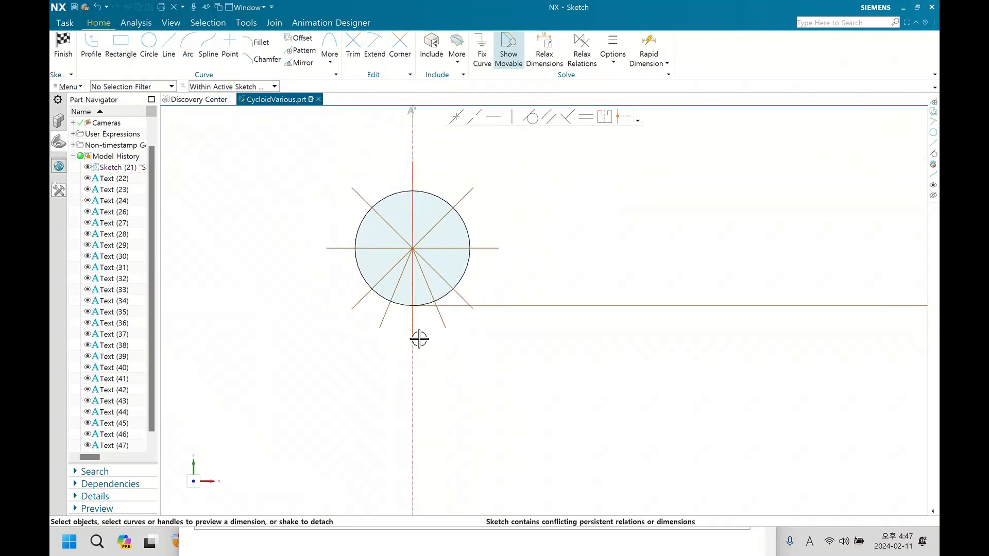
{"action": "middle_click_drag", "start_coordinate": [406, 359], "coordinate": [338, 405], "text": "shift"}
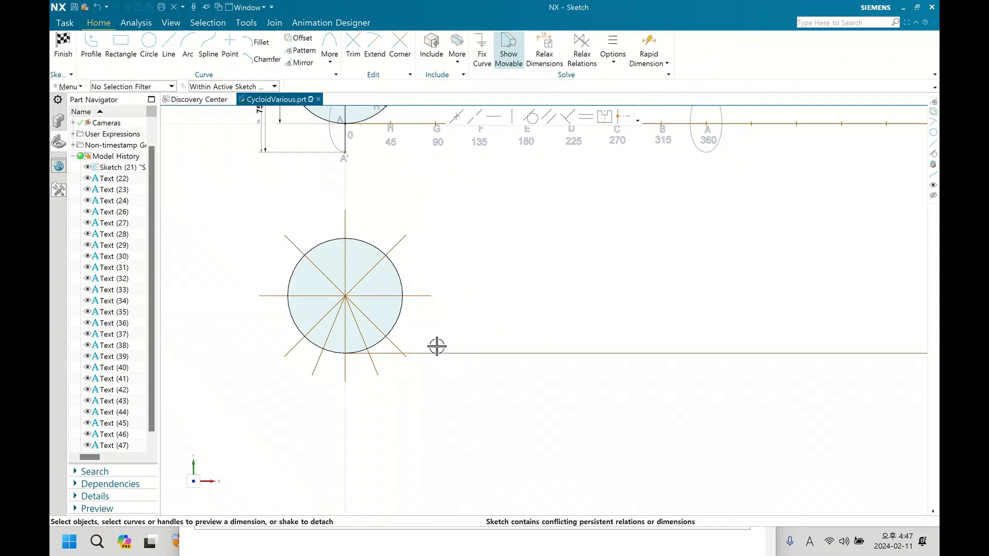
{"action": "middle_click_drag", "start_coordinate": [396, 156], "coordinate": [373, 229], "text": "shift"}
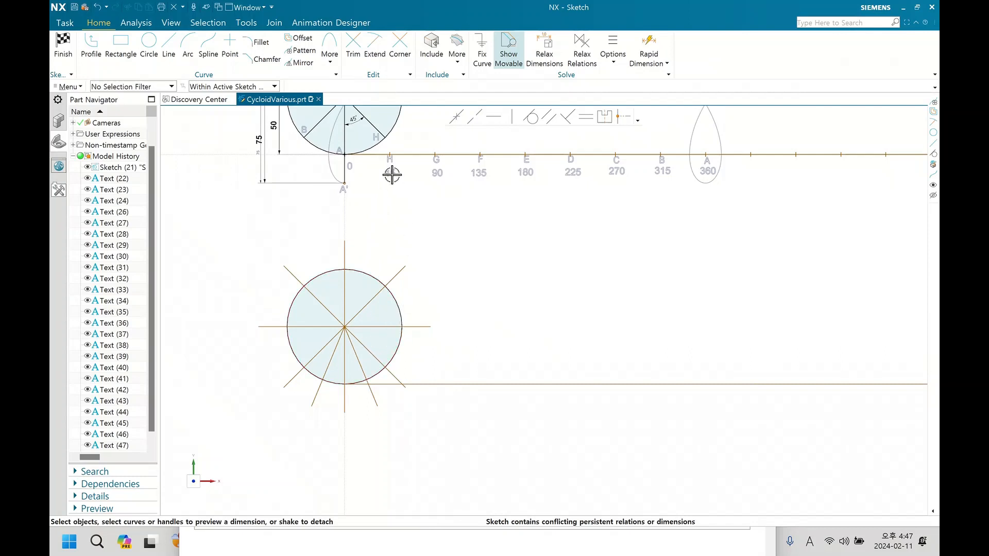
{"action": "scroll", "coordinate": [391, 175], "scroll_direction": "up", "scroll_amount": 3}
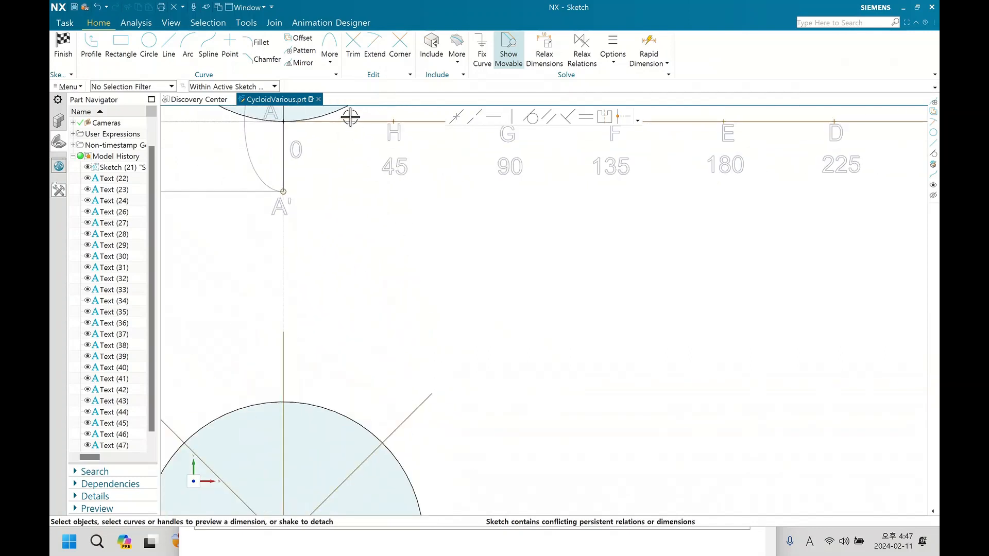
{"action": "scroll", "coordinate": [370, 173], "scroll_direction": "down", "scroll_amount": 5}
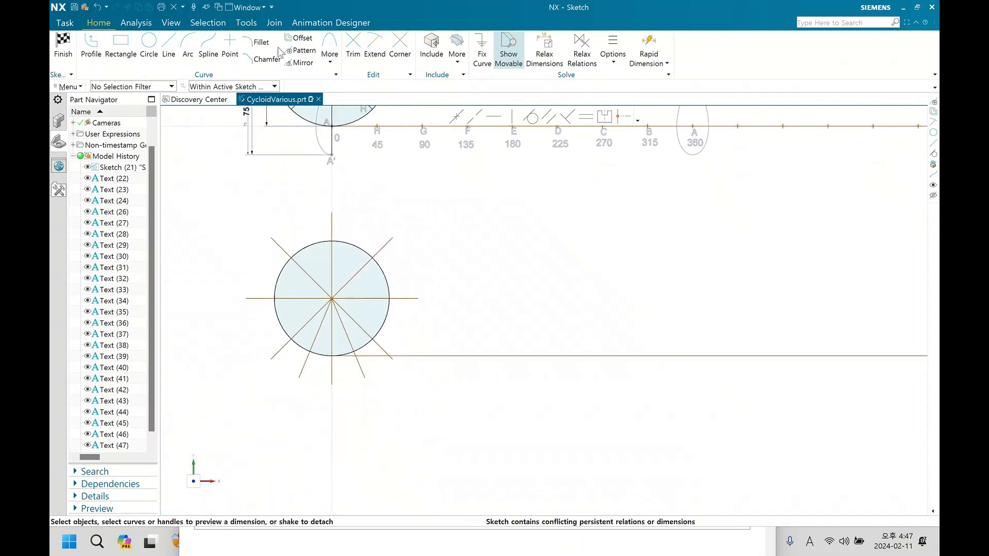
{"action": "left_click", "coordinate": [298, 51]}
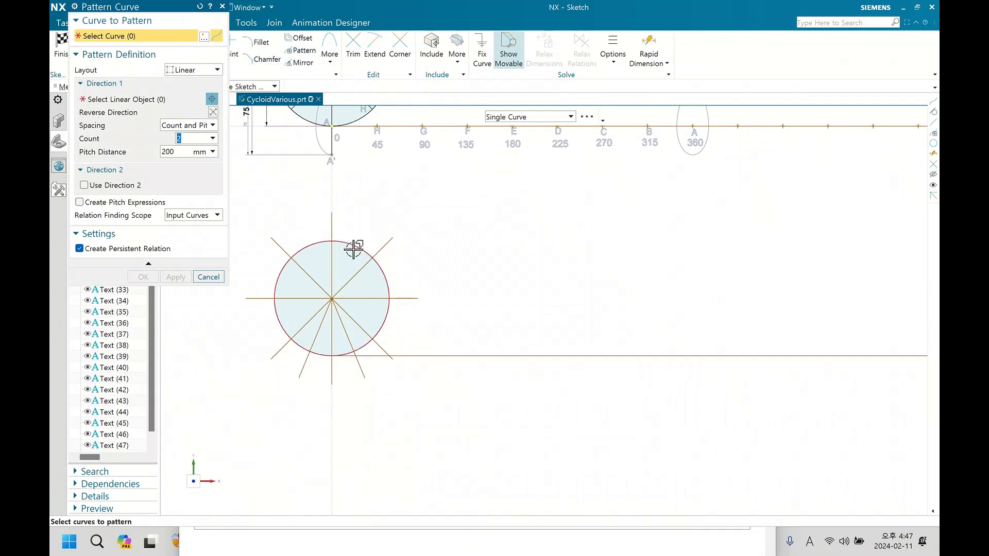
{"action": "left_click", "coordinate": [354, 244]}
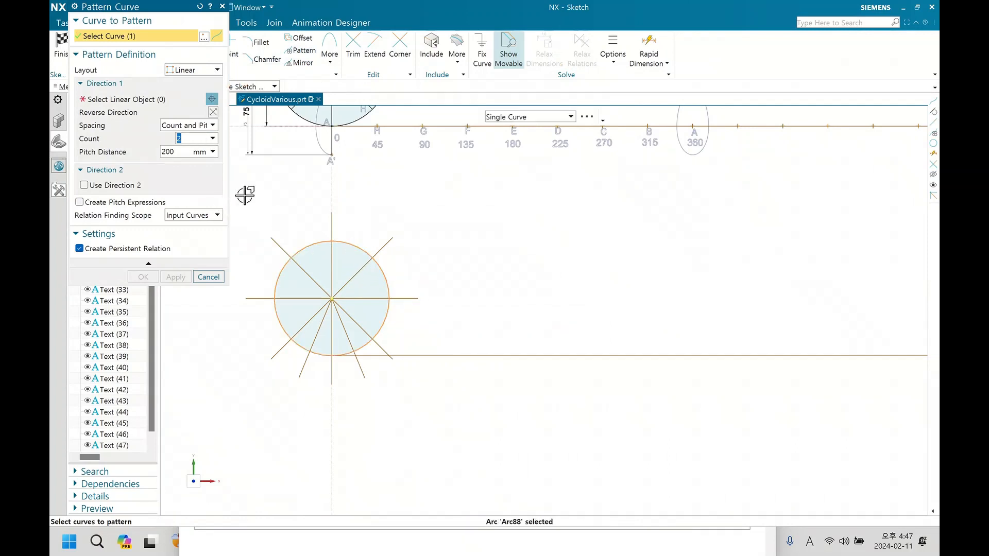
{"action": "mouse_move", "coordinate": [244, 195]}
{"action": "left_mouse_down"}
{"action": "mouse_move", "coordinate": [484, 376]}
{"action": "mouse_move", "coordinate": [471, 418]}
{"action": "left_mouse_up"}
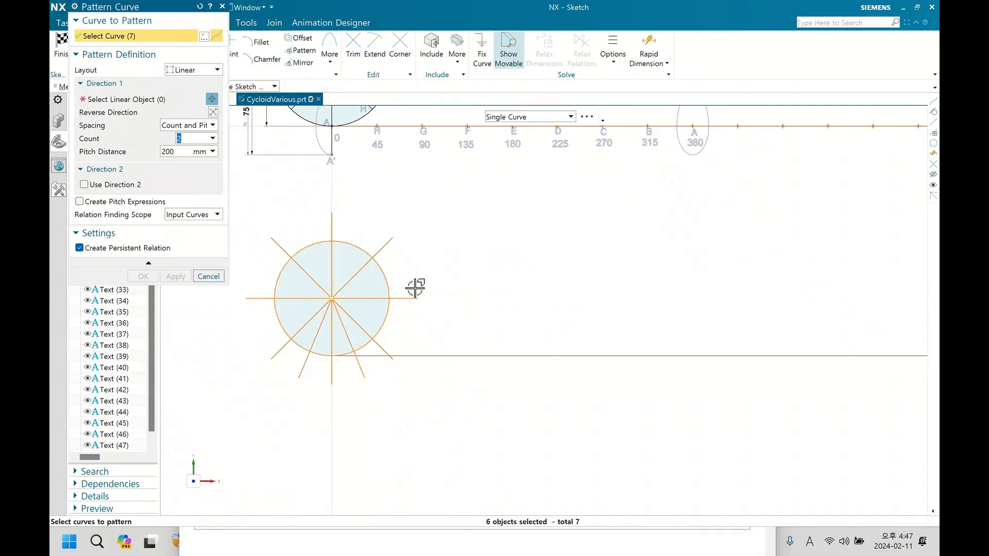
{"action": "left_click", "coordinate": [124, 103]}
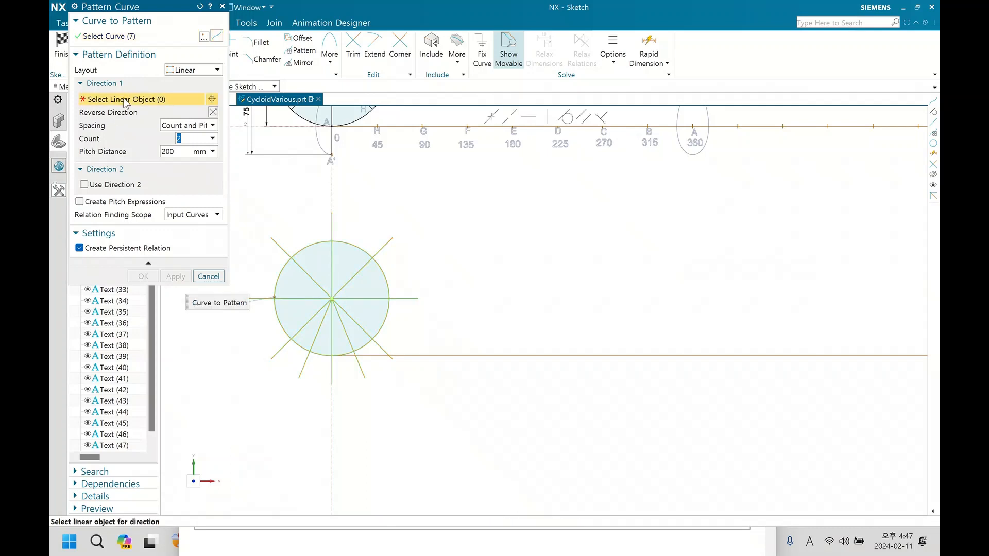
{"action": "left_click", "coordinate": [824, 355]}
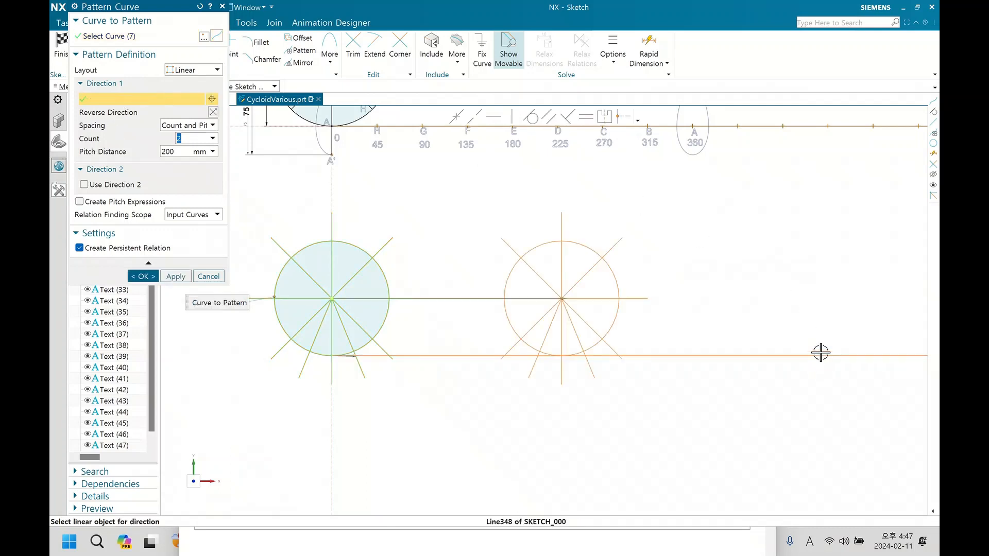
{"action": "left_click", "coordinate": [180, 151]}
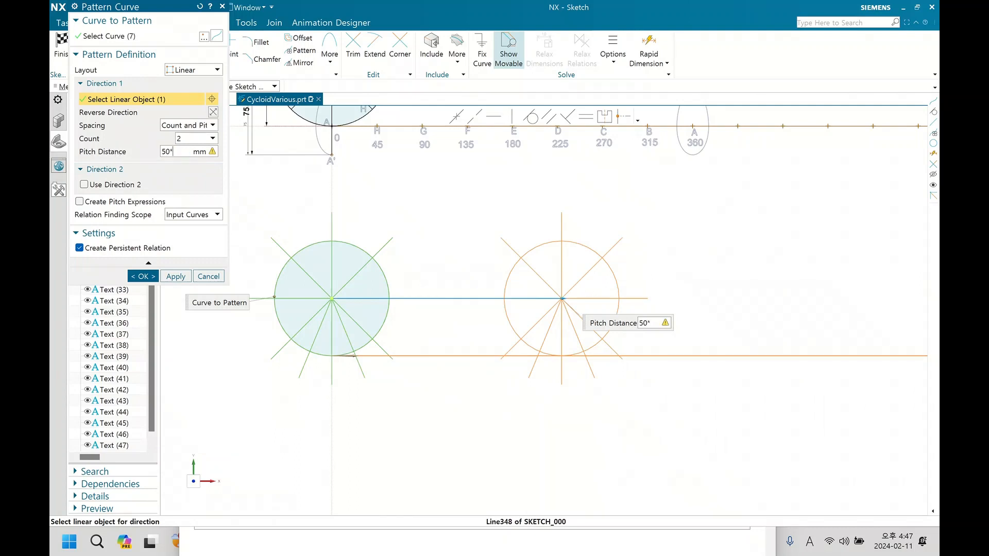
{"action": "type", "text": "50*p"}
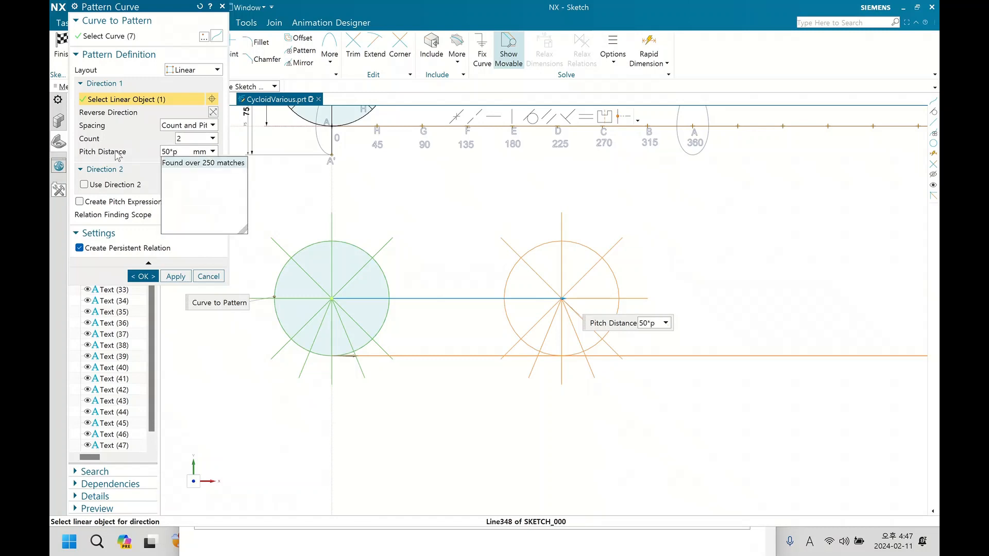
{"action": "type", "text": "i()/8"}
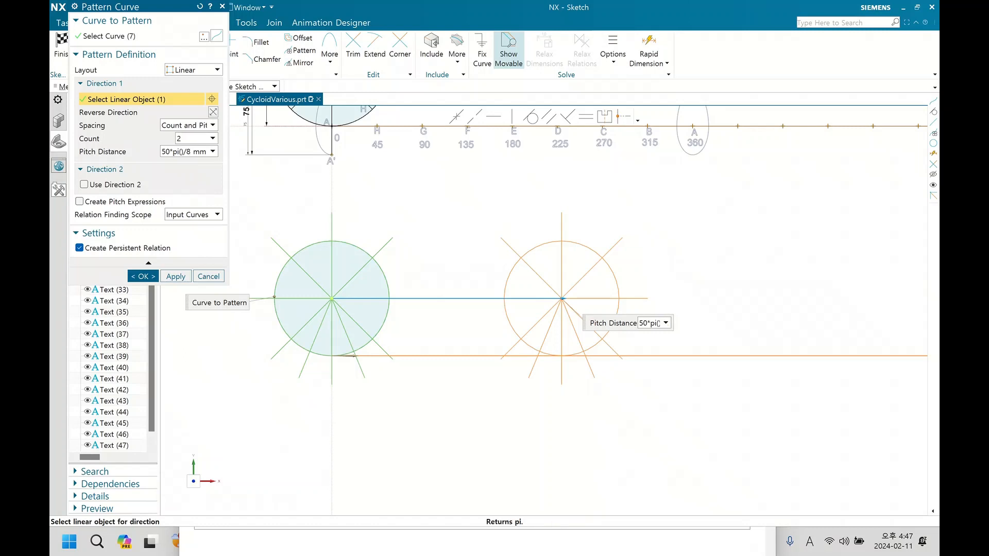
{"action": "key", "text": "Return"}
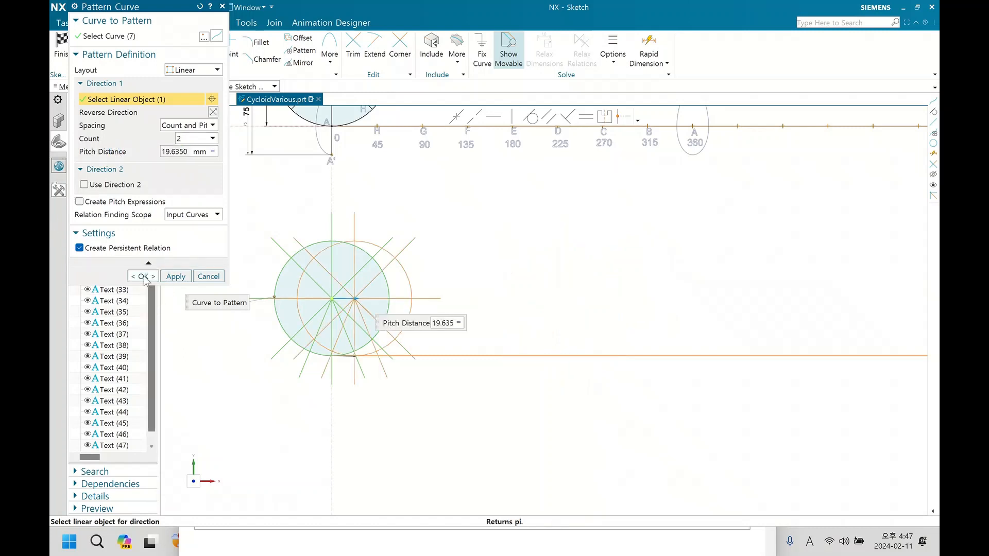
{"action": "left_click", "coordinate": [176, 277]}
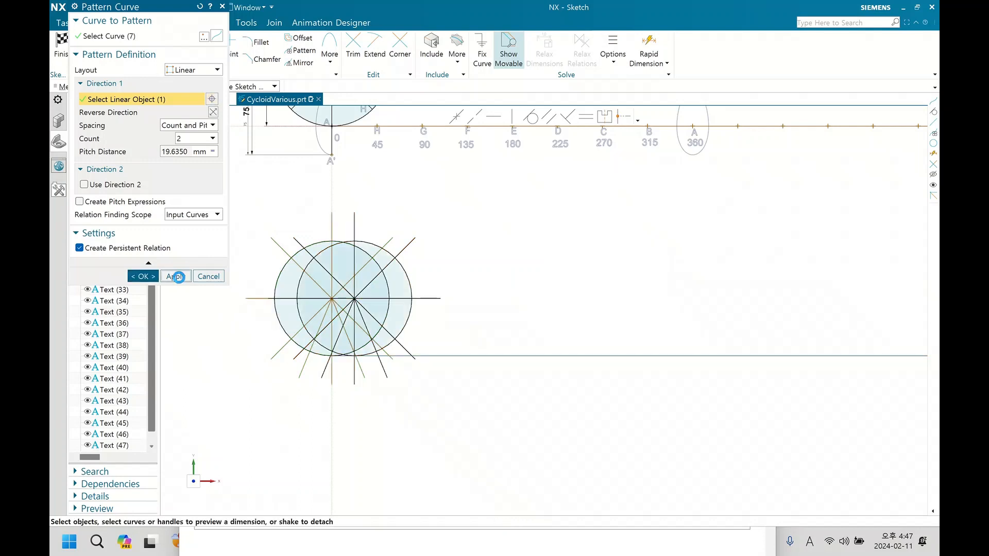
- Pattern the original copied circle and its four diameter lines linearly along the baseline, with count 9 and pitch 50*pi()/4 mm
{"action": "scroll", "coordinate": [301, 279], "scroll_direction": "up", "scroll_amount": 3}
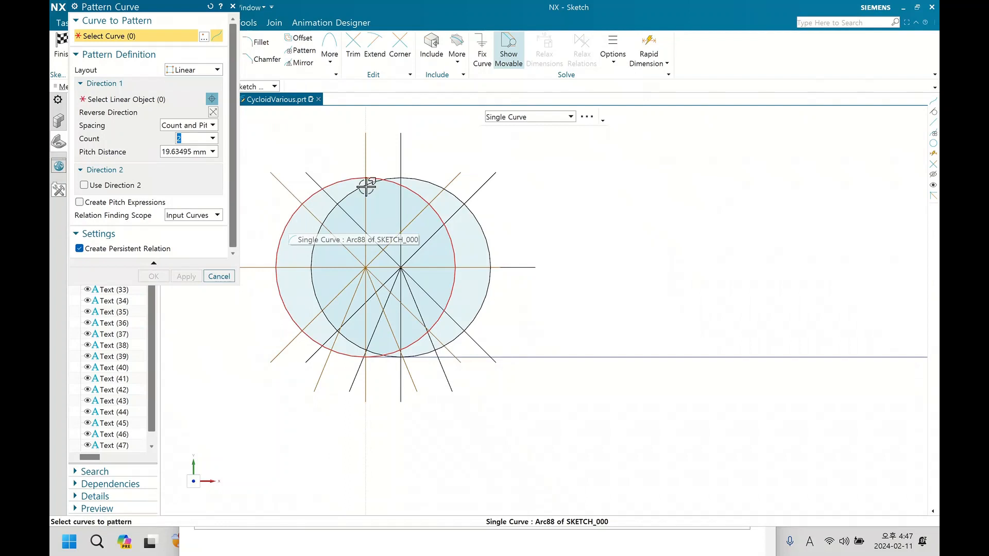
{"action": "scroll", "coordinate": [443, 182], "scroll_direction": "down", "scroll_amount": 3}
{"action": "middle_click_drag", "start_coordinate": [441, 194], "coordinate": [394, 285], "text": "shift"}
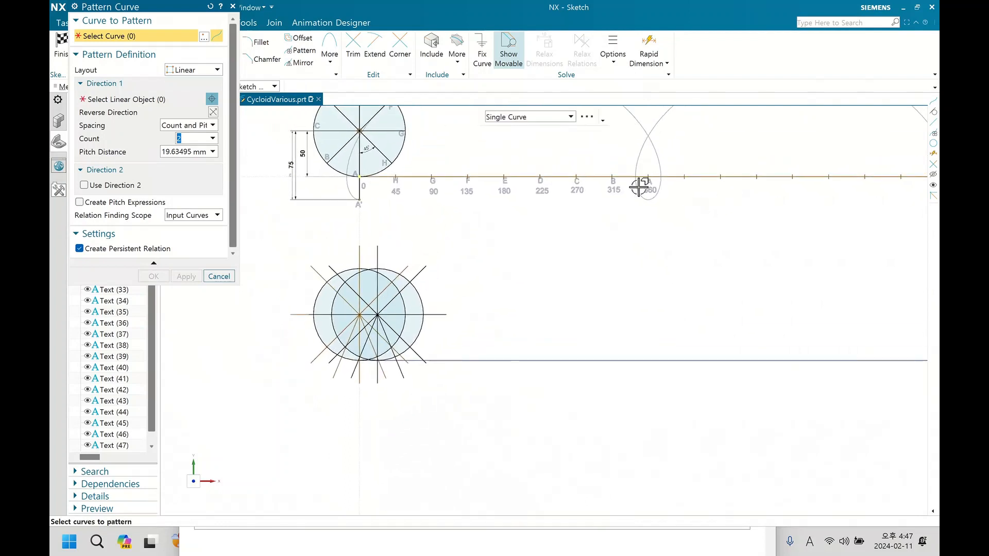
{"action": "scroll", "coordinate": [322, 310], "scroll_direction": "up", "scroll_amount": 3}
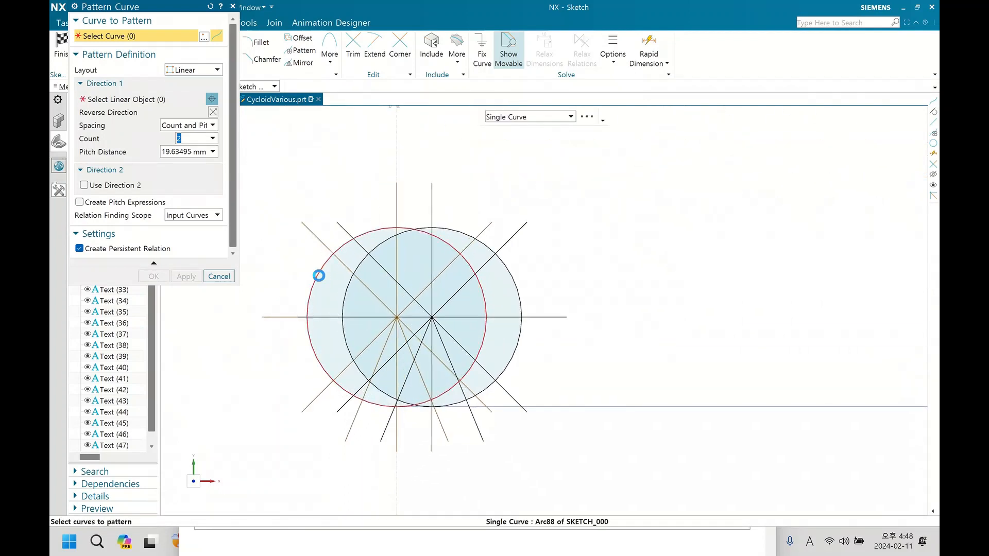
{"action": "left_click", "coordinate": [320, 275]}
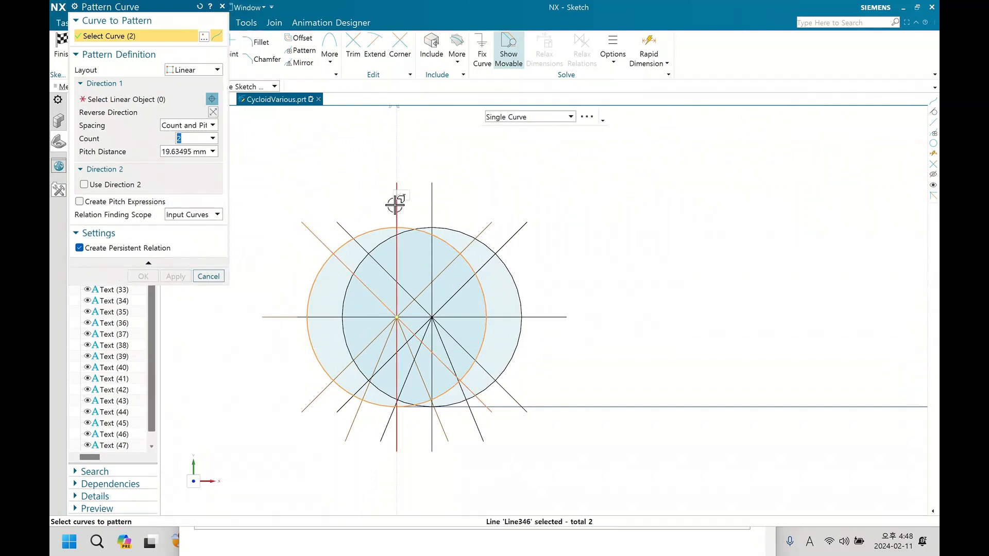
{"action": "left_click", "coordinate": [465, 246]}
{"action": "left_click", "coordinate": [465, 246]}
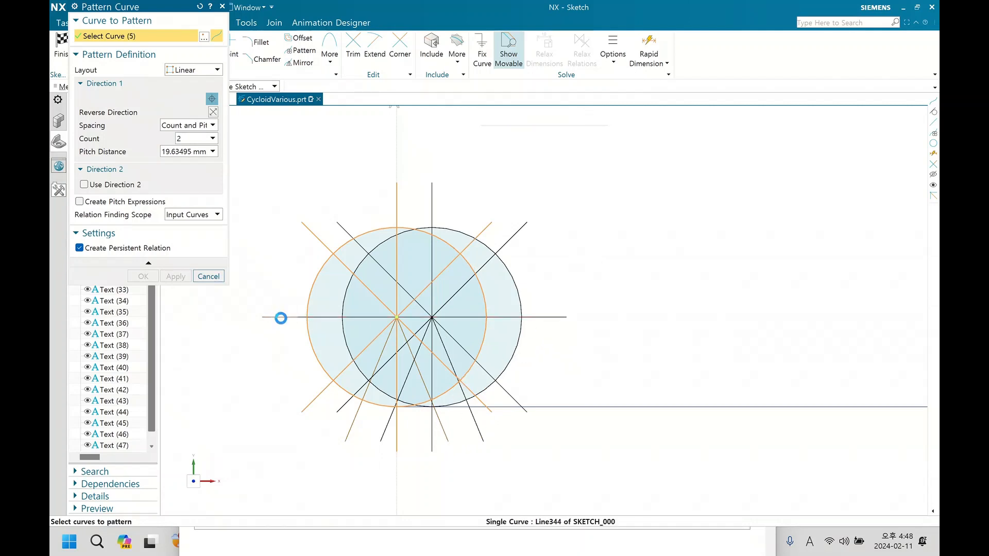
{"action": "left_click", "coordinate": [281, 316]}
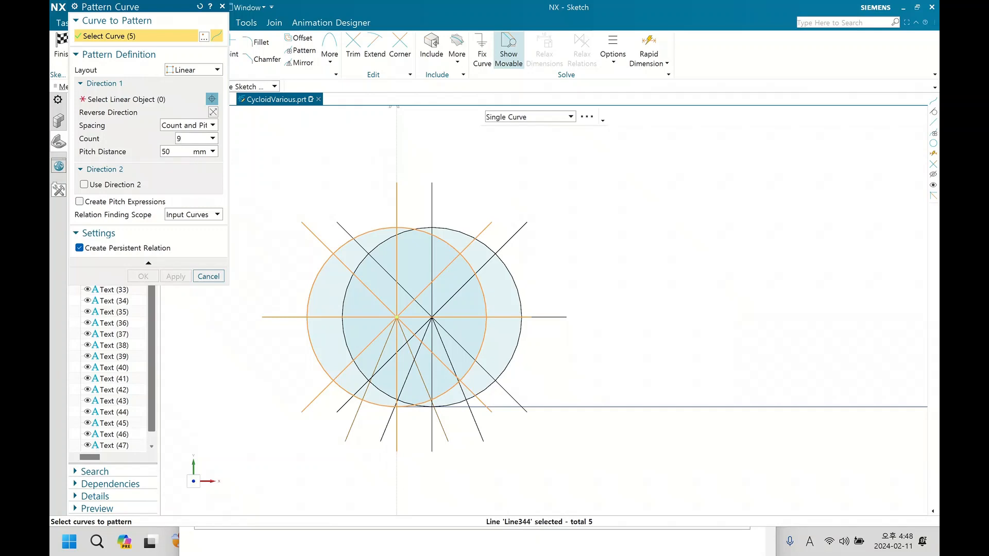
{"action": "type", "text": "pi()/4"}
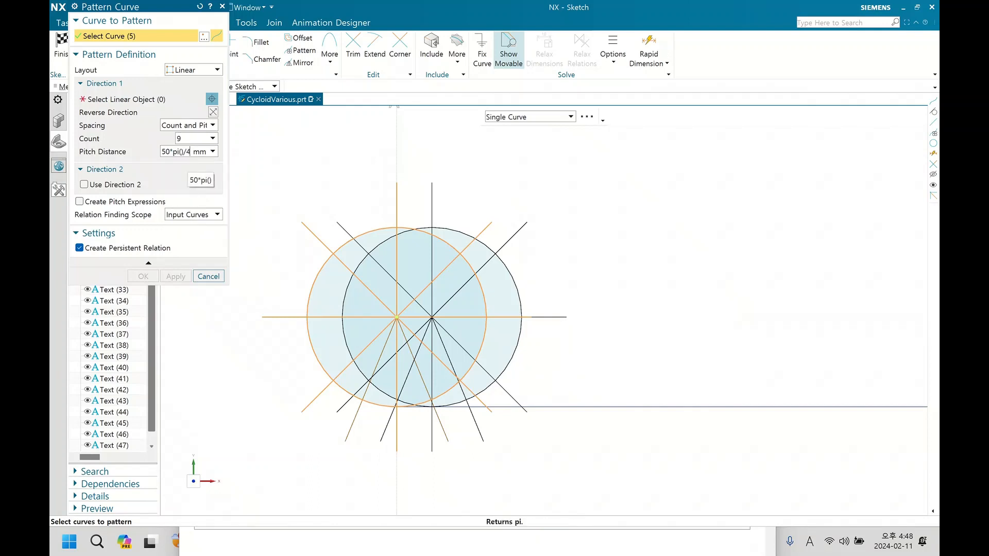
{"action": "key", "text": "Return"}
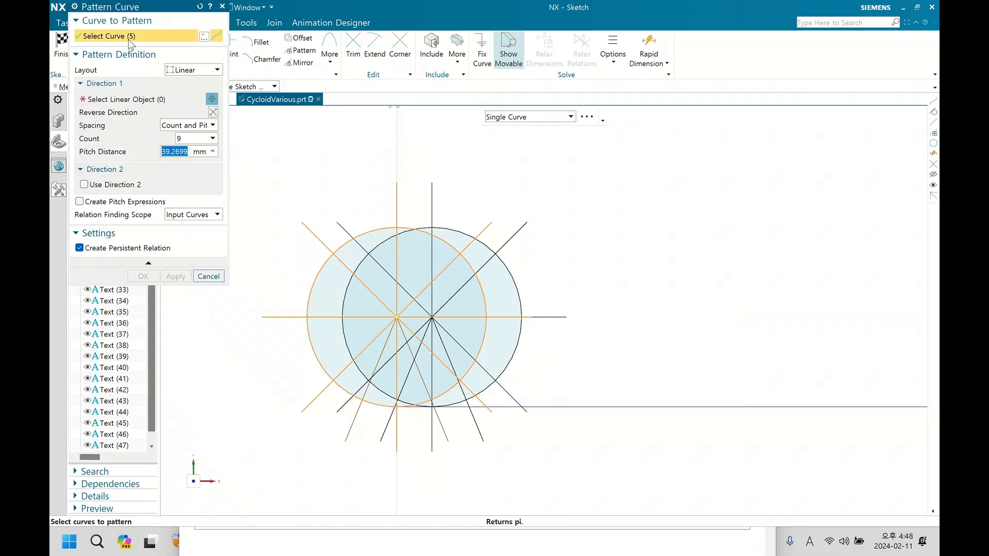
{"action": "left_click", "coordinate": [129, 100]}
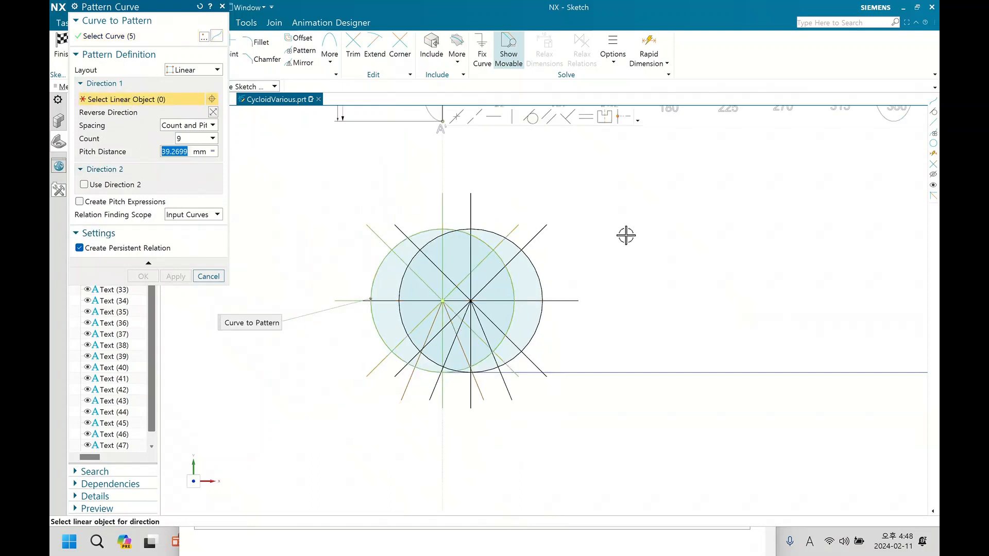
{"action": "scroll", "coordinate": [812, 289], "scroll_direction": "down", "scroll_amount": 3}
{"action": "left_click", "coordinate": [887, 305]}
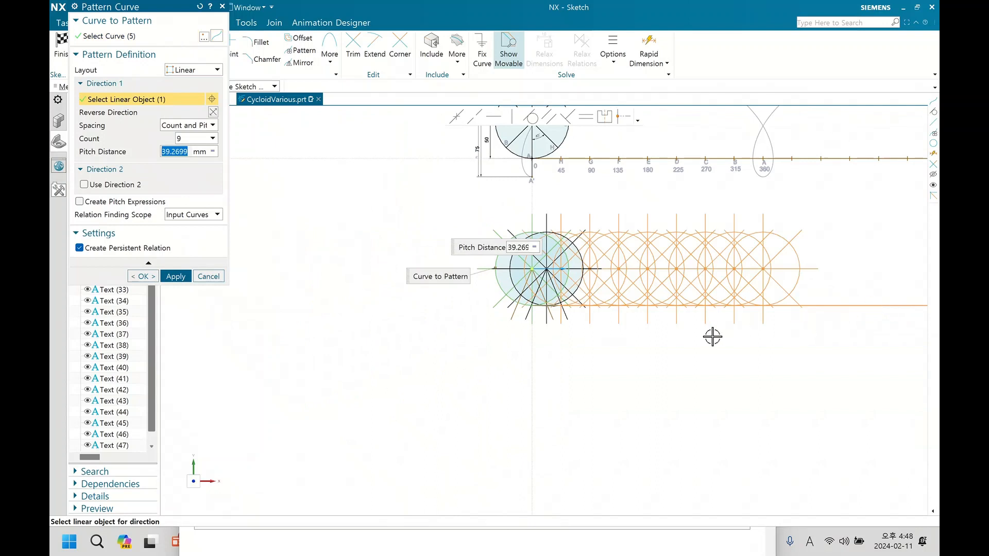
{"action": "middle_click_drag", "start_coordinate": [692, 365], "coordinate": [505, 364], "text": "shift"}
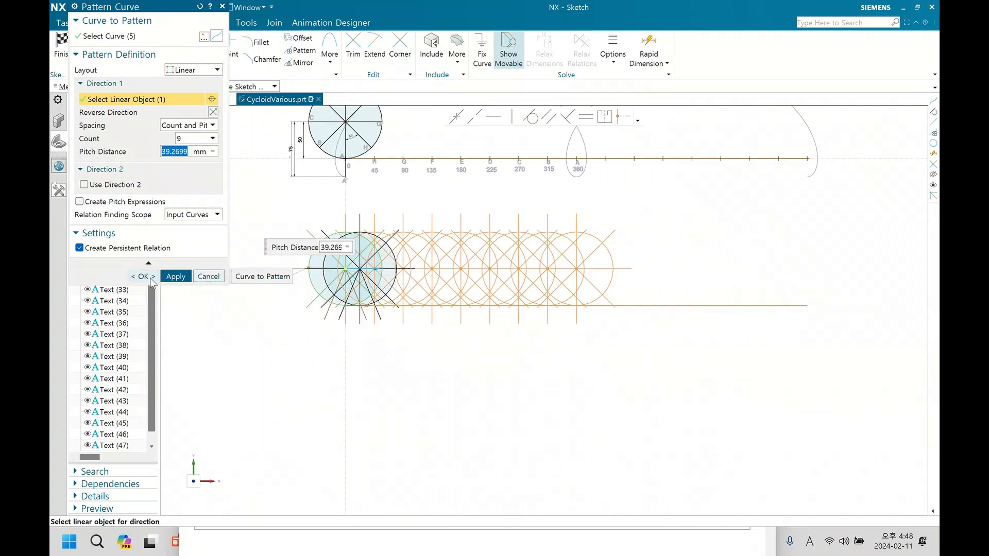
{"action": "left_click", "coordinate": [149, 277]}
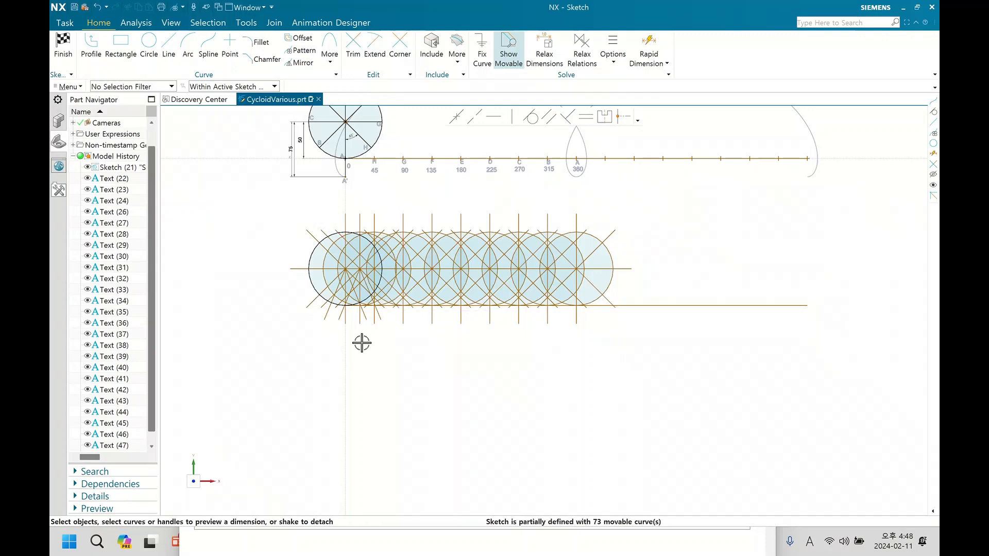
- Draw a horizontal line about 11 mm long starting at the lower end of the first circle's vertical diameter line
{"action": "scroll", "coordinate": [342, 300], "scroll_direction": "up", "scroll_amount": 3}
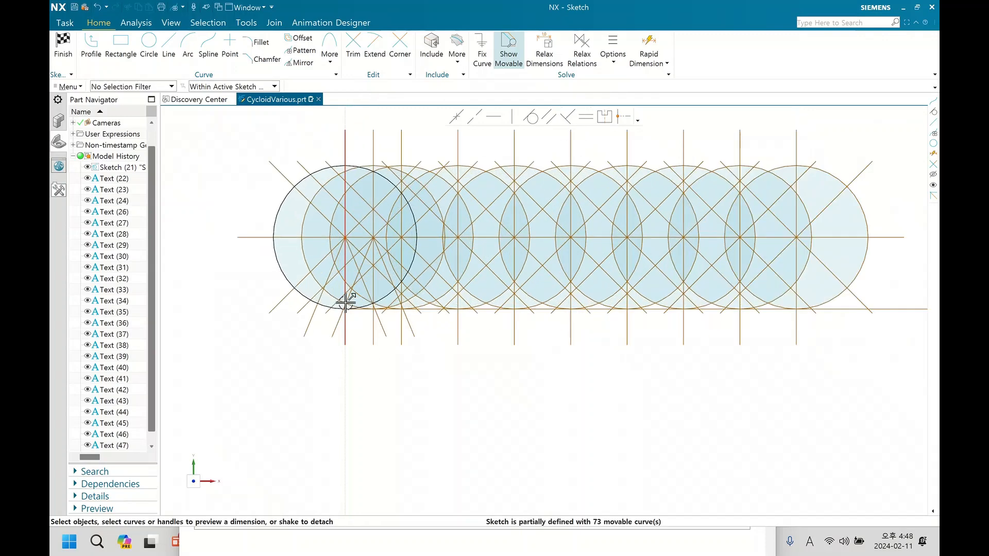
{"action": "left_click", "coordinate": [168, 47]}
{"action": "scroll", "coordinate": [345, 347], "scroll_direction": "up", "scroll_amount": 5}
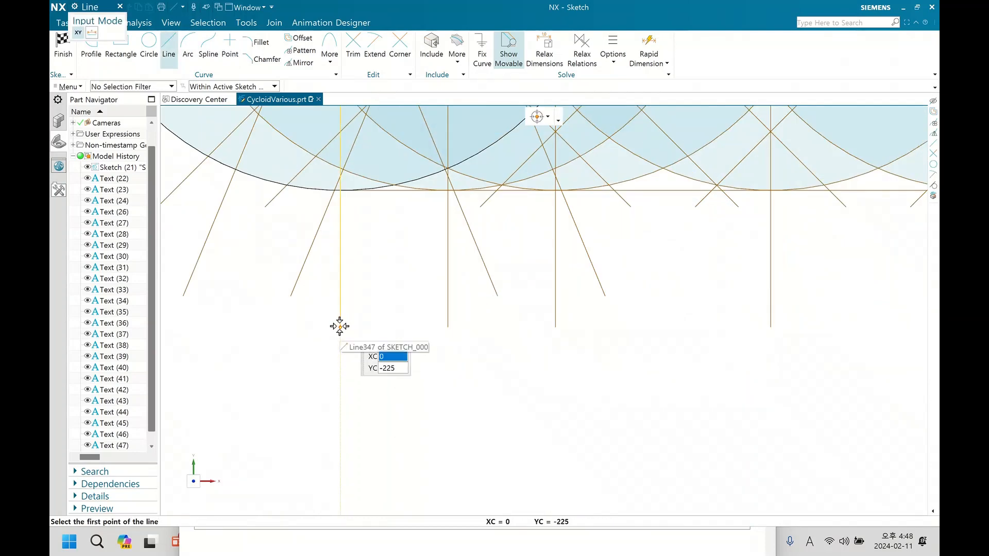
{"action": "left_click", "coordinate": [340, 326]}
{"action": "left_click", "coordinate": [401, 324]}
{"action": "scroll", "coordinate": [406, 328], "scroll_direction": "down", "scroll_amount": 7}
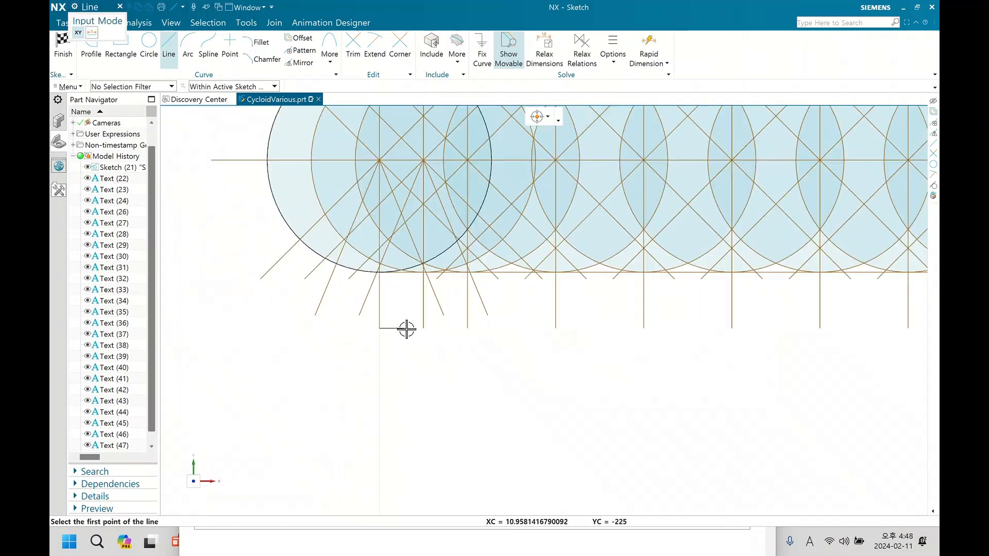
- Draw a short horizontal line starting at the upper end of the vertical diameter line at the 180-degree position
{"action": "middle_click_drag", "start_coordinate": [491, 370], "coordinate": [433, 402], "text": "shift"}
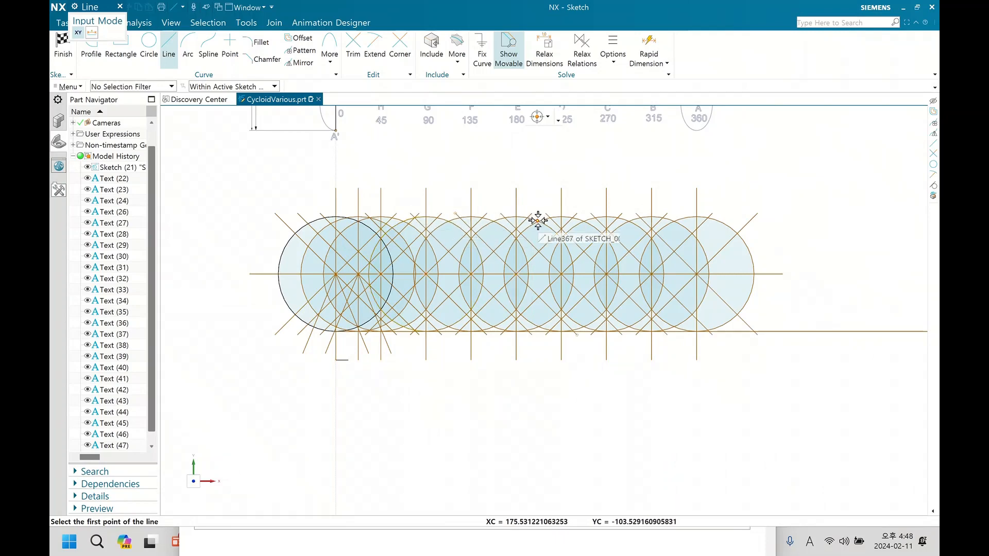
{"action": "scroll", "coordinate": [517, 183], "scroll_direction": "up", "scroll_amount": 4}
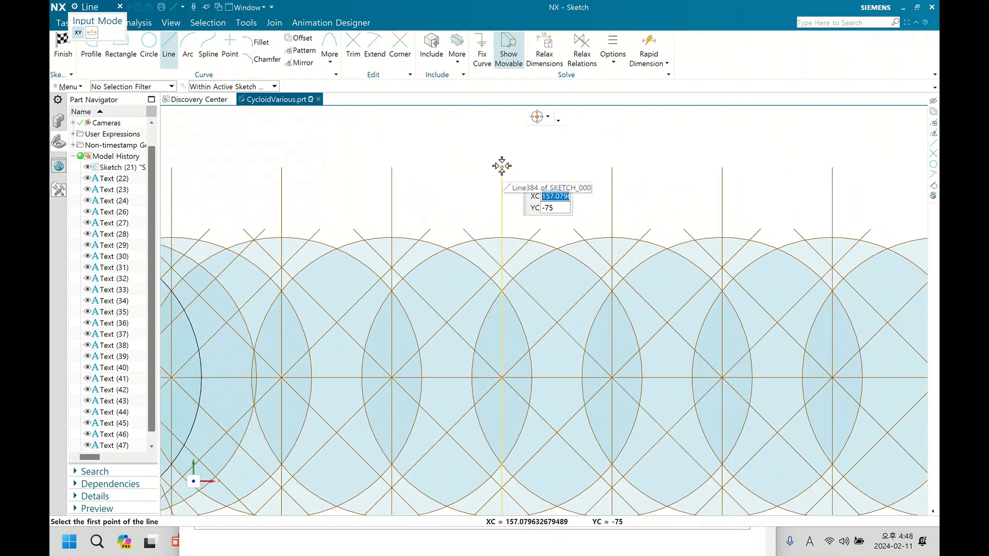
{"action": "left_click", "coordinate": [501, 167]}
{"action": "left_click", "coordinate": [548, 205]}
{"action": "scroll", "coordinate": [535, 247], "scroll_direction": "down", "scroll_amount": 5}
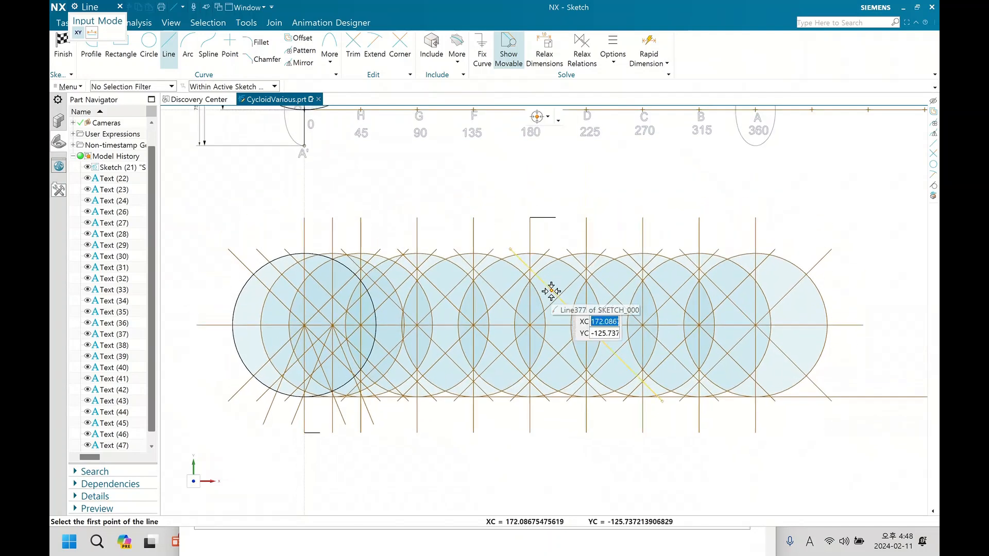
- Start a degree 3 through-points spline at the first circle's lower diameter end with G1 tangency, adding the next bisector and 45-degree diagonal lower ends
{"action": "left_click", "coordinate": [213, 47]}
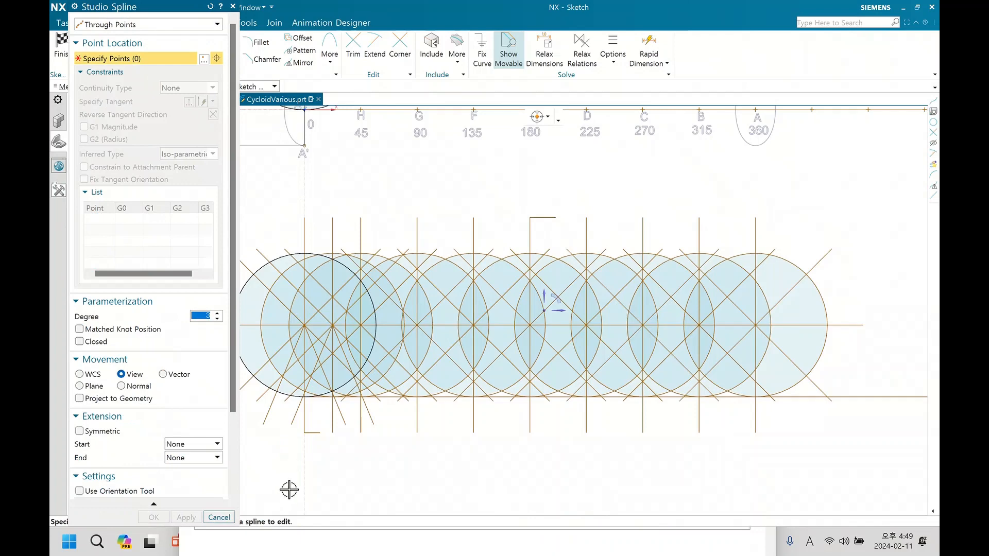
{"action": "scroll", "coordinate": [289, 489], "scroll_direction": "up", "scroll_amount": 8}
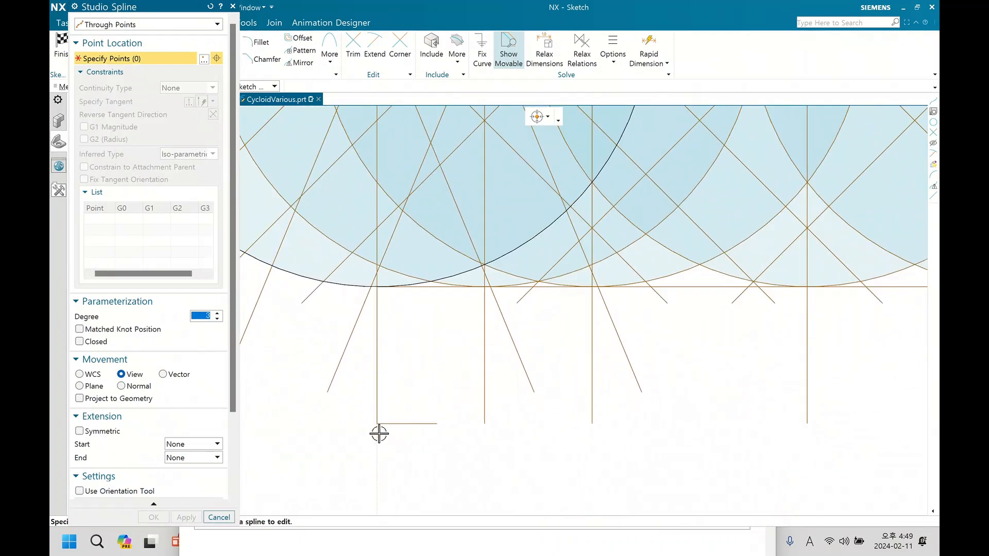
{"action": "left_click", "coordinate": [378, 424]}
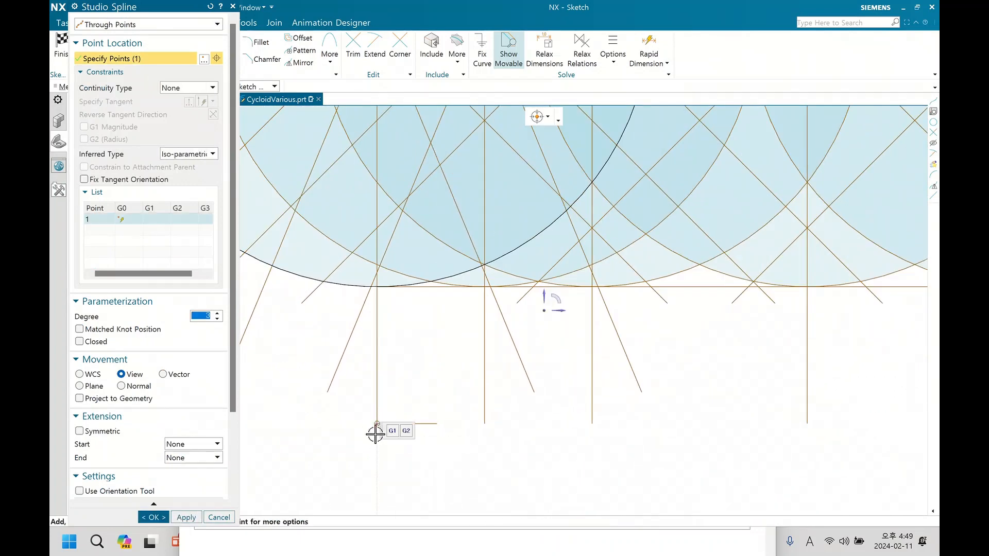
{"action": "scroll", "coordinate": [378, 392], "scroll_direction": "down", "scroll_amount": 2}
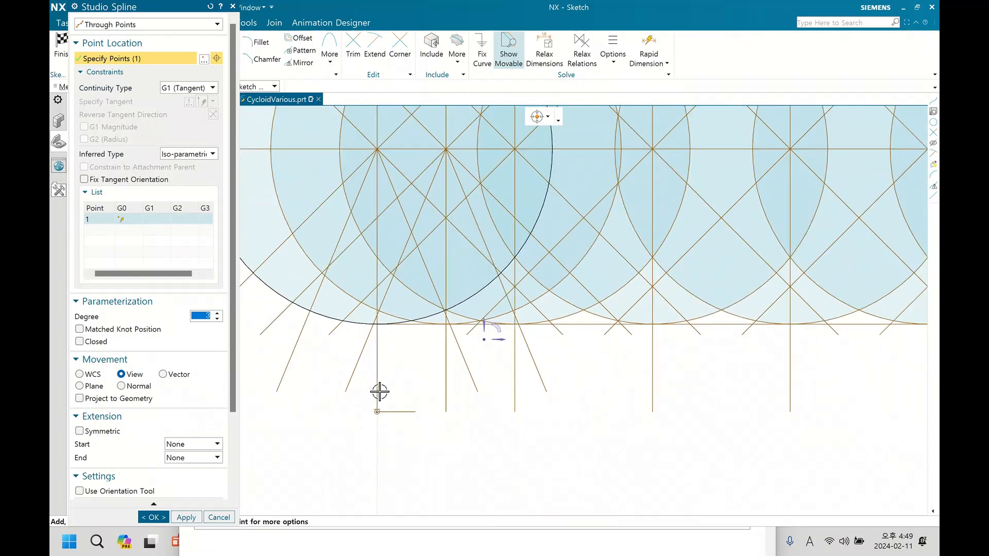
{"action": "middle_click_drag", "start_coordinate": [402, 379], "coordinate": [406, 434], "text": "shift"}
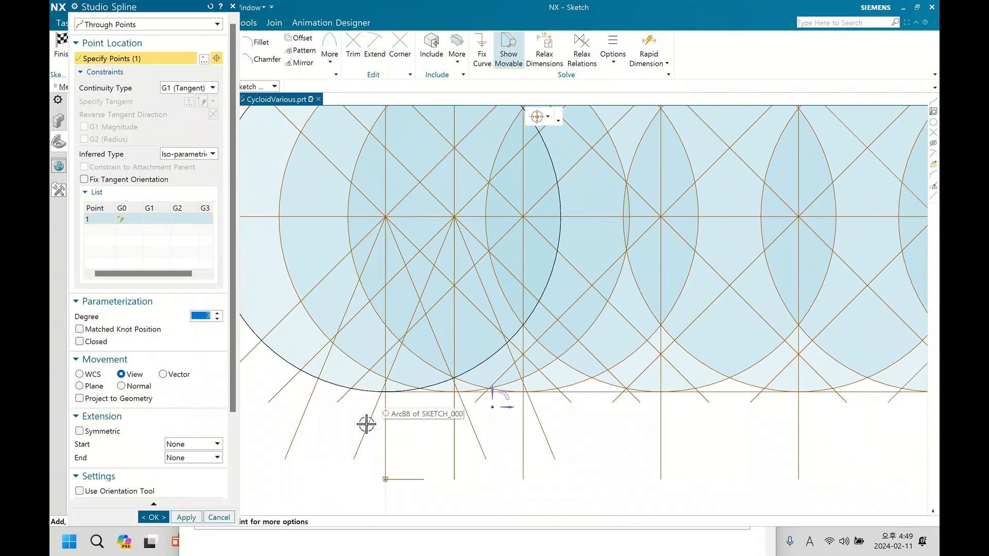
{"action": "left_click", "coordinate": [354, 462]}
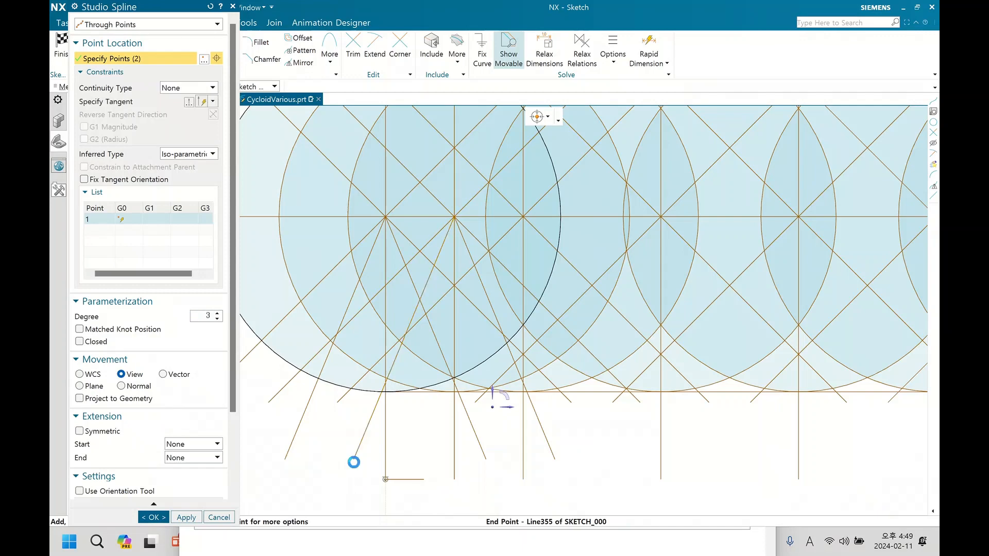
{"action": "scroll", "coordinate": [346, 417], "scroll_direction": "down", "scroll_amount": 1}
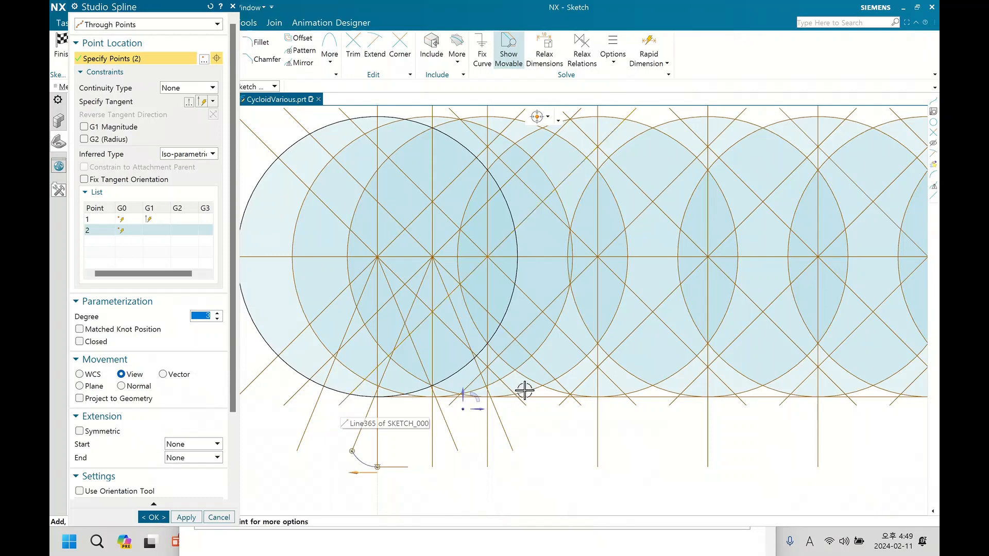
{"action": "left_click", "coordinate": [337, 407]}
{"action": "scroll", "coordinate": [338, 408], "scroll_direction": "down", "scroll_amount": 1}
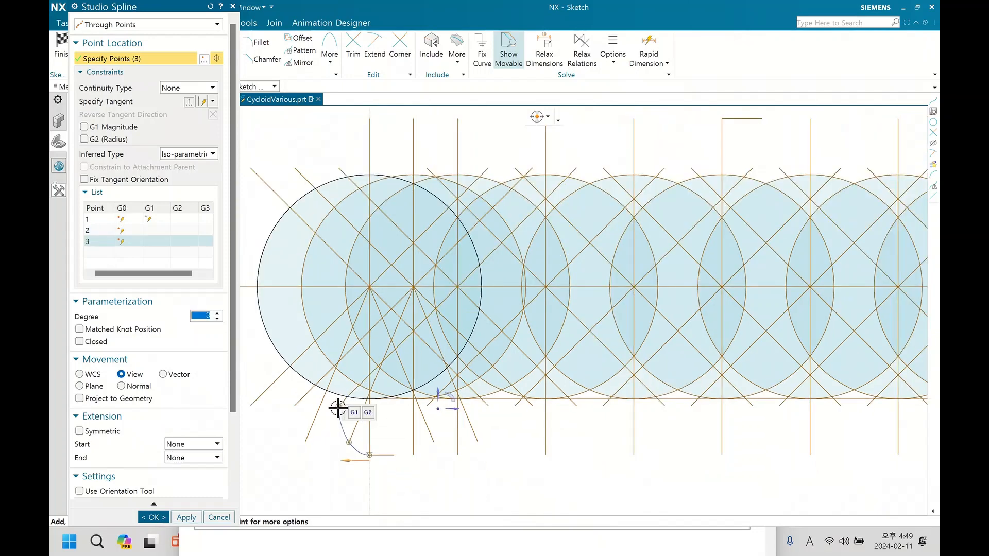
- Finish the spline through the 90-degree circle's horizontal line end, the 135-degree circle's upper diagonal end, and the upper end of the 180-degree vertical
{"action": "middle_click_drag", "start_coordinate": [462, 442], "coordinate": [444, 455], "text": "shift"}
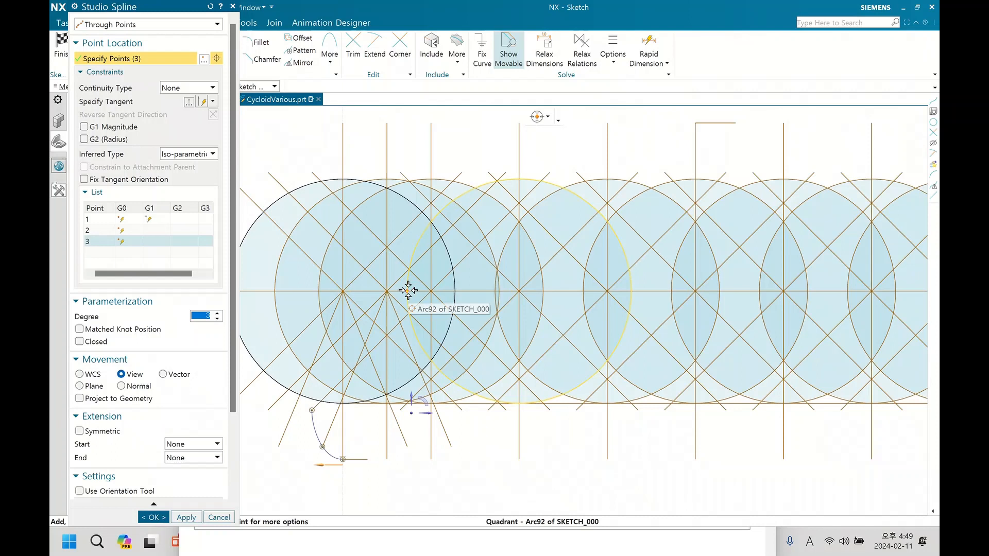
{"action": "left_click", "coordinate": [350, 291]}
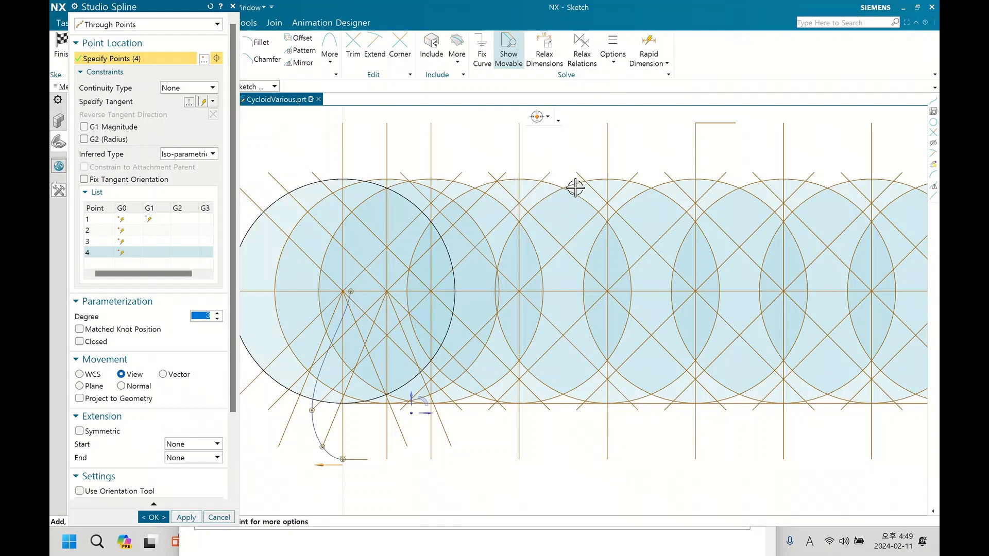
{"action": "left_click", "coordinate": [488, 173]}
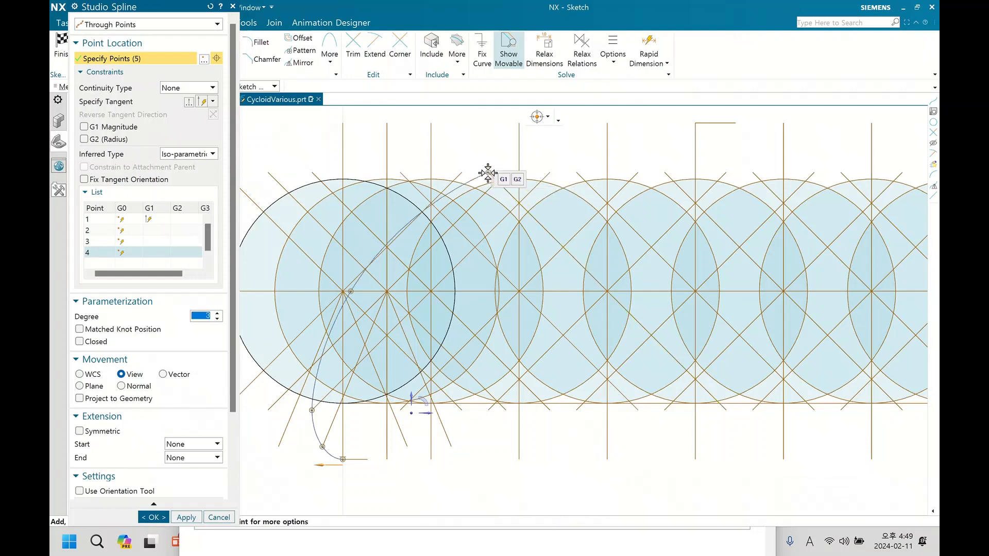
{"action": "mouse_move", "coordinate": [589, 270]}
{"action": "middle_mouse_down", "text": "shift"}
{"action": "mouse_move", "coordinate": [542, 297]}
{"action": "mouse_move", "coordinate": [498, 304]}
{"action": "mouse_move", "coordinate": [452, 295]}
{"action": "middle_mouse_up", "text": "shift"}
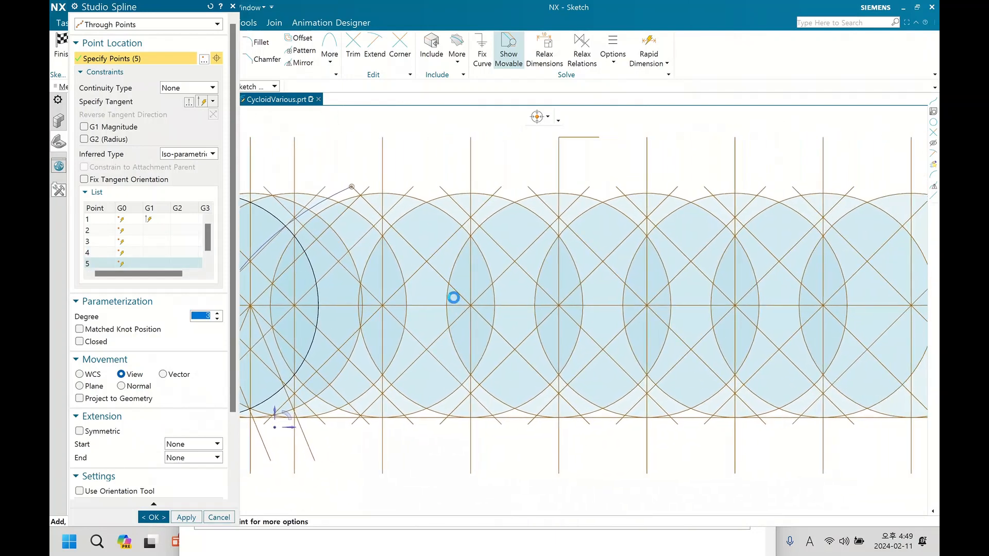
{"action": "left_click", "coordinate": [559, 138]}
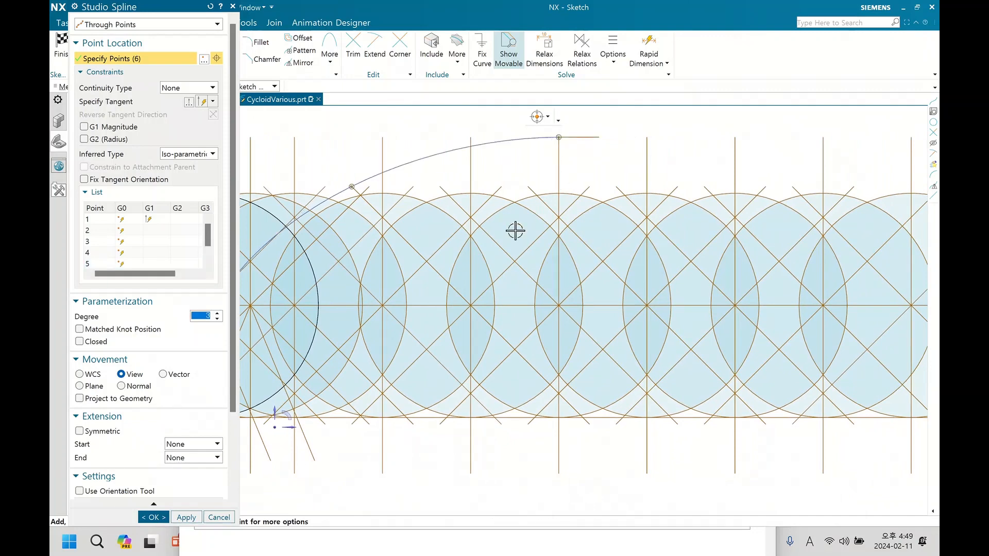
{"action": "scroll", "coordinate": [515, 237], "scroll_direction": "down", "scroll_amount": 2}
{"action": "scroll", "coordinate": [542, 188], "scroll_direction": "up", "scroll_amount": 2}
{"action": "scroll", "coordinate": [542, 188], "scroll_direction": "up", "scroll_amount": 3}
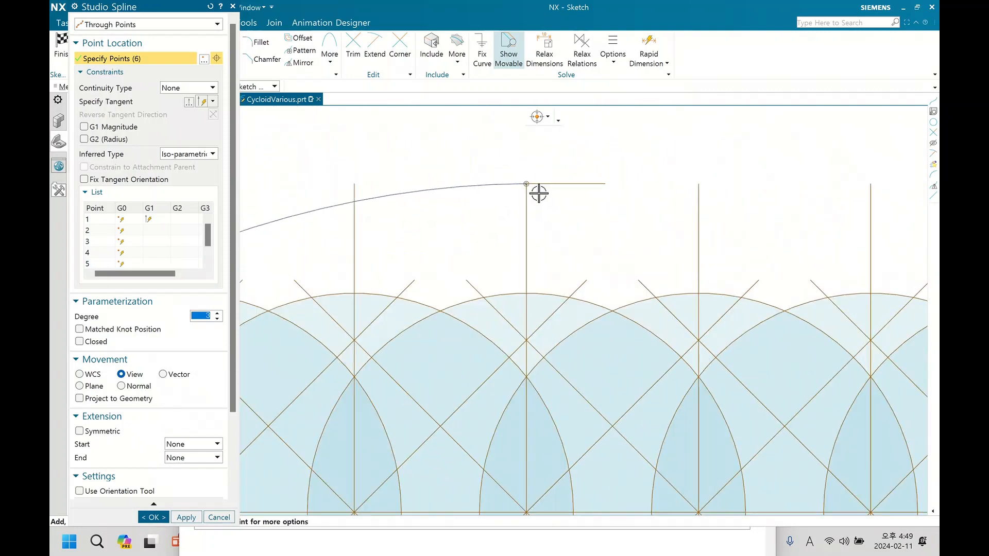
{"action": "scroll", "coordinate": [527, 183], "scroll_direction": "up", "scroll_amount": 3}
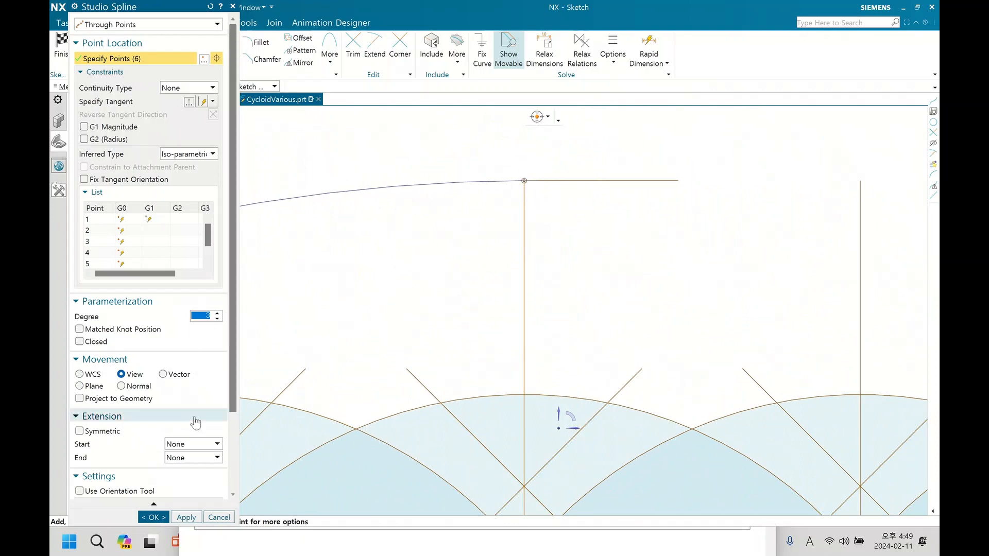
{"action": "left_click", "coordinate": [159, 517]}
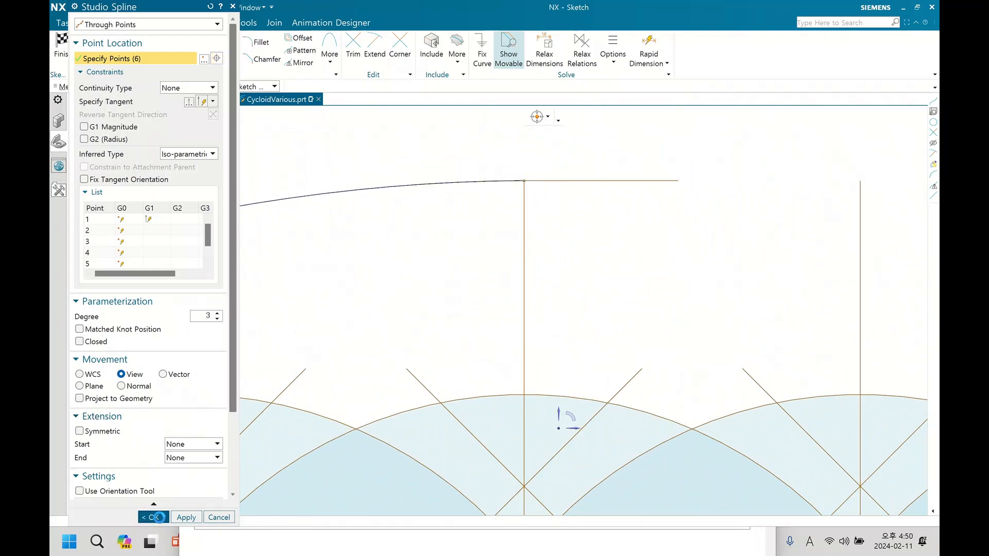
- Mirror the half trochoid spline about the vertical diameter line at the 180-degree position
{"action": "scroll", "coordinate": [418, 236], "scroll_direction": "down", "scroll_amount": 3}
{"action": "middle_click_drag", "start_coordinate": [408, 257], "coordinate": [460, 191], "text": "shift"}
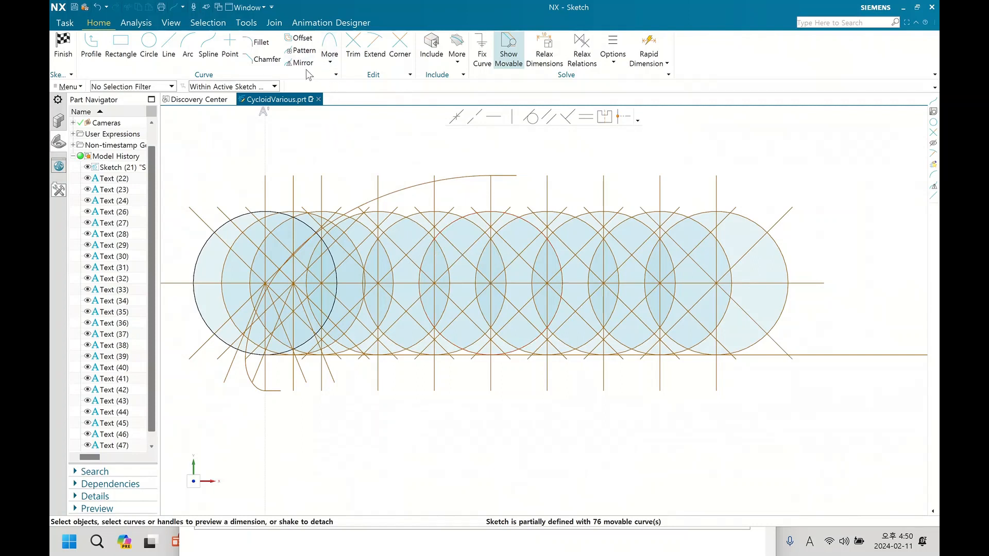
{"action": "left_click", "coordinate": [301, 62]}
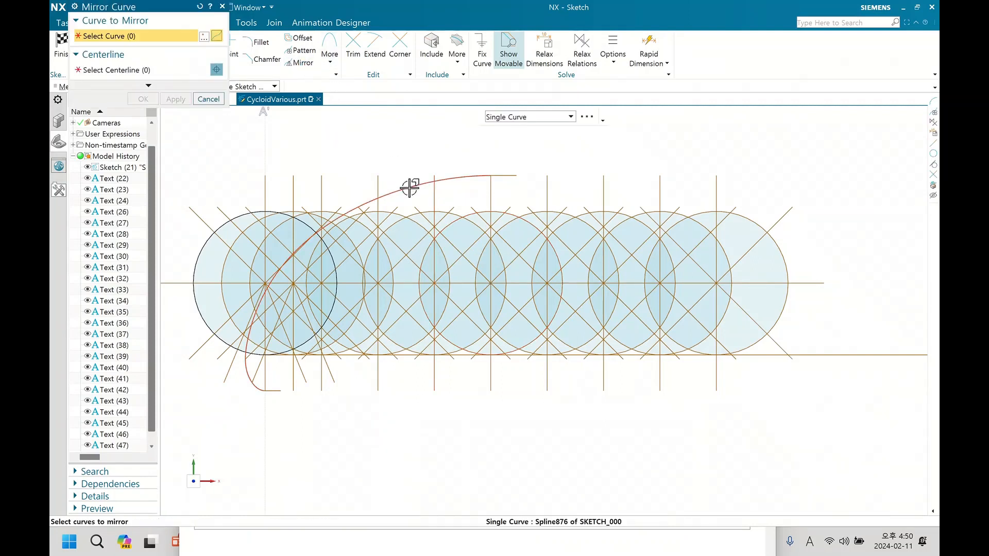
{"action": "left_click", "coordinate": [409, 188]}
{"action": "left_click", "coordinate": [192, 71]}
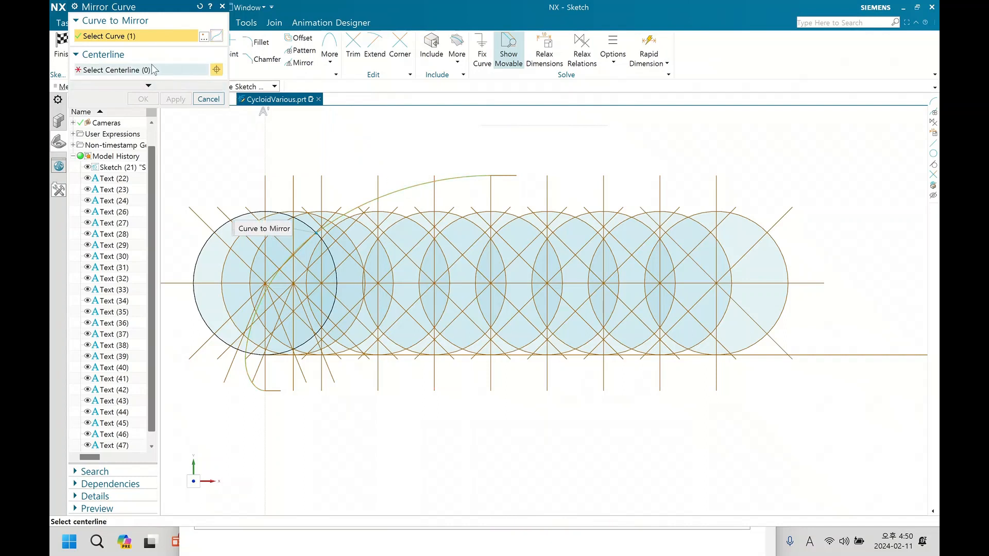
{"action": "left_click", "coordinate": [491, 191]}
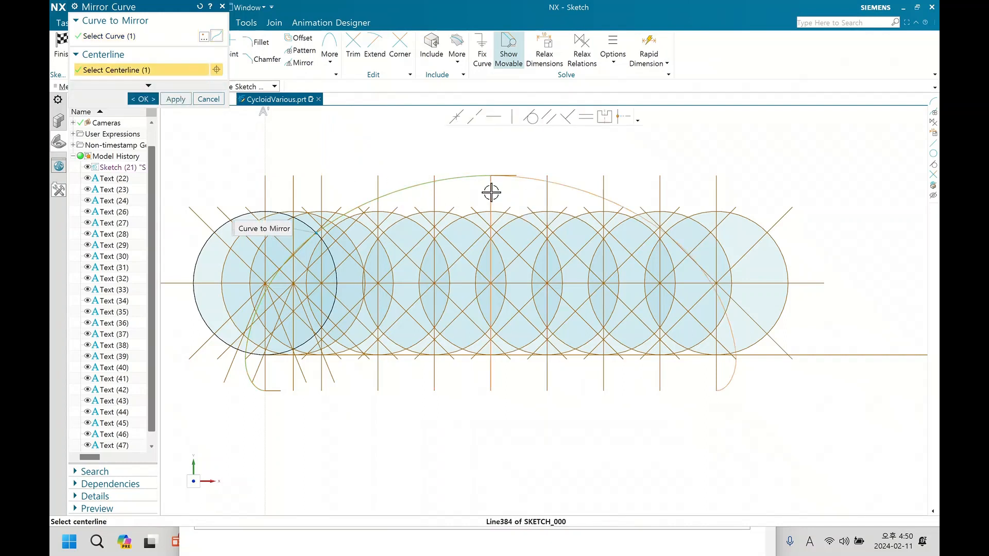
{"action": "left_click", "coordinate": [142, 99]}
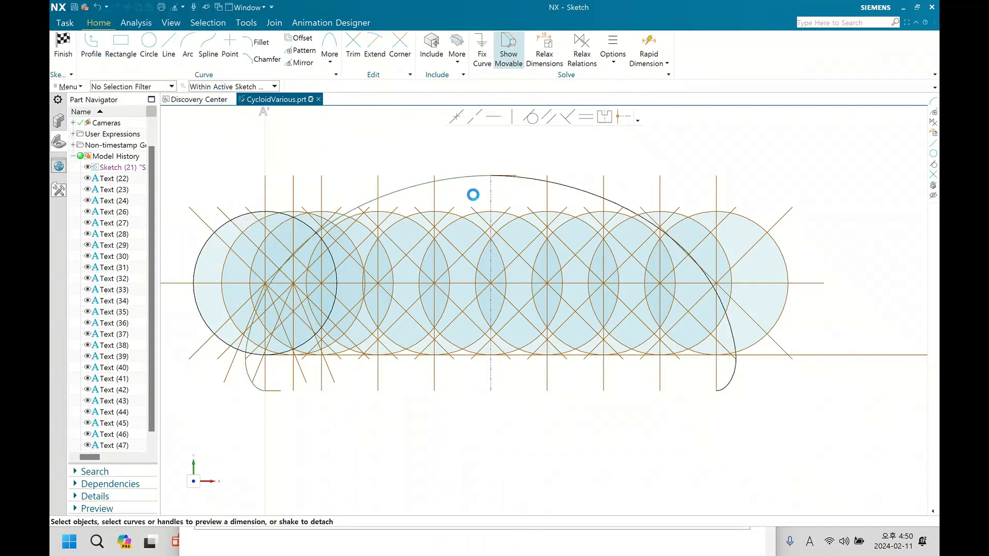
- Delete the short horizontal tangent line at the peak of the trochoid
{"action": "scroll", "coordinate": [490, 167], "scroll_direction": "up", "scroll_amount": 1}
{"action": "left_click", "coordinate": [510, 178]}
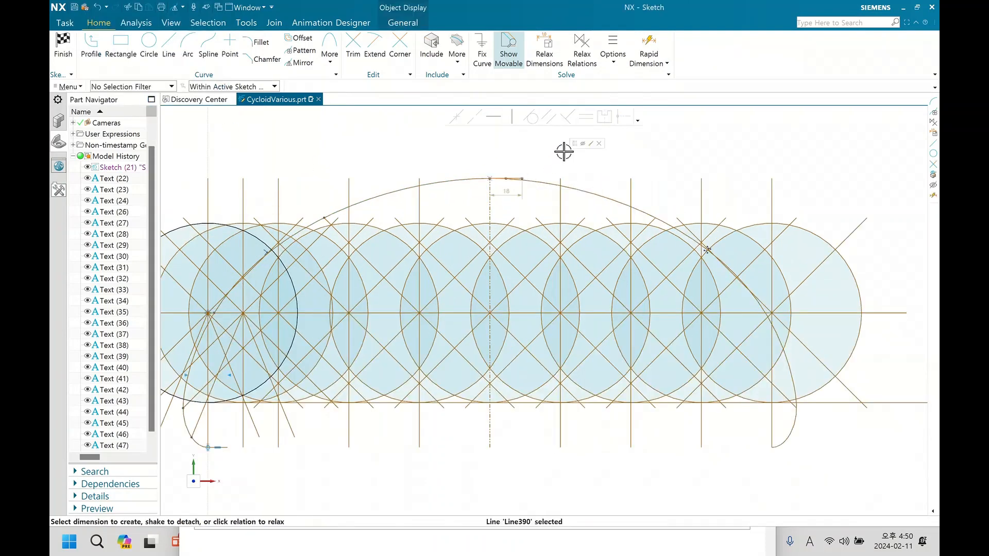
{"action": "left_click", "coordinate": [569, 152]}
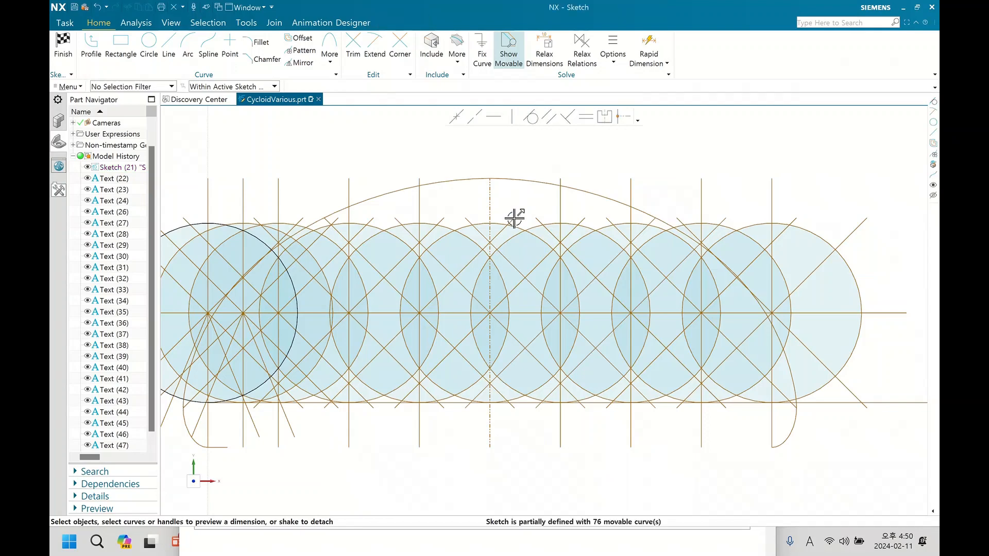
- Delete the circles and diameter lines lying entirely beyond the mirror centerline, keeping the mirrored spline
{"action": "scroll", "coordinate": [514, 213], "scroll_direction": "down", "scroll_amount": 1}
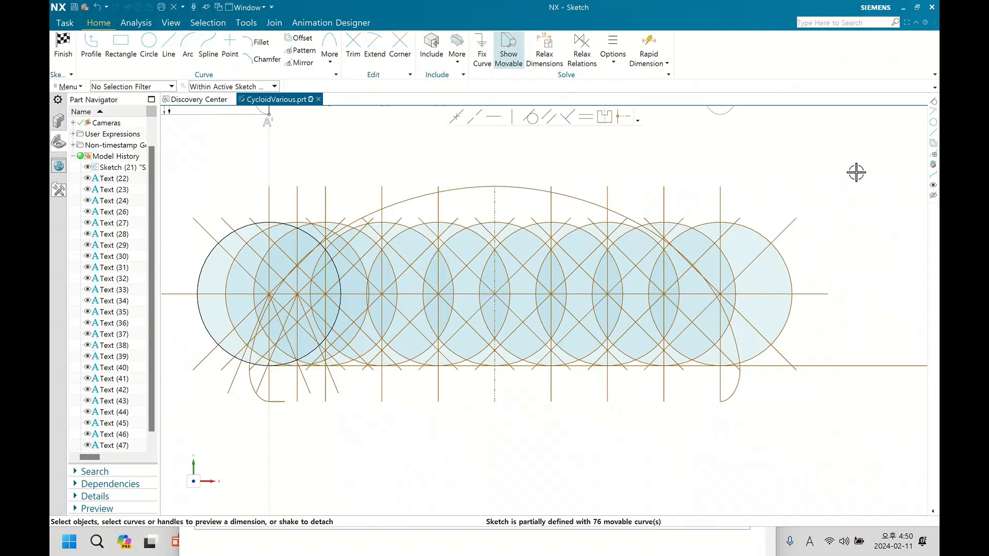
{"action": "left_click_drag", "start_coordinate": [856, 172], "coordinate": [508, 406]}
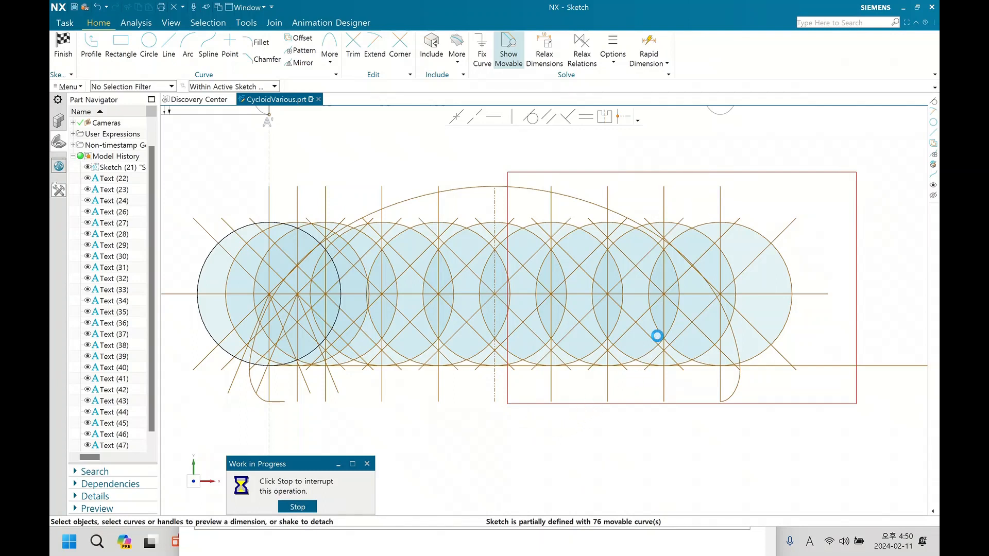
{"action": "key", "text": "Delete"}
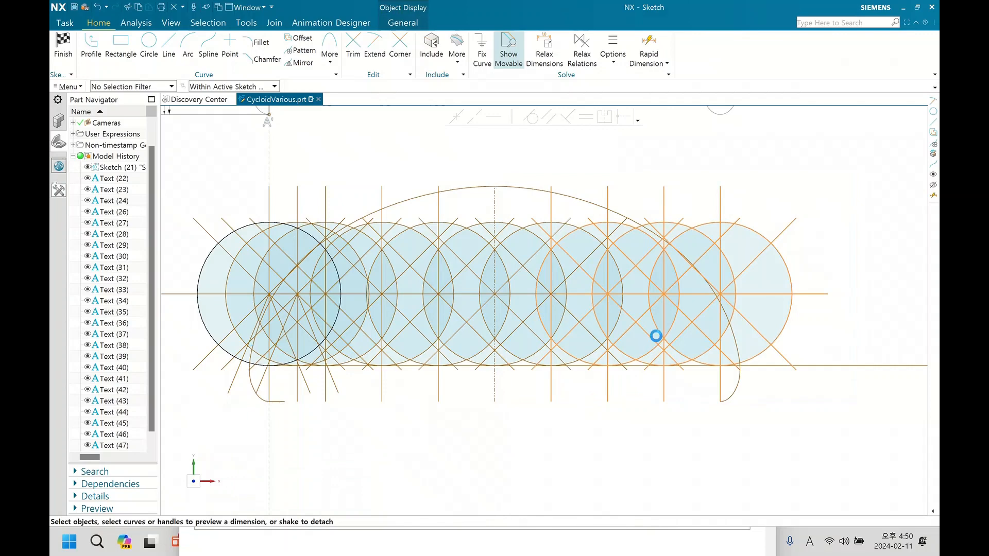
- Pattern both trochoid spline halves with a General layout, from the curve's lower start point to its lower end point
{"action": "scroll", "coordinate": [653, 335], "scroll_direction": "down", "scroll_amount": 3}
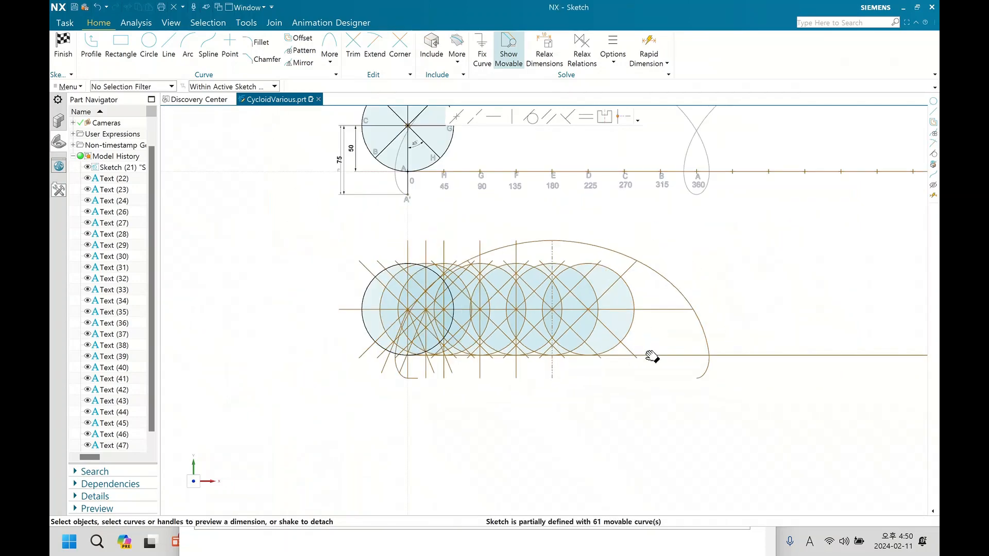
{"action": "middle_click_drag", "start_coordinate": [649, 353], "coordinate": [589, 315], "text": "shift"}
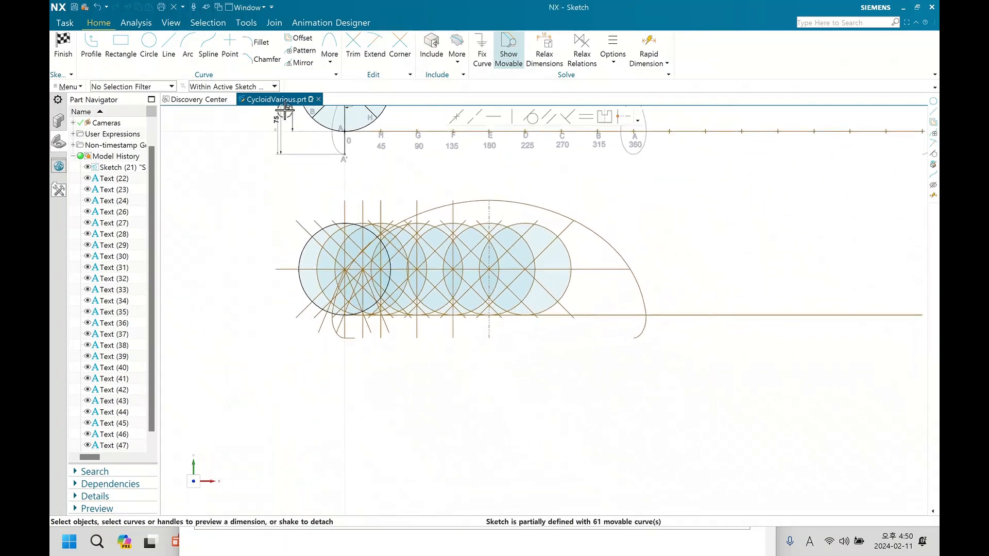
{"action": "left_click", "coordinate": [299, 51]}
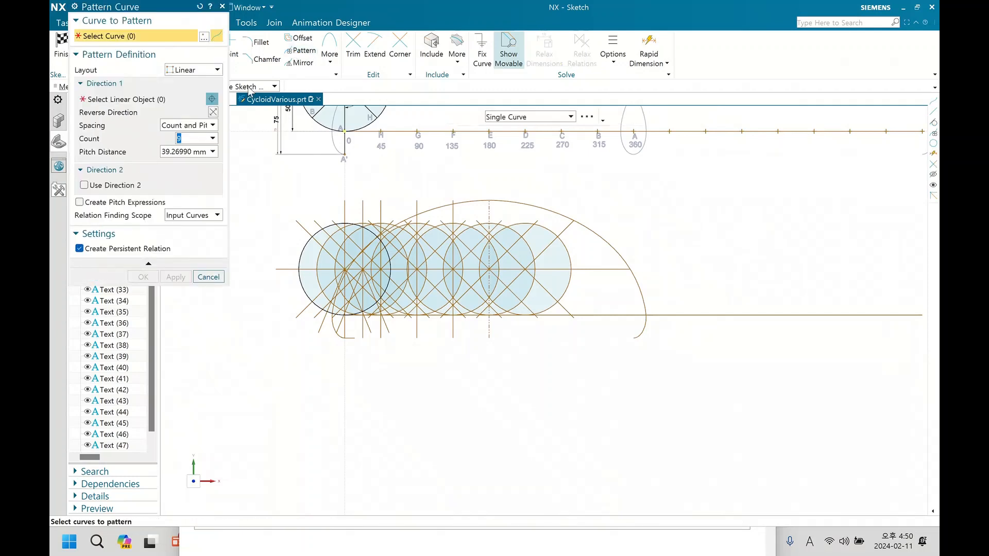
{"action": "left_click", "coordinate": [188, 77]}
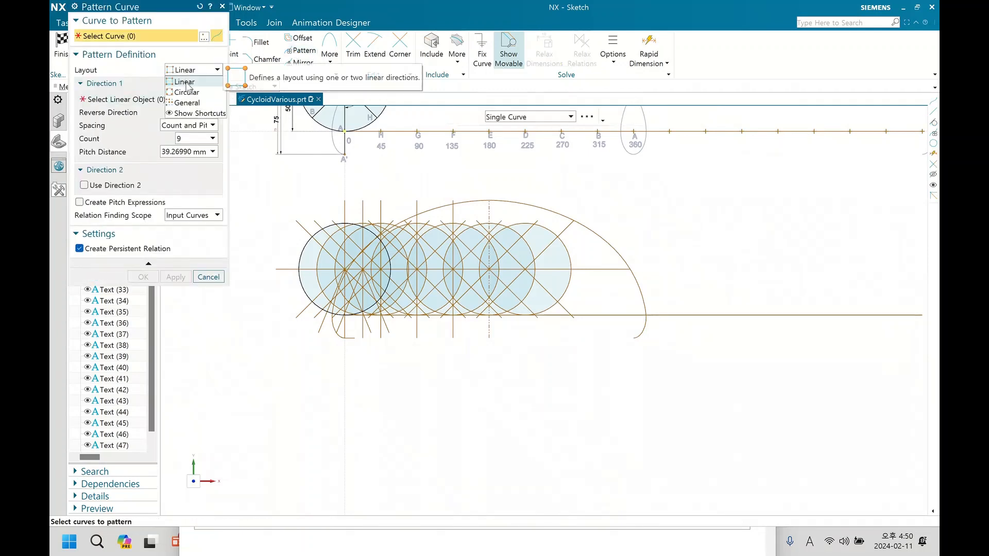
{"action": "left_click", "coordinate": [187, 98]}
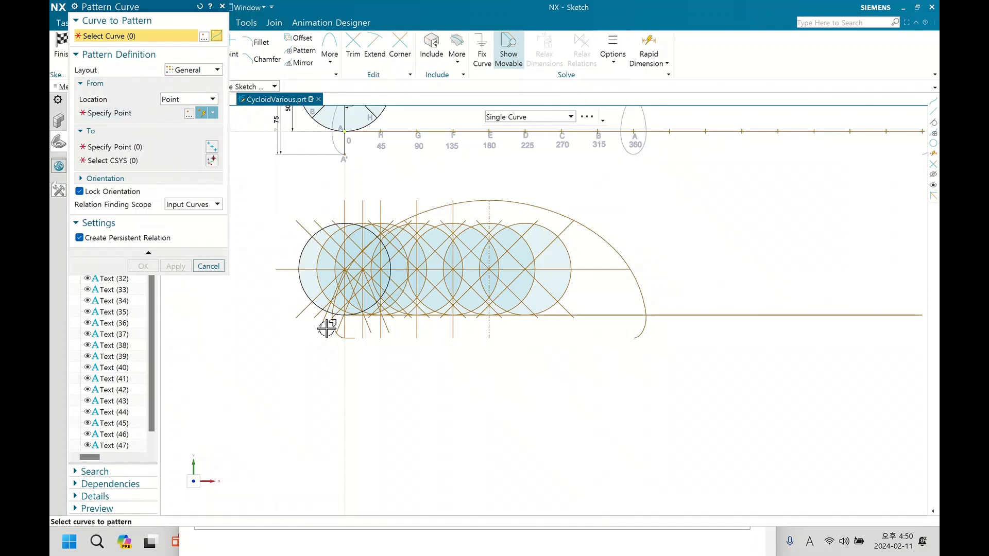
{"action": "left_click", "coordinate": [349, 310]}
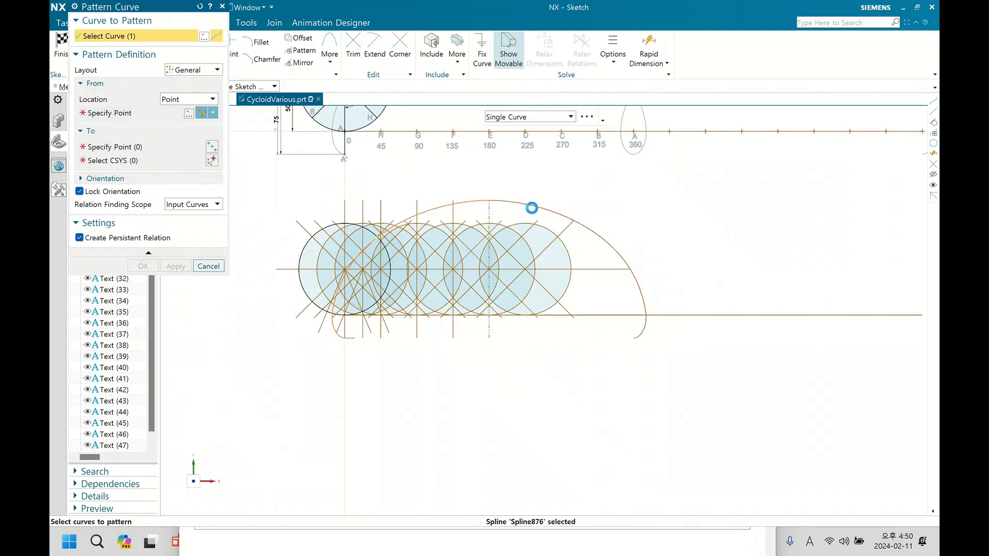
{"action": "left_click", "coordinate": [536, 207]}
{"action": "left_click", "coordinate": [114, 112]}
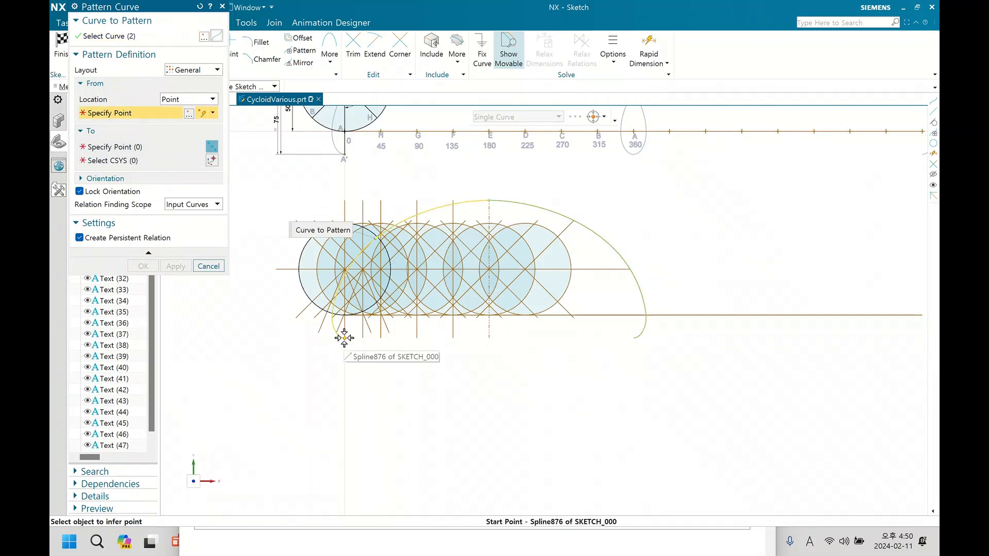
{"action": "left_click", "coordinate": [343, 338]}
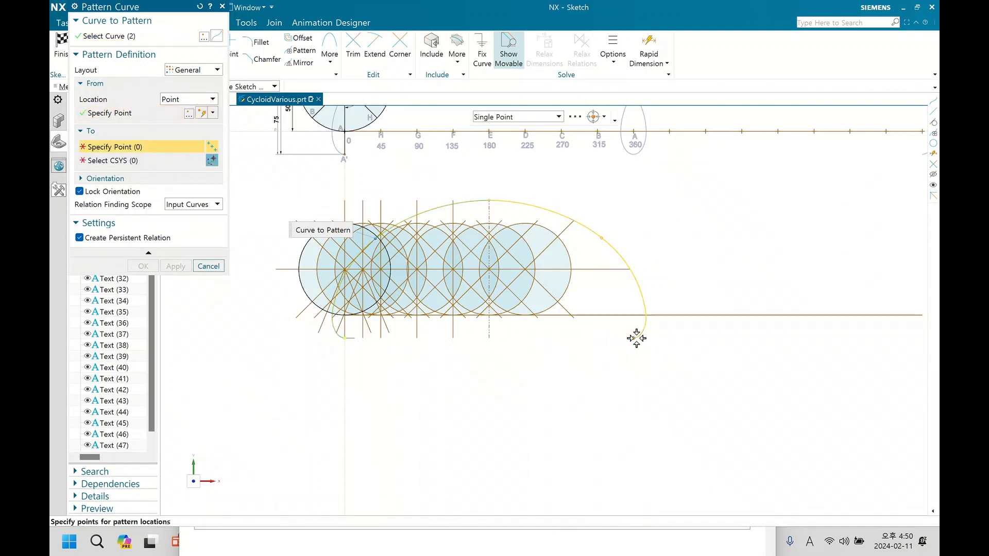
{"action": "left_click", "coordinate": [633, 338]}
{"action": "scroll", "coordinate": [664, 346], "scroll_direction": "up", "scroll_amount": 3}
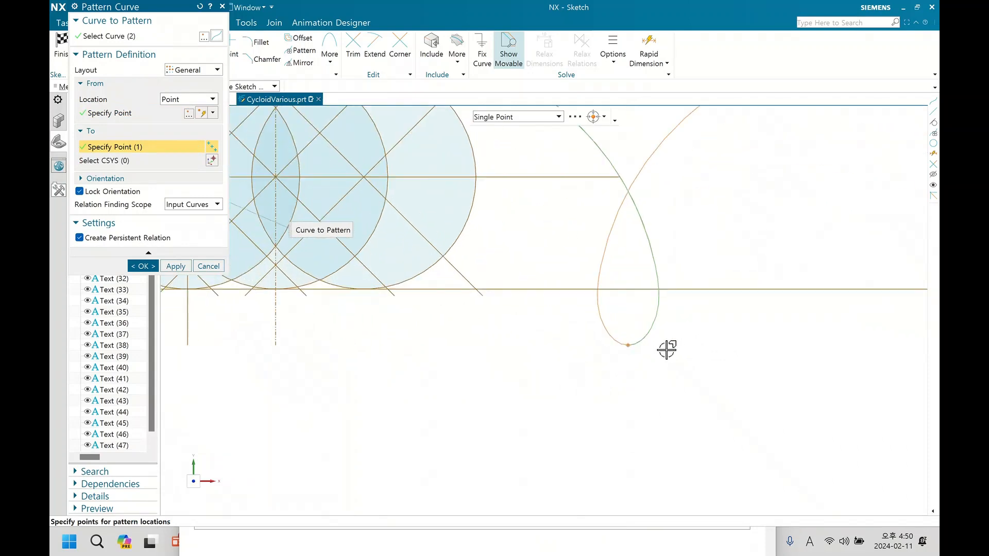
{"action": "left_click", "coordinate": [139, 265]}
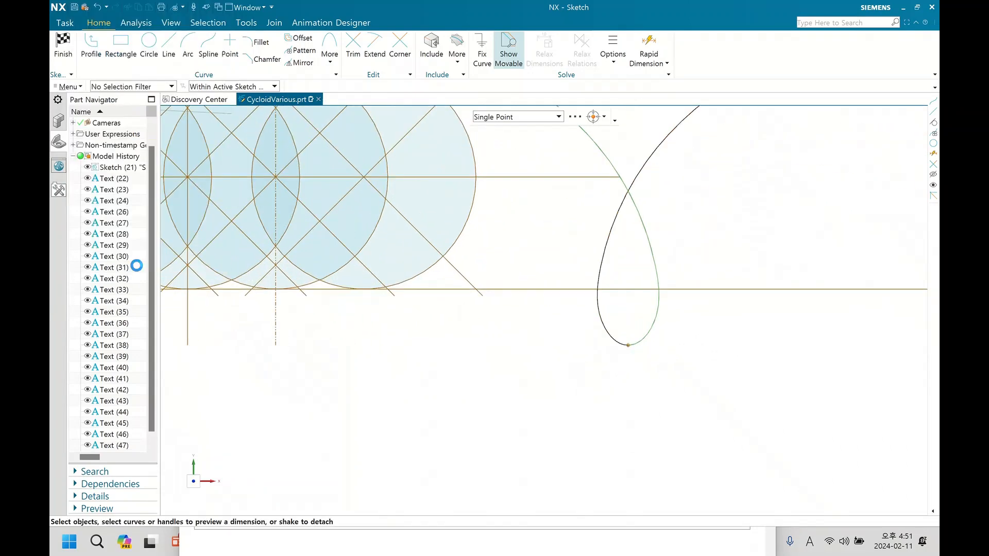
{"action": "scroll", "coordinate": [404, 294], "scroll_direction": "down", "scroll_amount": 6}
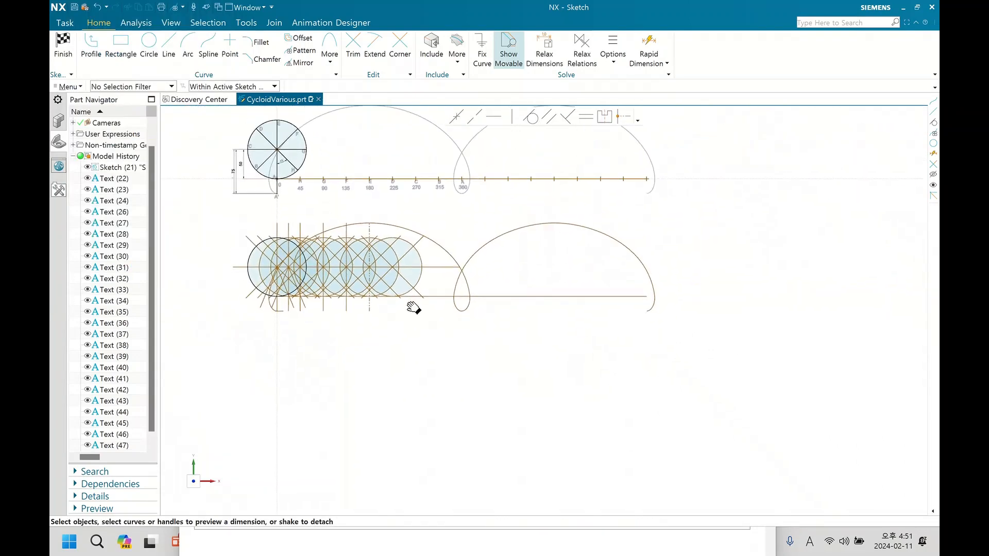
{"action": "scroll", "coordinate": [444, 290], "scroll_direction": "up", "scroll_amount": 2}
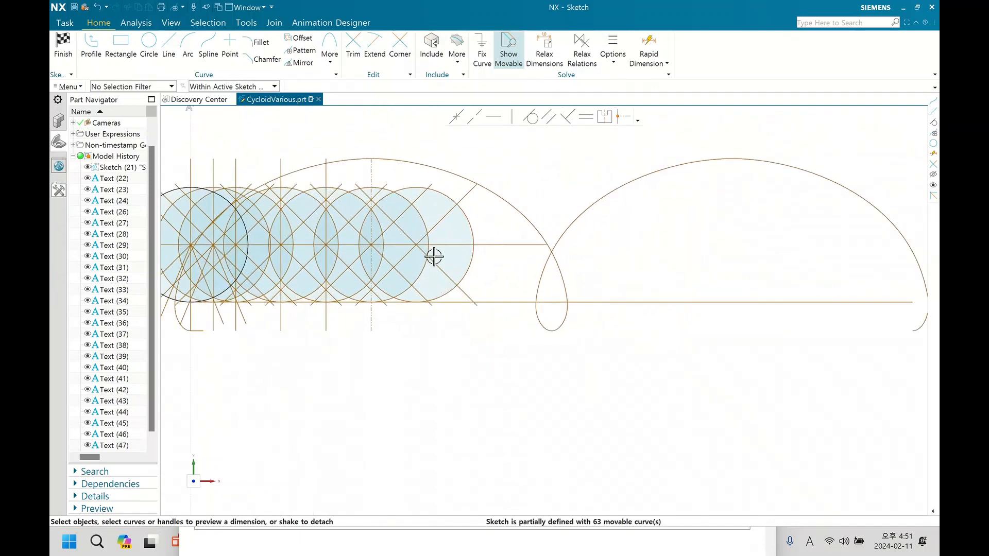
{"action": "key", "text": "Delete"}
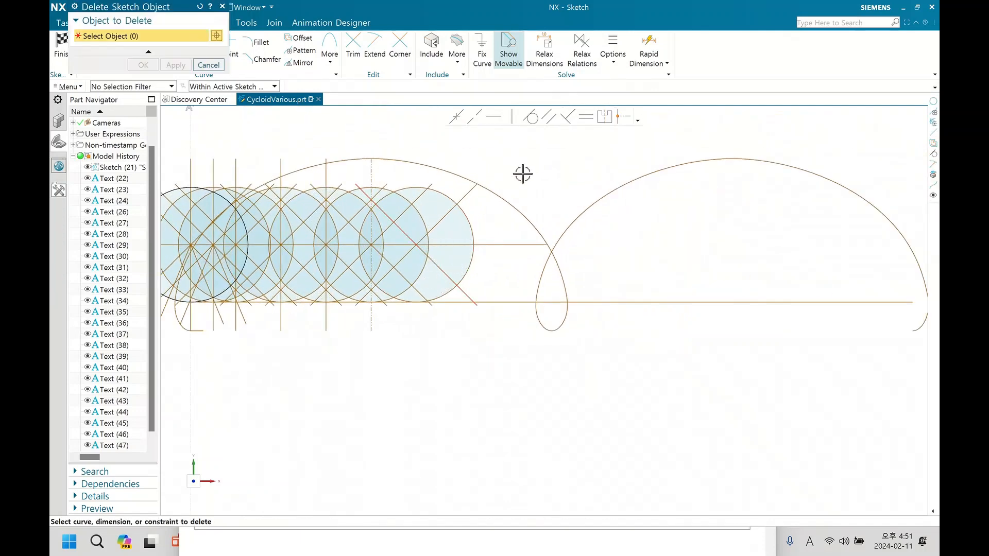
{"action": "mouse_move", "coordinate": [527, 171]}
{"action": "left_mouse_down"}
{"action": "mouse_move", "coordinate": [436, 199]}
{"action": "mouse_move", "coordinate": [254, 322]}
{"action": "mouse_move", "coordinate": [176, 336]}
{"action": "left_mouse_up"}
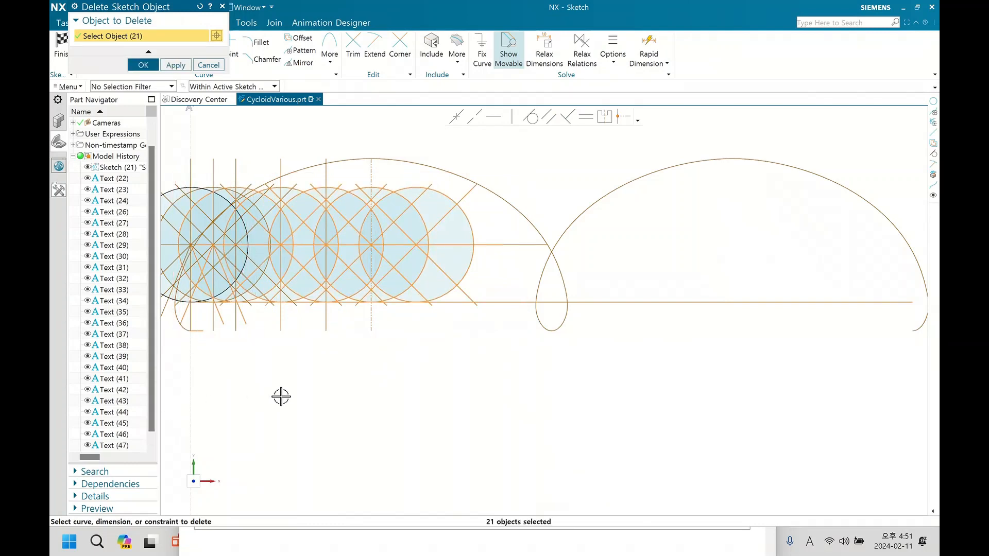
{"action": "key", "text": "Escape"}
- Delete the construction circles at the 135, 180 and 225-degree positions with their diagonal lines, keeping the dash-dot mirror centerline
{"action": "key", "text": "Delete"}
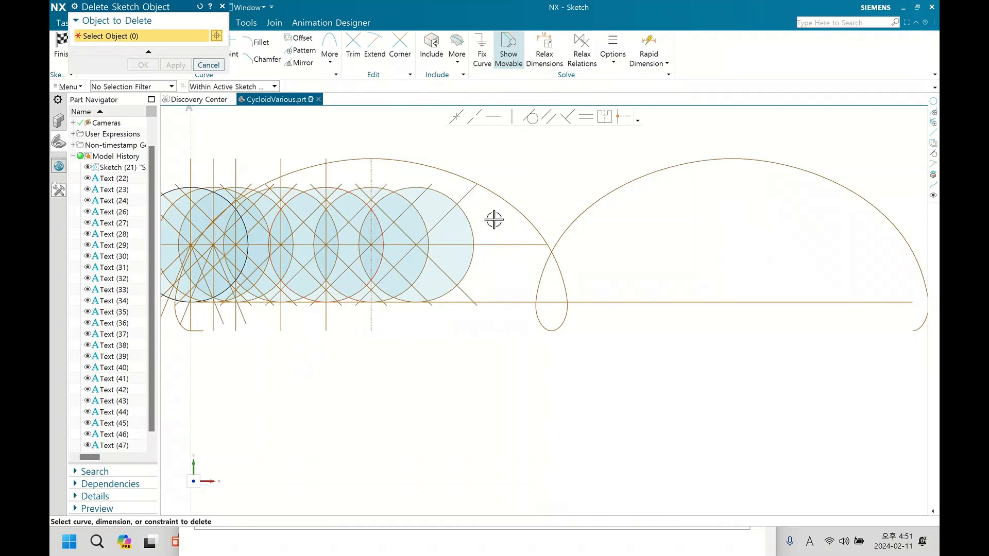
{"action": "left_click", "coordinate": [470, 193]}
{"action": "left_click", "coordinate": [468, 213]}
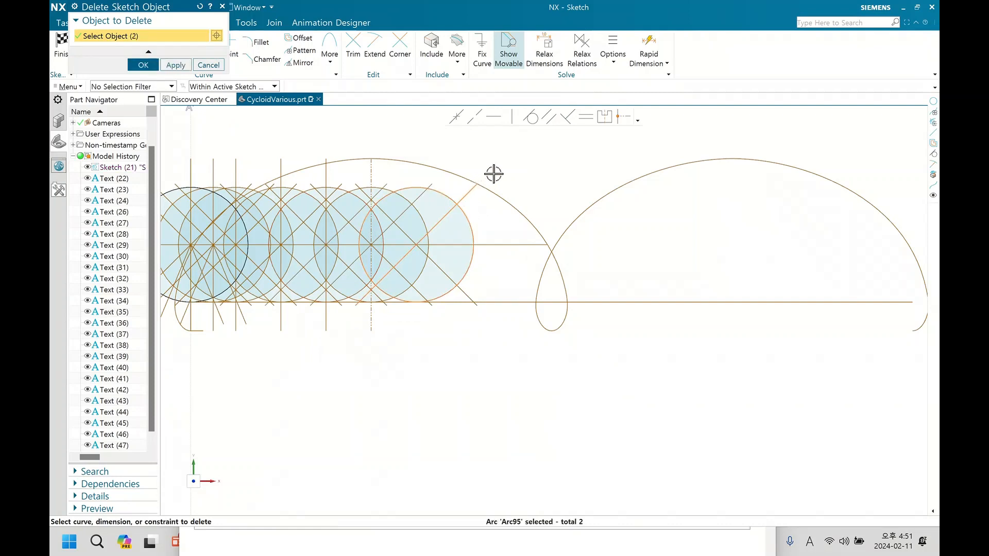
{"action": "left_click_drag", "start_coordinate": [502, 168], "coordinate": [251, 321]}
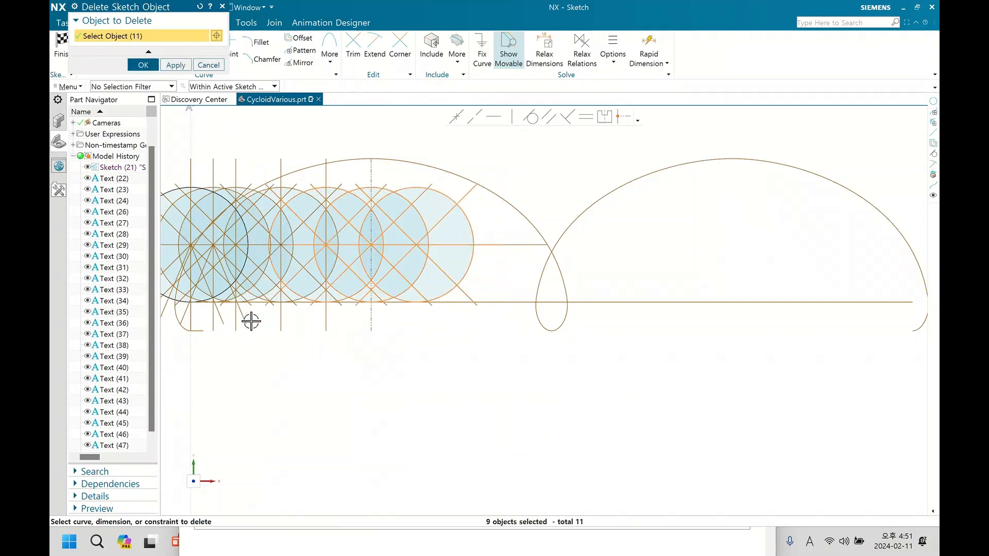
{"action": "left_click", "coordinate": [148, 66]}
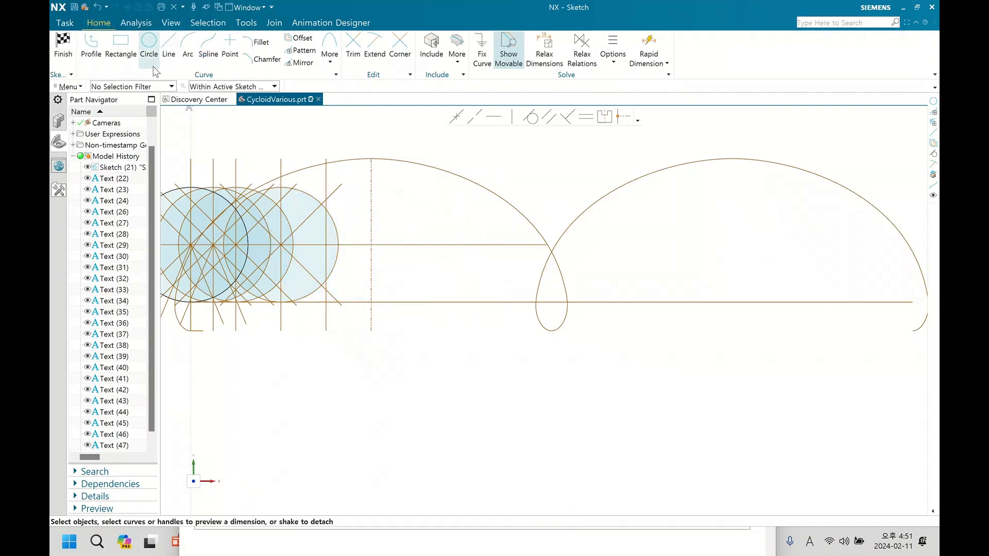
- Delete the construction circles from the 22.5 to 90-degree positions, their diagonals and horizontals, and the verticals through 135 degrees, keeping the first circle
{"action": "middle_click_drag", "start_coordinate": [350, 353], "coordinate": [449, 361], "text": "shift"}
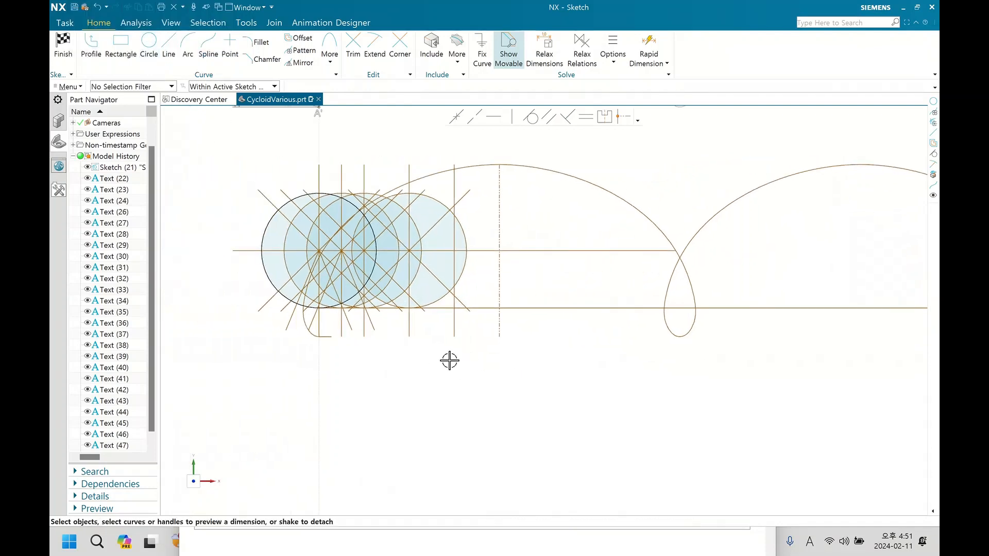
{"action": "key", "text": "ctrl+d"}
{"action": "left_click", "coordinate": [431, 274]}
{"action": "left_click", "coordinate": [426, 231]}
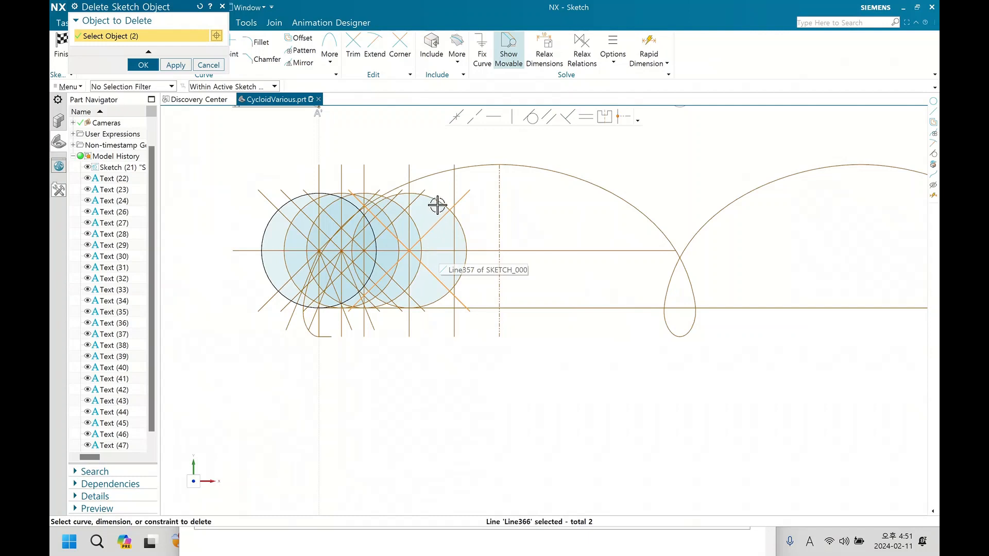
{"action": "left_click", "coordinate": [438, 205]}
{"action": "left_click", "coordinate": [607, 251]}
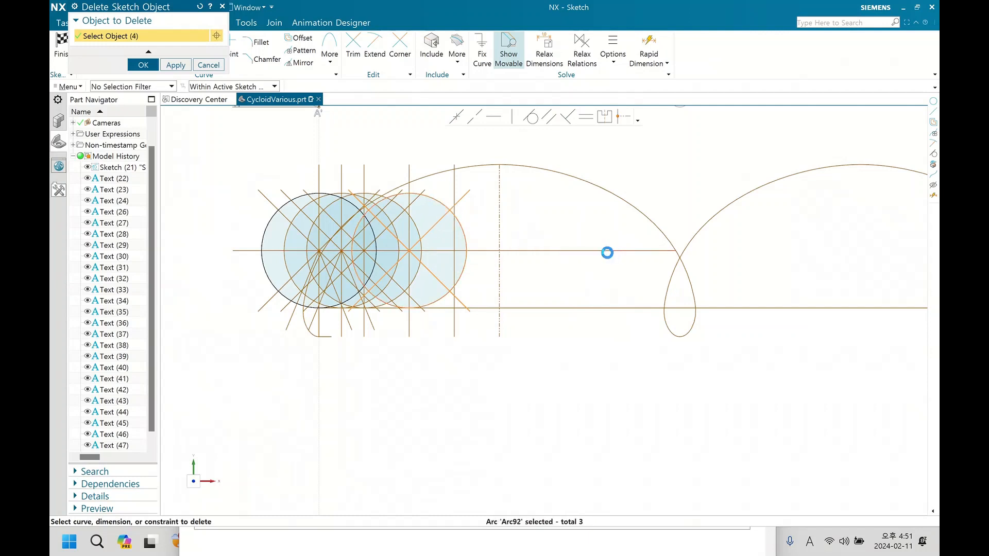
{"action": "left_click", "coordinate": [488, 250]}
{"action": "left_click", "coordinate": [496, 252]}
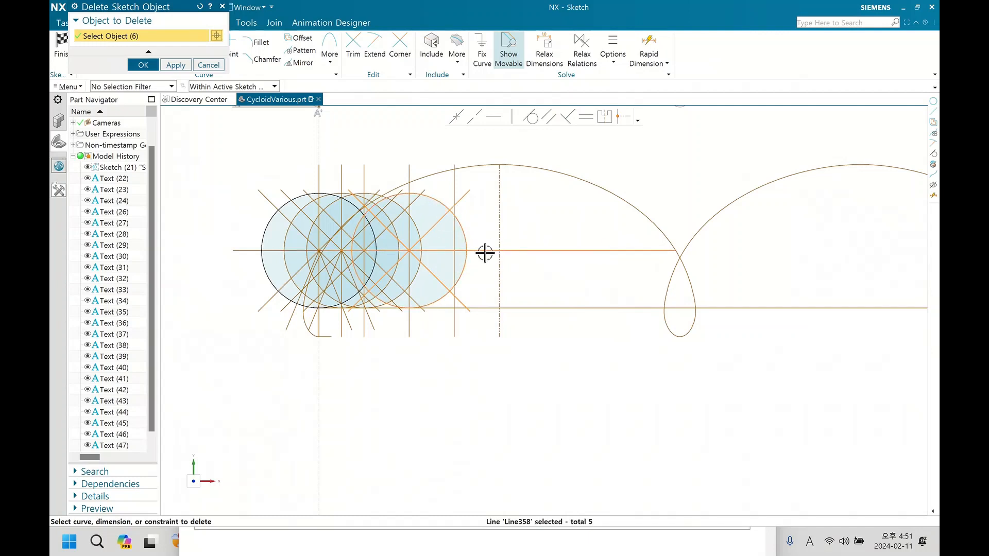
{"action": "left_click", "coordinate": [414, 231]}
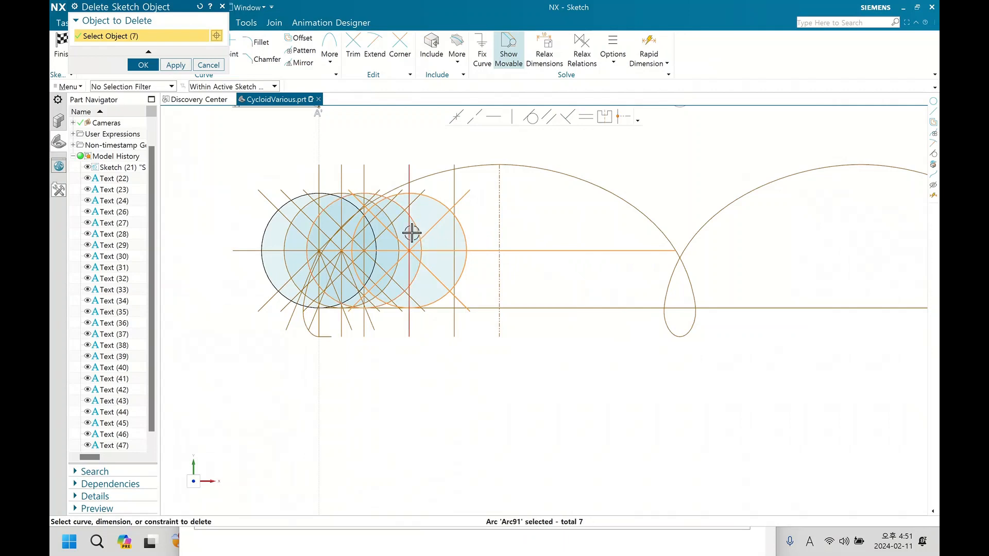
{"action": "left_click", "coordinate": [410, 234]}
{"action": "left_click", "coordinate": [455, 203]}
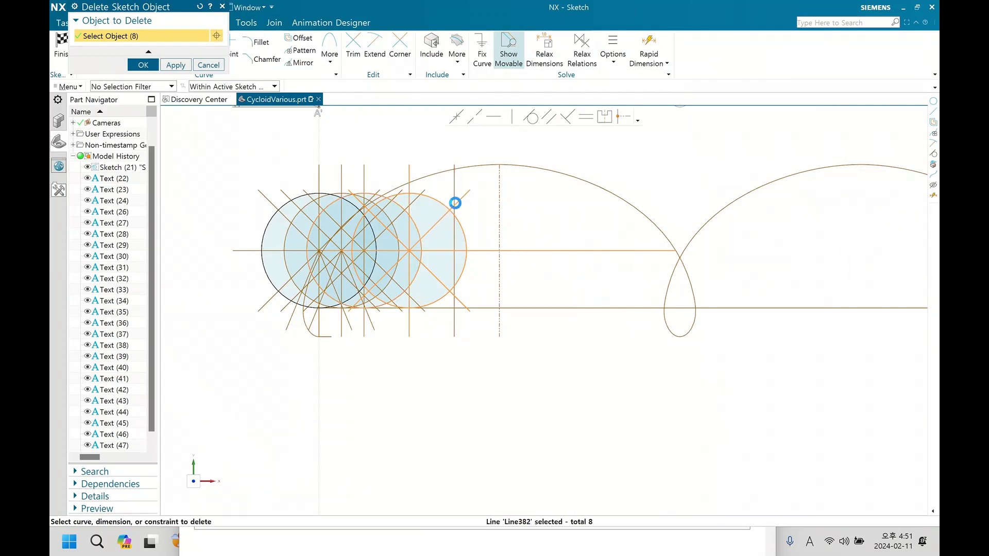
{"action": "left_click", "coordinate": [392, 216]}
{"action": "left_click", "coordinate": [388, 208]}
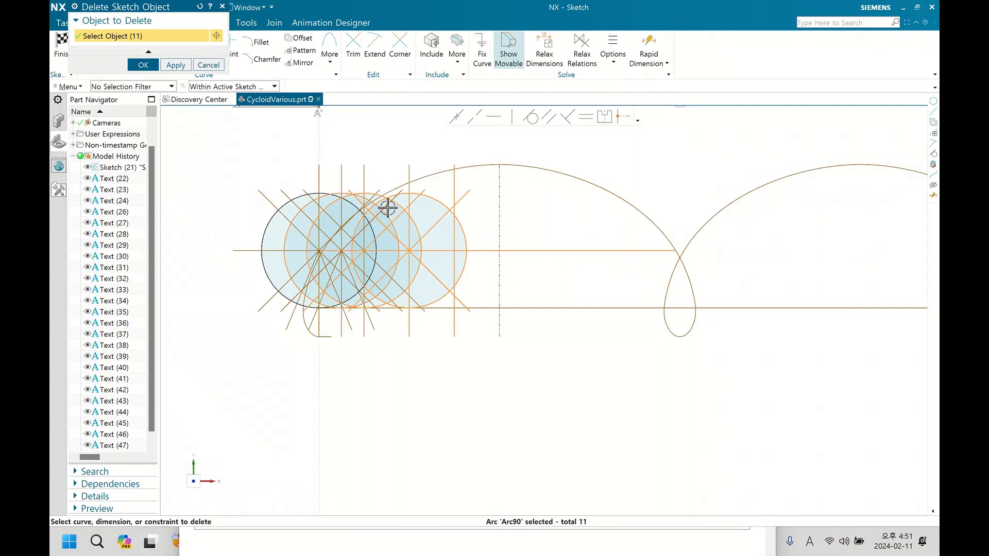
{"action": "left_click", "coordinate": [387, 207]}
{"action": "left_click", "coordinate": [364, 186]}
{"action": "left_click", "coordinate": [342, 181]}
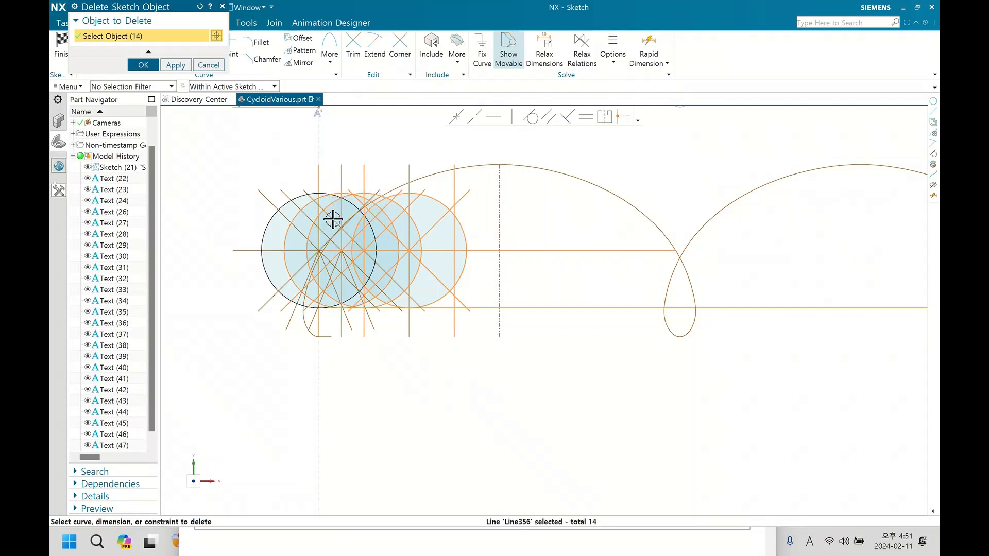
{"action": "left_click", "coordinate": [319, 238]}
{"action": "left_click", "coordinate": [330, 233]}
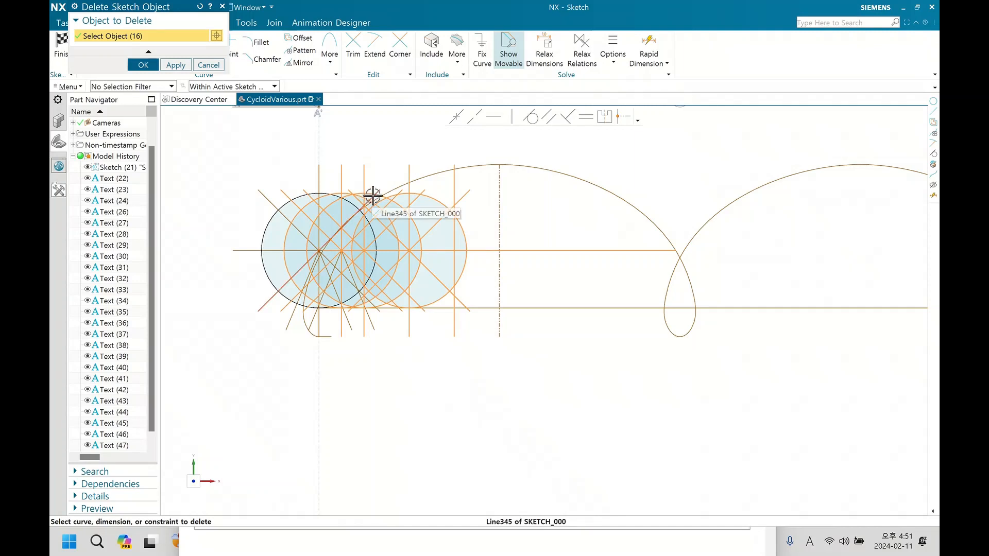
{"action": "left_click", "coordinate": [142, 65]}
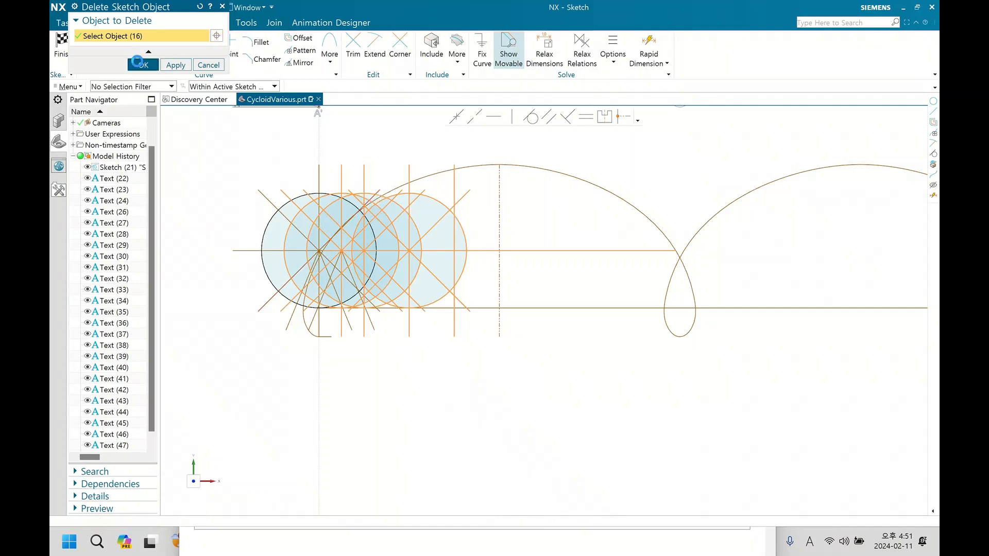
- Delete the two slanted lines meeting at the 22.5-degree center and the longest horizontal line extending past the first circle
{"action": "scroll", "coordinate": [311, 313], "scroll_direction": "up", "scroll_amount": 4}
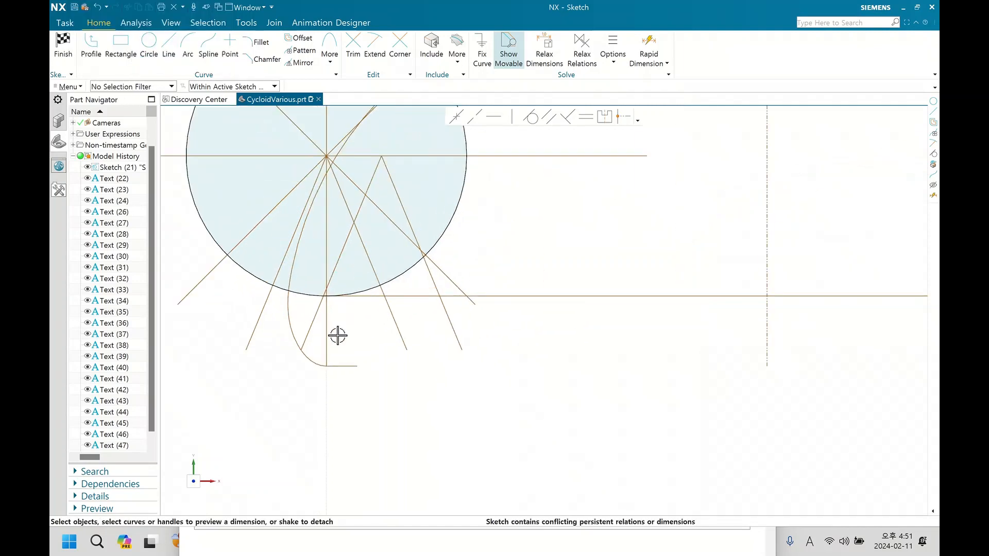
{"action": "key", "text": "Delete"}
{"action": "left_click", "coordinate": [428, 269]}
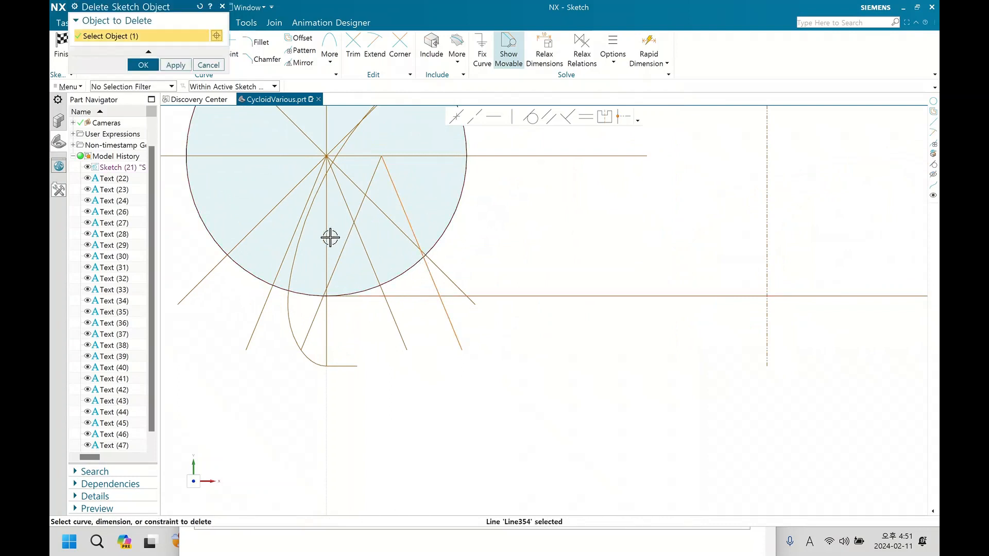
{"action": "left_click", "coordinate": [342, 246]}
{"action": "scroll", "coordinate": [307, 260], "scroll_direction": "down", "scroll_amount": 3}
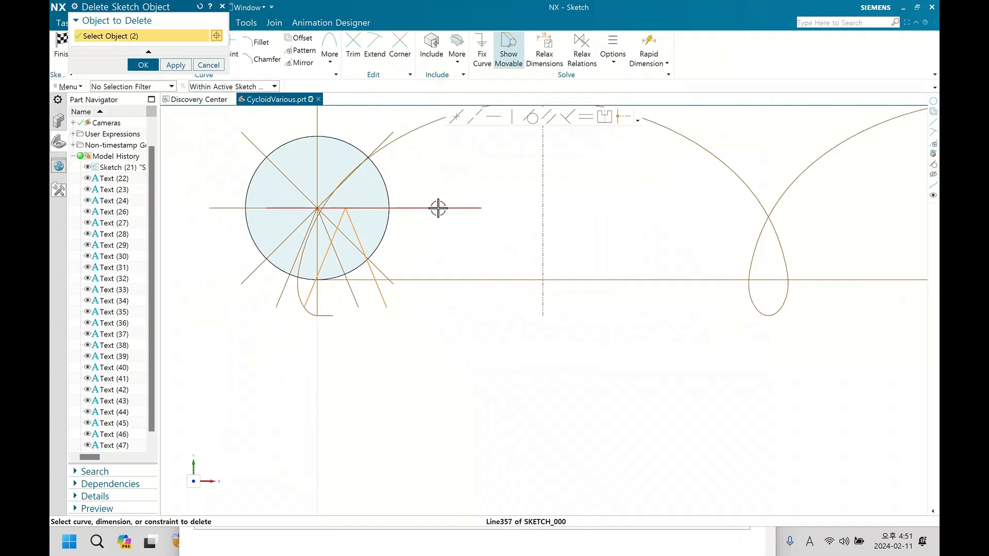
{"action": "left_click", "coordinate": [437, 208]}
{"action": "middle_click", "coordinate": [426, 234]}
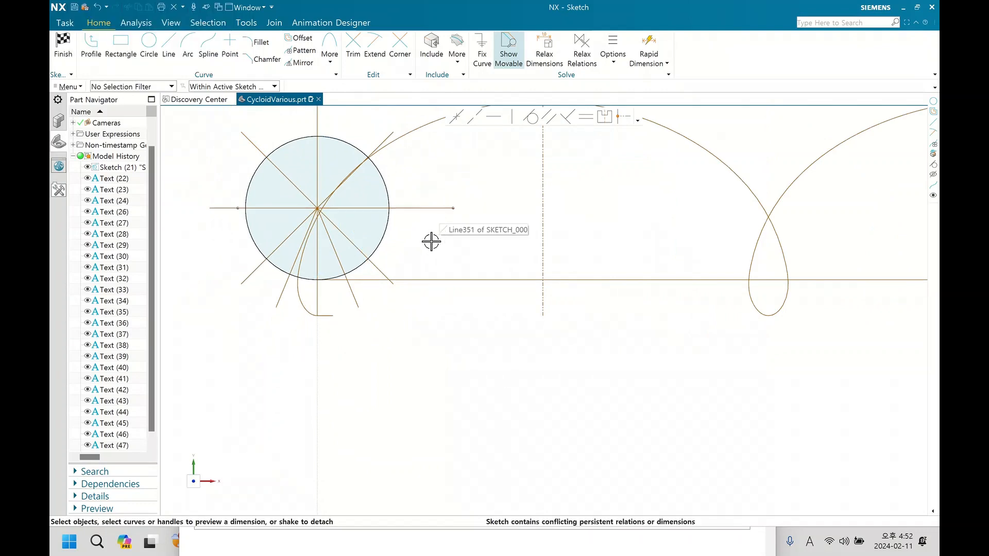
- Delete the remaining overlapping horizontal line that extends beyond the first circle's own horizontal diameter line
{"action": "key", "text": "Delete"}
{"action": "left_click", "coordinate": [433, 209]}
{"action": "middle_click", "coordinate": [432, 234]}
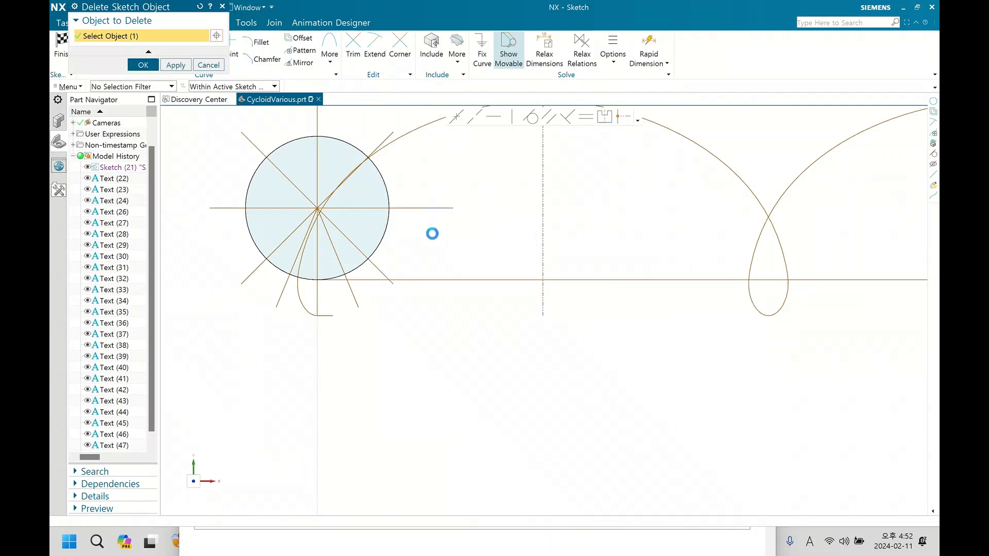
- Delete the two steep slanted lines running down from the first circle's center, keeping its eight main radial divisions
{"action": "scroll", "coordinate": [431, 237], "scroll_direction": "down", "scroll_amount": 3}
{"action": "middle_click_drag", "start_coordinate": [446, 248], "coordinate": [427, 278], "text": "shift"}
{"action": "scroll", "coordinate": [408, 289], "scroll_direction": "up", "scroll_amount": 2}
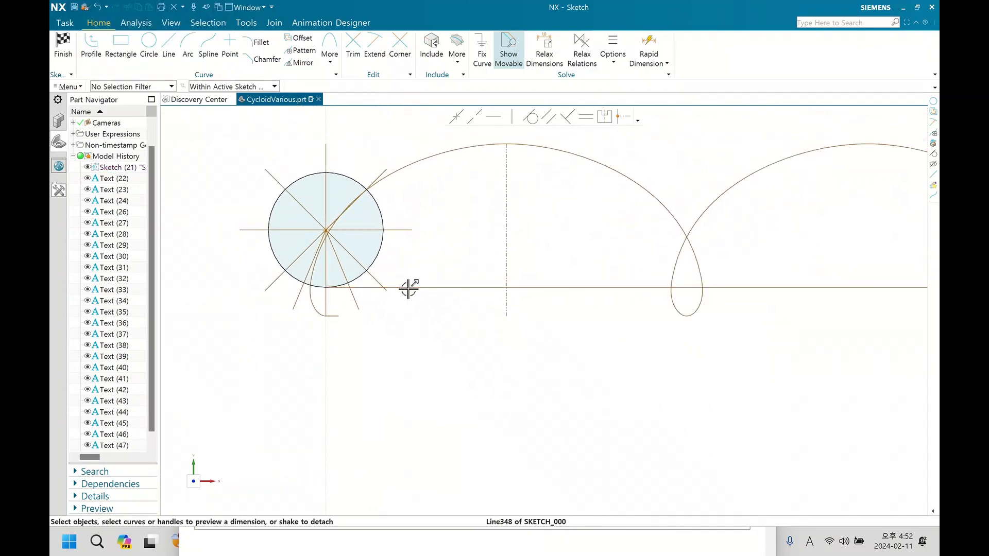
{"action": "key", "text": "Delete"}
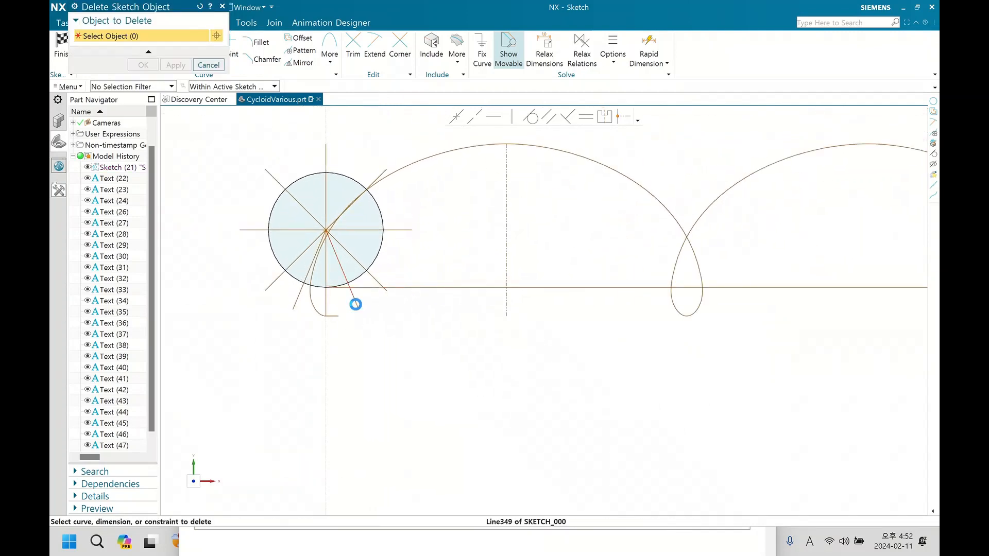
{"action": "left_click", "coordinate": [354, 302]}
{"action": "left_click", "coordinate": [295, 308]}
{"action": "middle_click", "coordinate": [295, 308]}
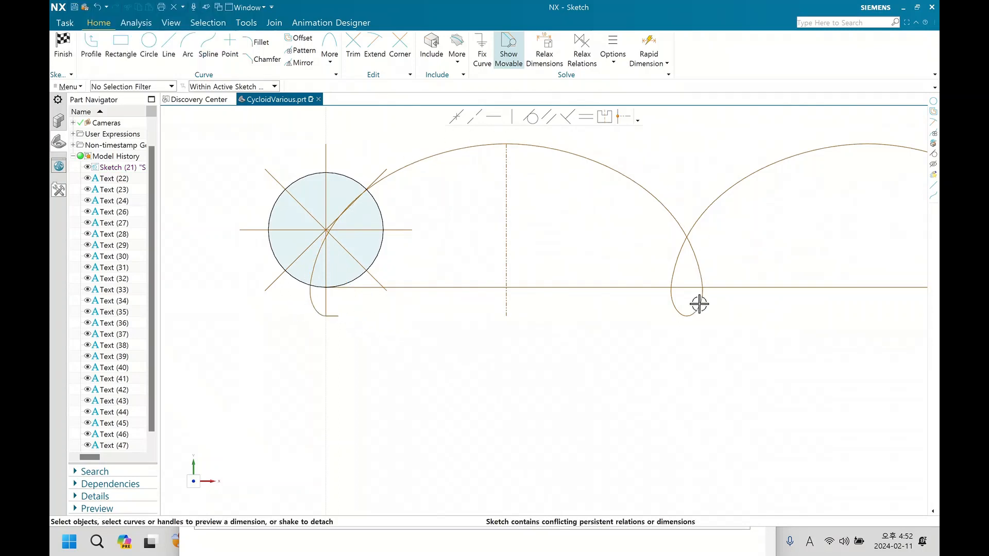
{"action": "middle_click_drag", "start_coordinate": [663, 334], "coordinate": [455, 330]}
{"action": "scroll", "coordinate": [658, 315], "scroll_direction": "down", "scroll_amount": 1}
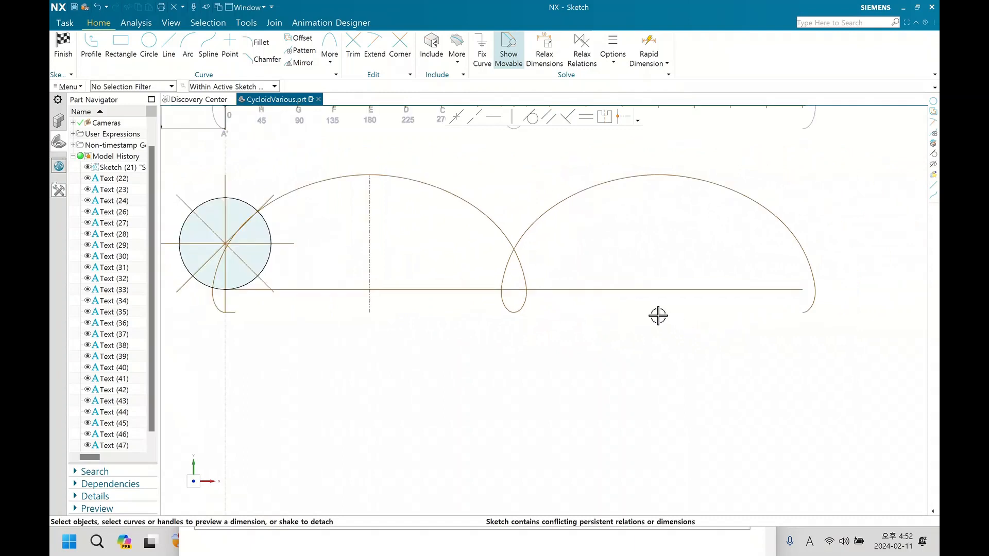
{"action": "scroll", "coordinate": [658, 315], "scroll_direction": "down", "scroll_amount": 1}
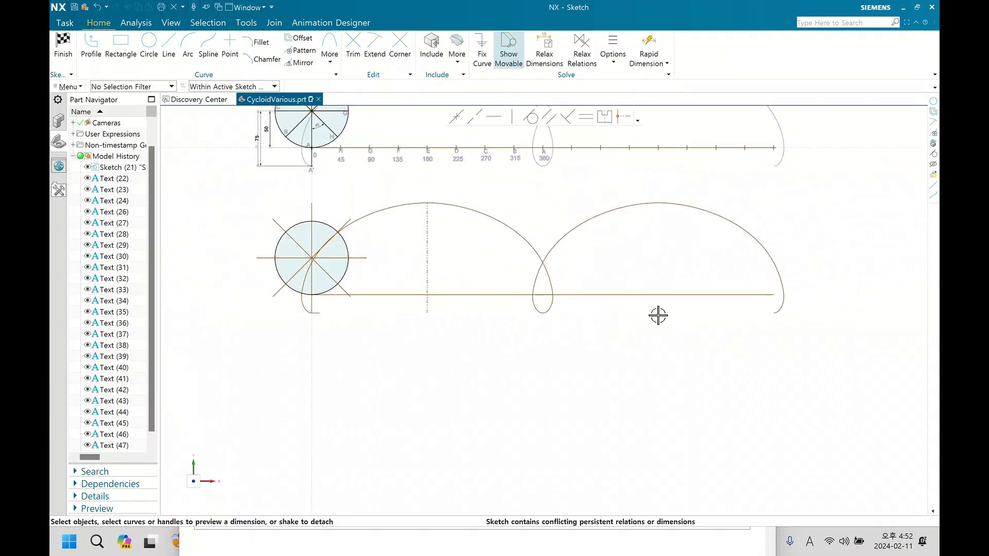